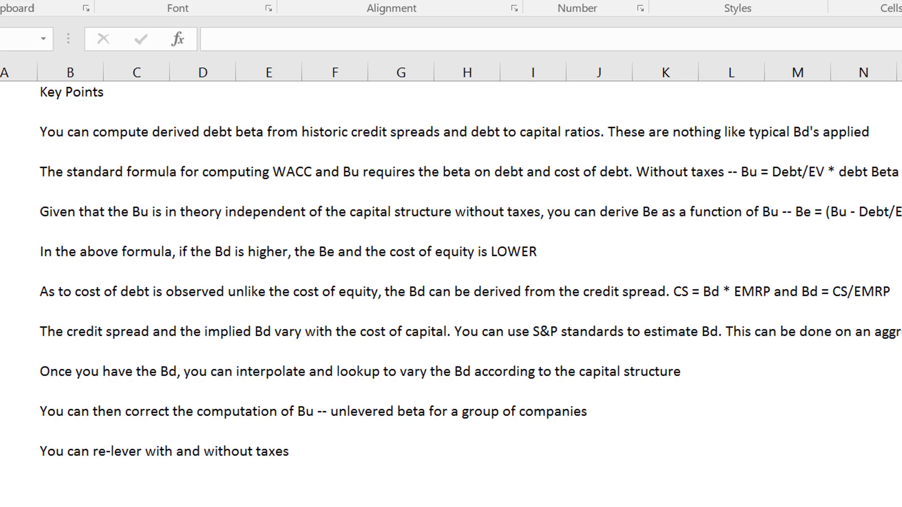
Go from the key points through the ratings sheet to the no-tax case and inspect its debt beta formulas.
left_click(632, 380)
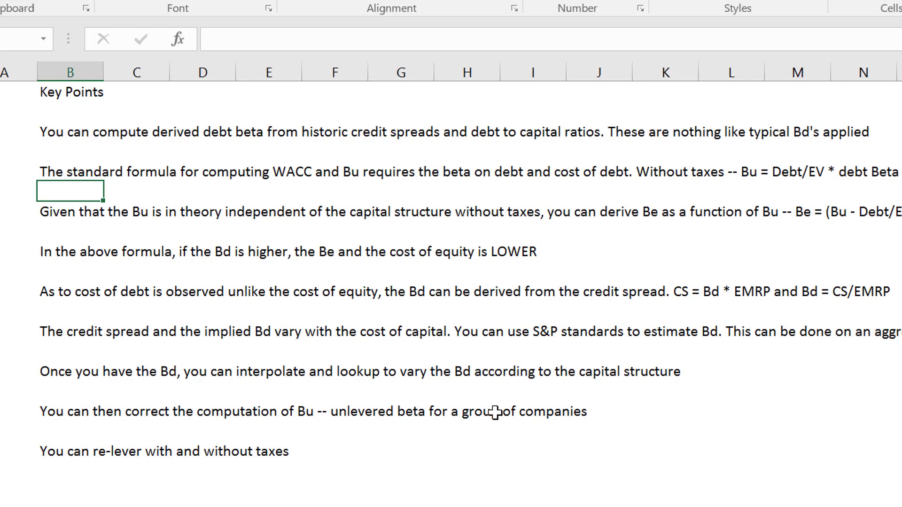
key("ctrl+Page_Down")
key("ctrl+Page_Down")
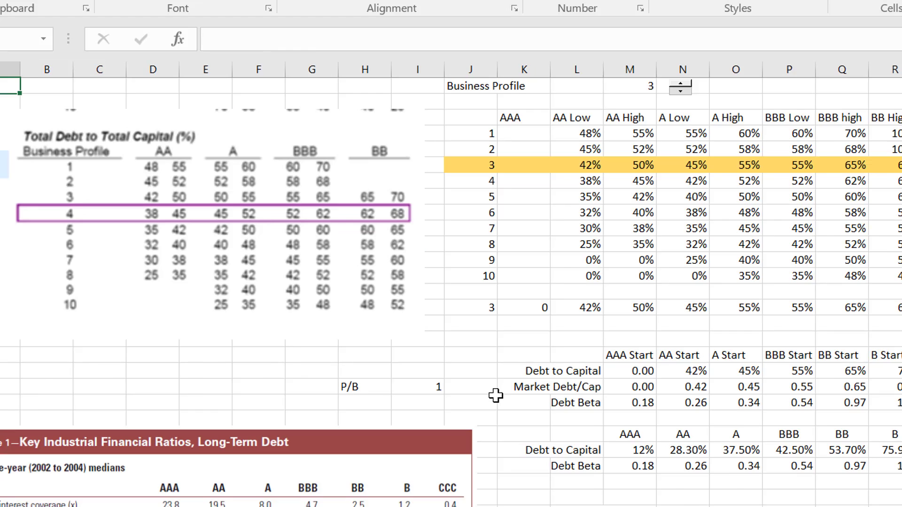
key("ctrl+Page_Down")
key("ctrl+Page_Down")
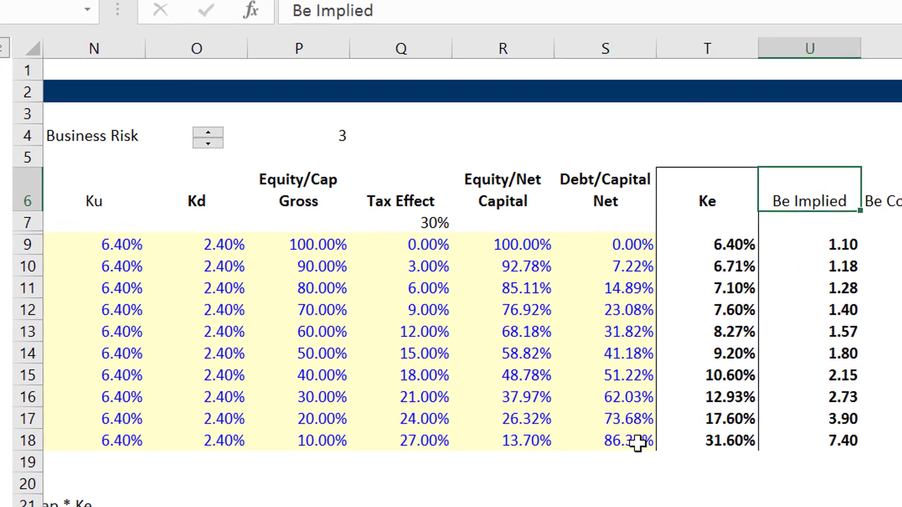
key("ctrl+Page_Up")
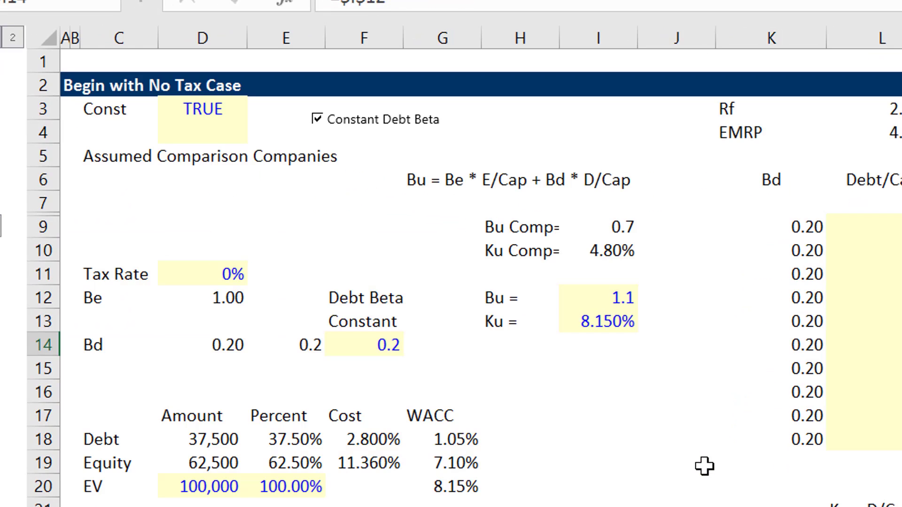
key("ctrl+Right")
key("Up")
key("Up")
key("Up")
key("Up")
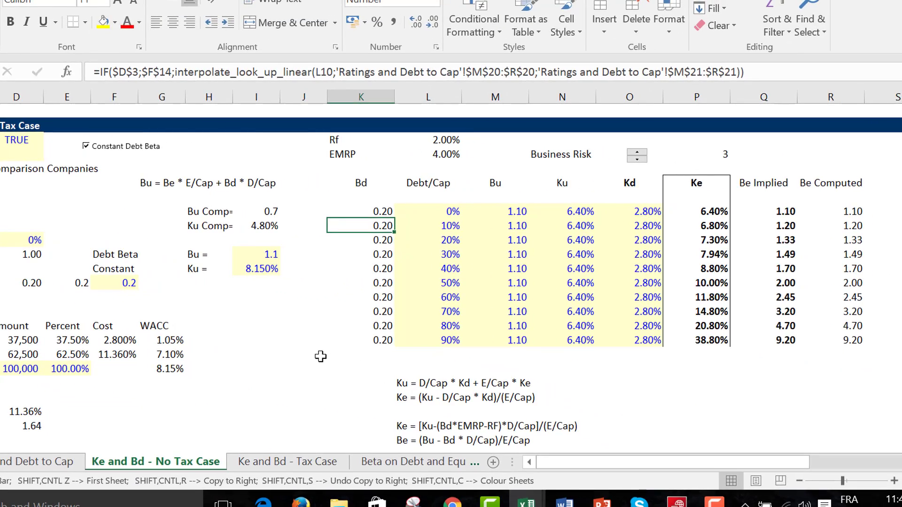
Examine the cost of equity, debt beta and tax effect columns on the Ke and Bd - Tax Case sheet.
key("ctrl+Page_Down")
key("Left")
key("Left")
key("Left")
key("Left")
key("Left")
key("Left")
key("Left")
key("Left")
key("Left")
key("Left")
key("Left")
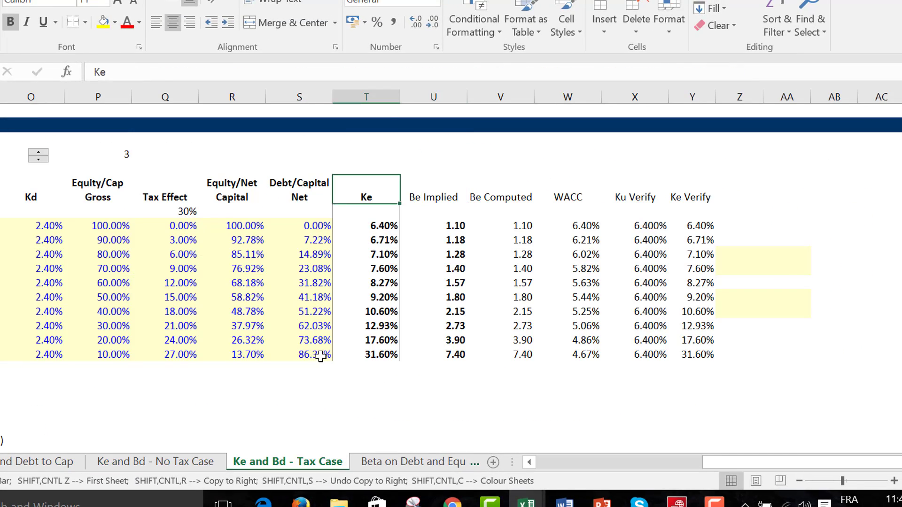
key("Left")
key("Left")
key("Left")
key("Left")
key("Left")
key("Left")
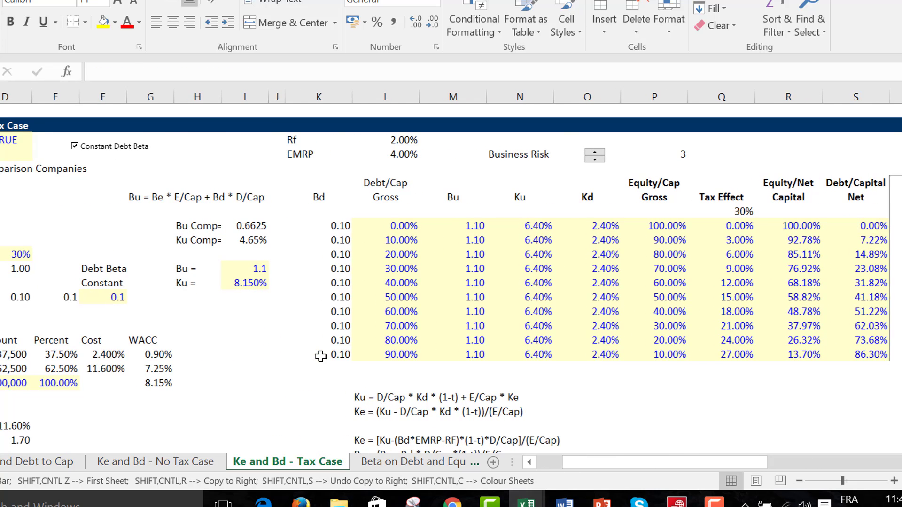
key("Left")
key("Right")
key("Right")
key("Right")
key("Right")
key("Right")
key("Right")
key("Right")
key("Right")
key("Right")
key("Right")
key("Right")
key("Right")
key("Right")
key("Right")
key("Right")
key("Right")
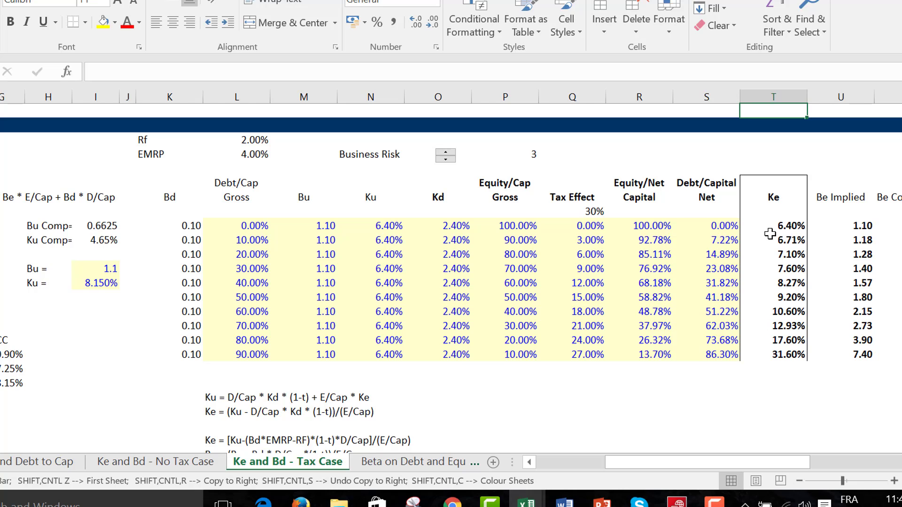
left_click(746, 412)
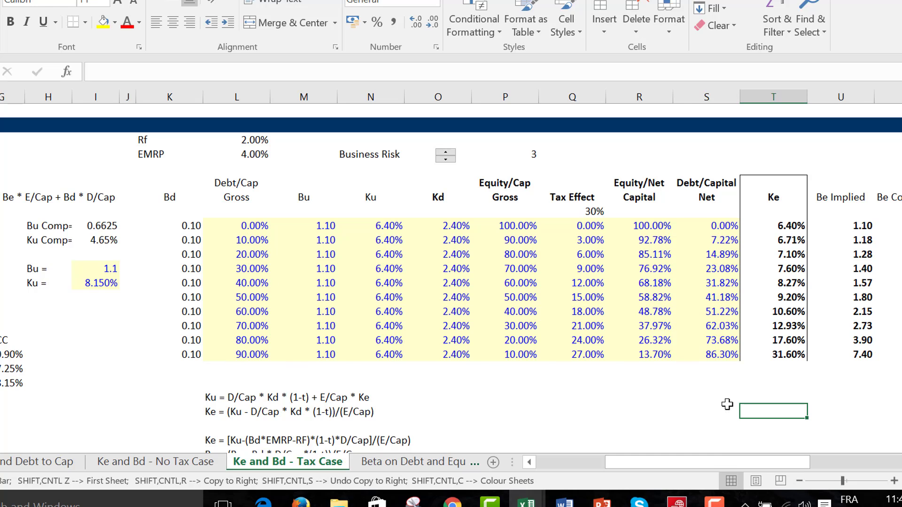
left_click(714, 499)
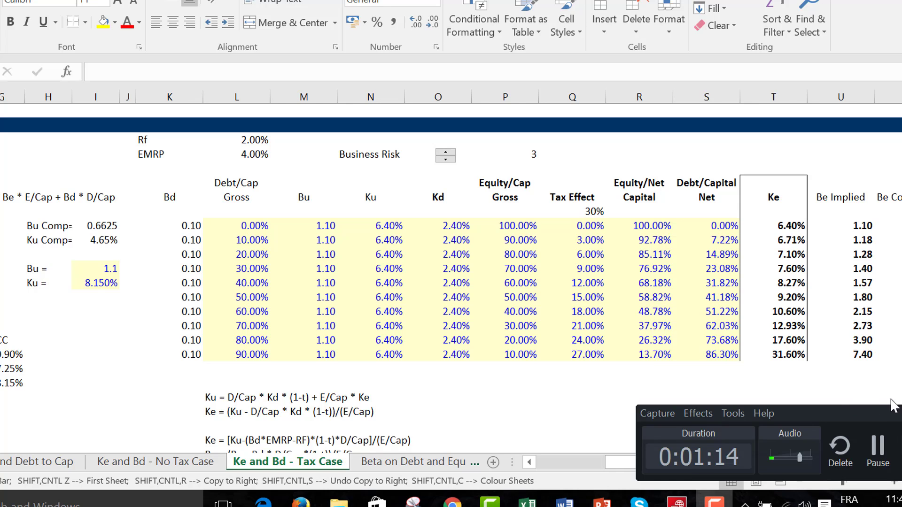
left_click(878, 449)
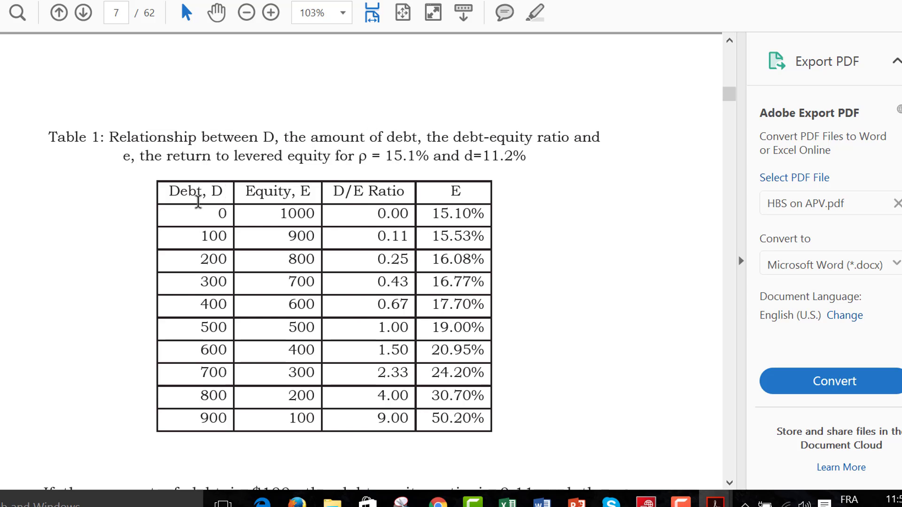
Review HBS on APV.pdf from the debt-equity table back through the cost of equity equation to the WACC introduction.
scroll(516, 342, "up", 10)
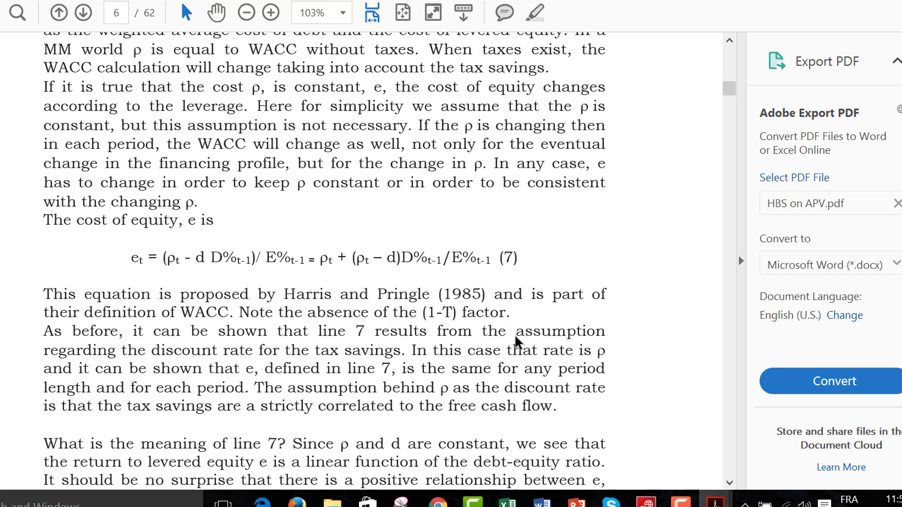
scroll(516, 342, "up", 20)
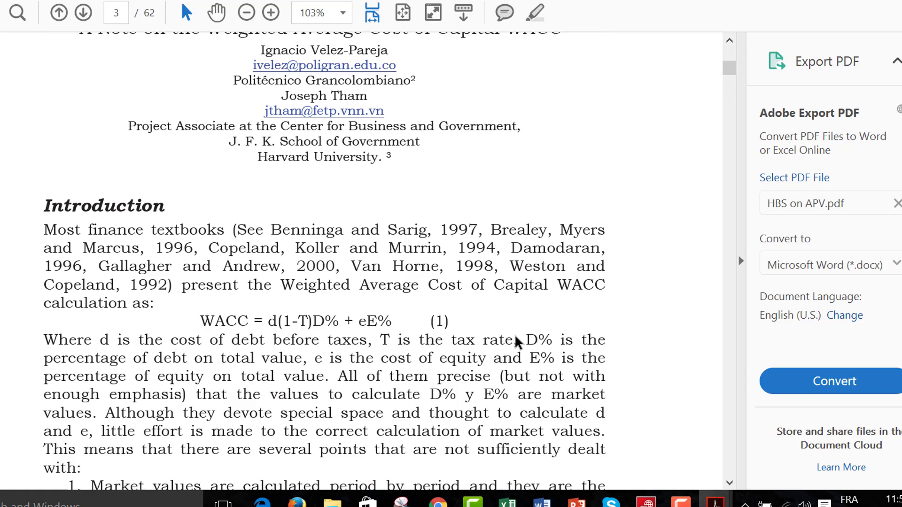
scroll(516, 342, "up", 10)
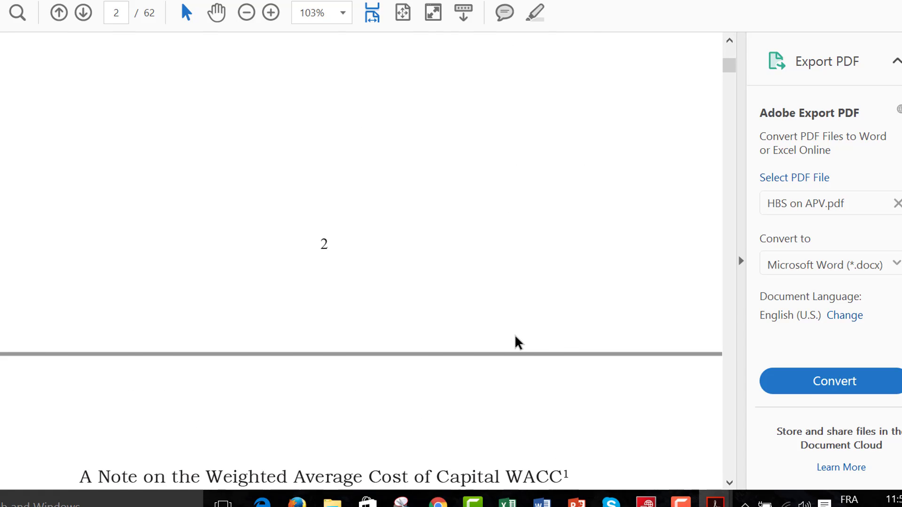
scroll(515, 342, "down", 10)
scroll(516, 341, "up", 3)
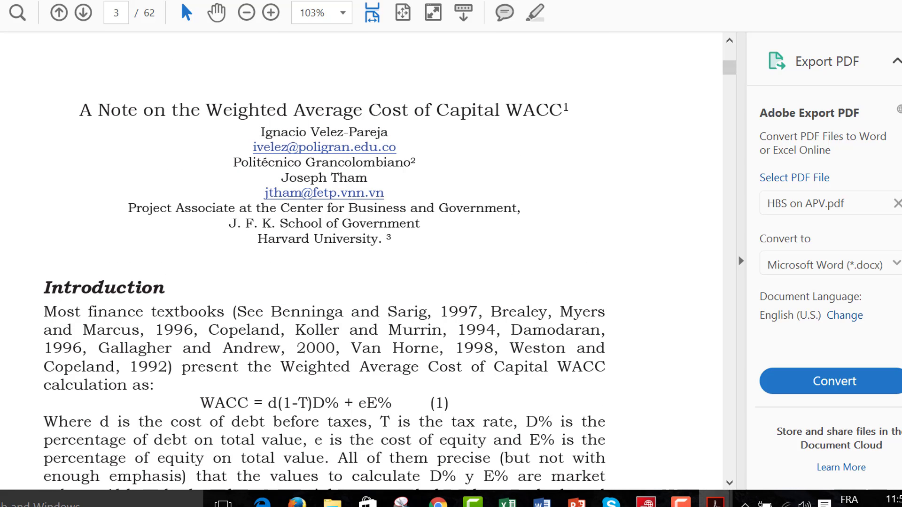
Switch to Tax Shields.pdf and examine the table of competing tax shield theories with their Ke formulas.
mouse_move(689, 501)
left_click(791, 440)
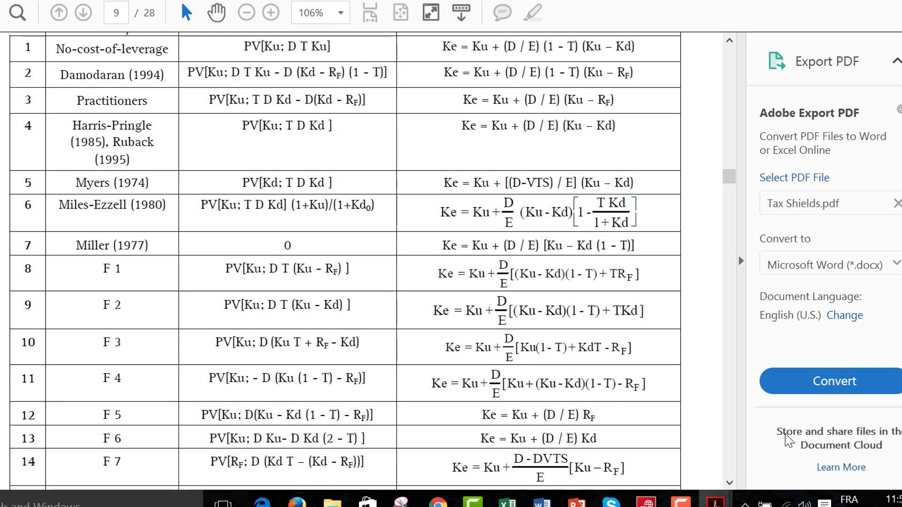
scroll(789, 439, "up", 3)
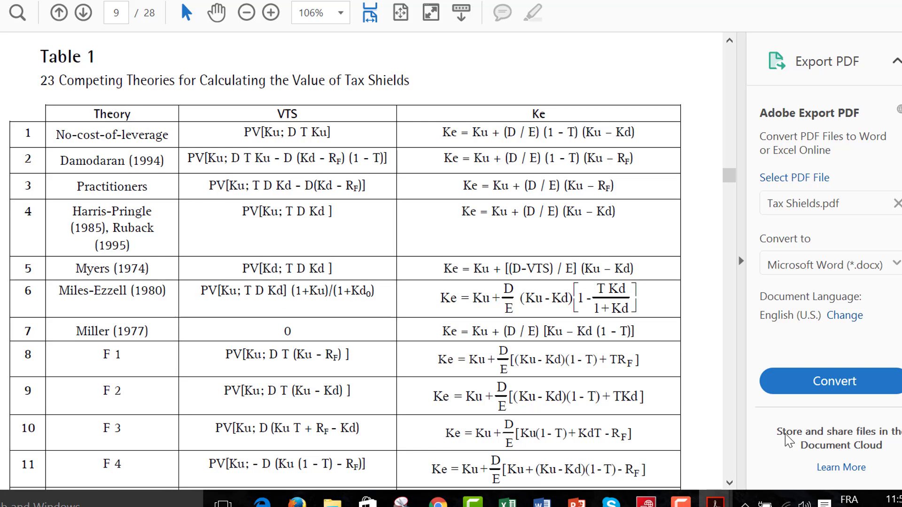
scroll(789, 442, "down", 1)
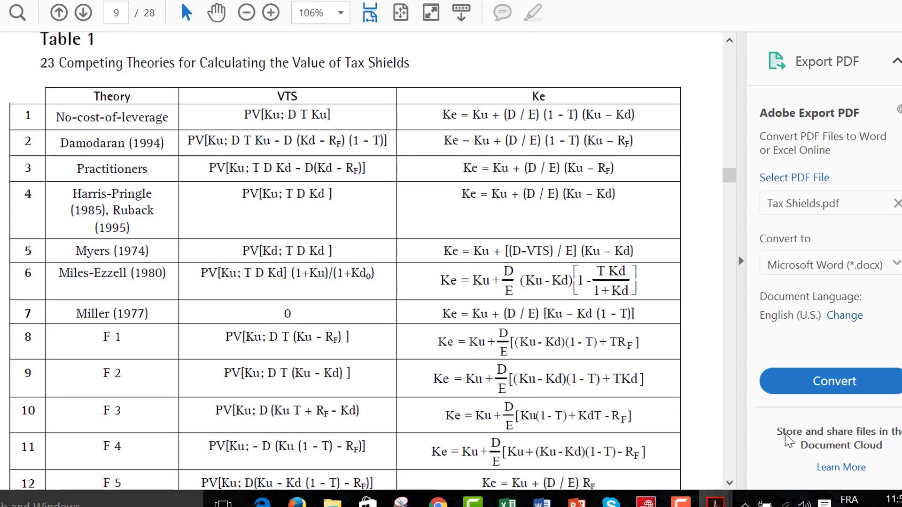
scroll(789, 442, "down", 15)
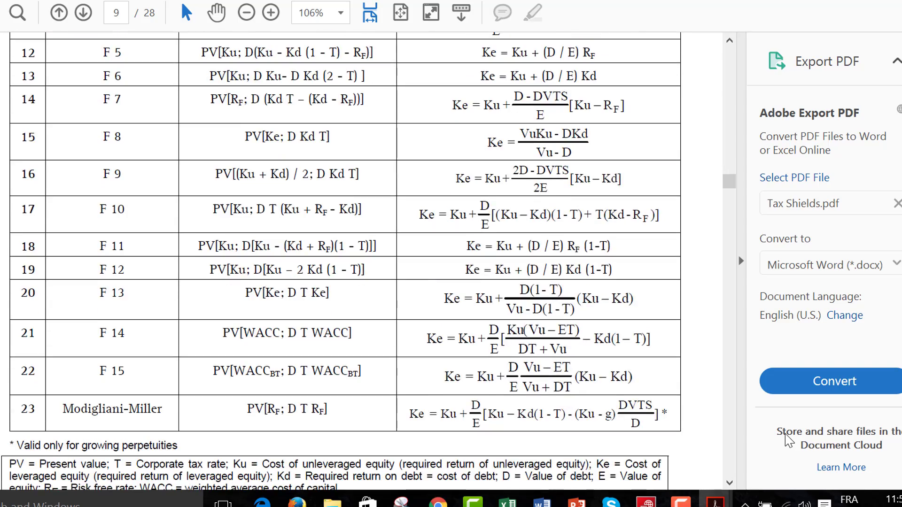
scroll(789, 442, "up", 12)
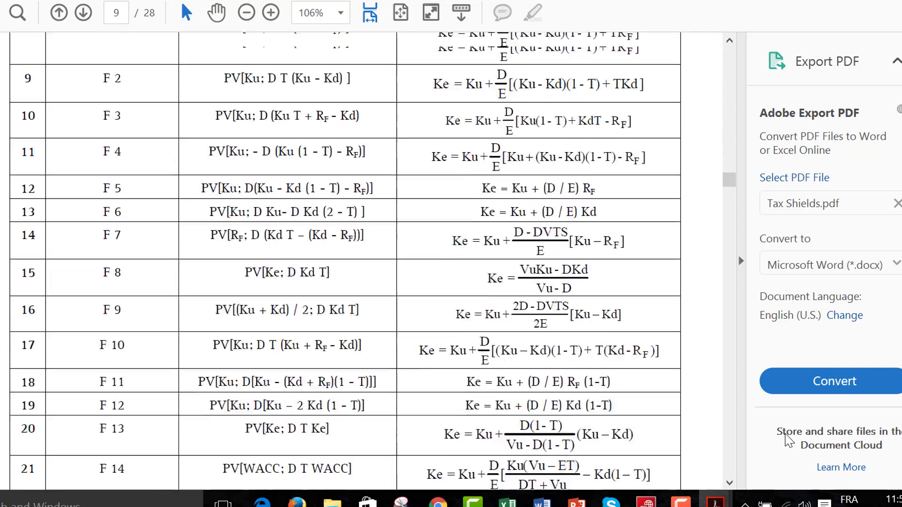
scroll(788, 442, "down", 8)
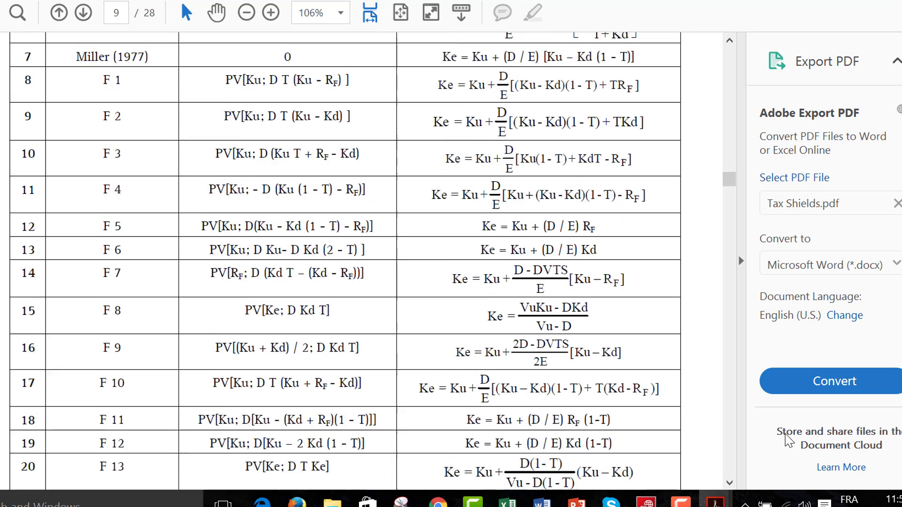
scroll(788, 442, "down", 3)
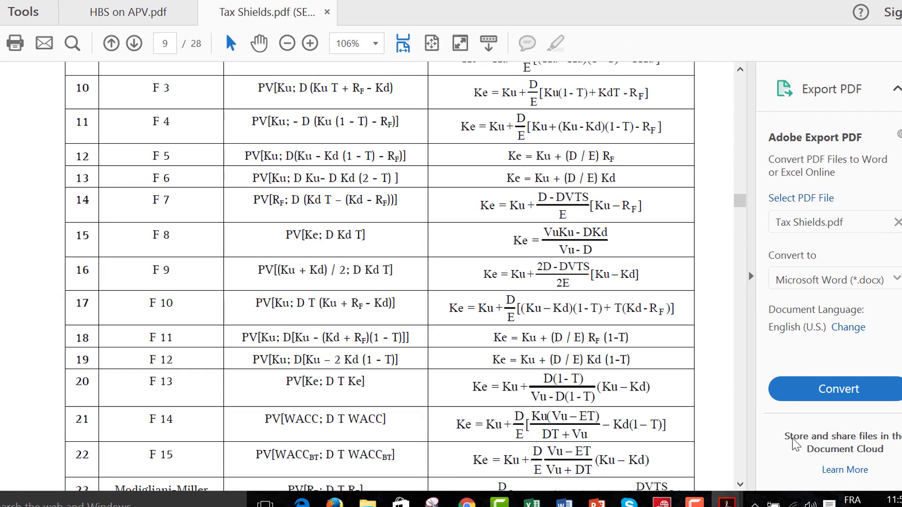
Switch back to the Debt Beta.xlsm workbook in Excel and turn off the constant debt beta for the tax case.
mouse_move(531, 504)
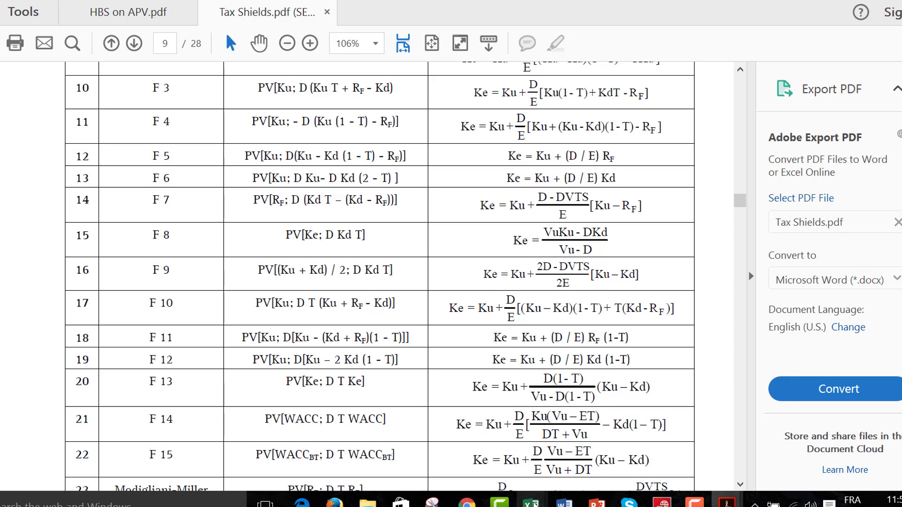
mouse_move(565, 449)
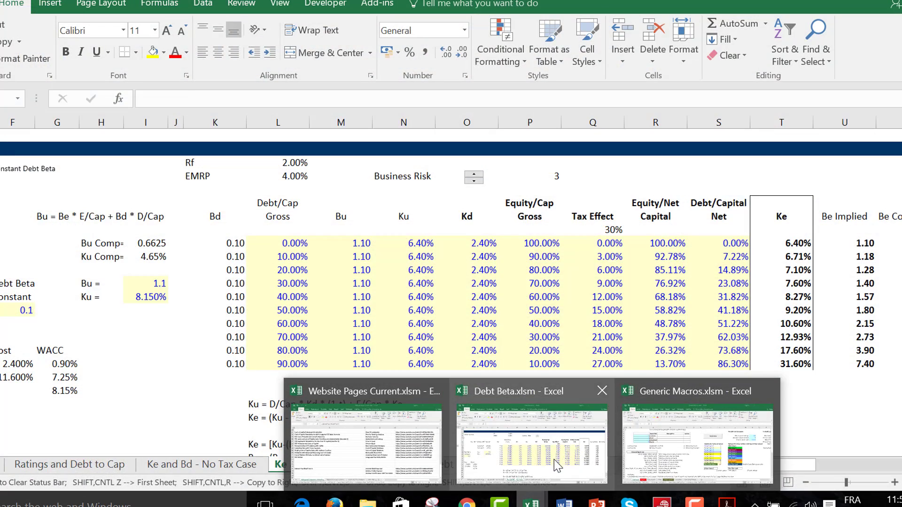
left_click(554, 461)
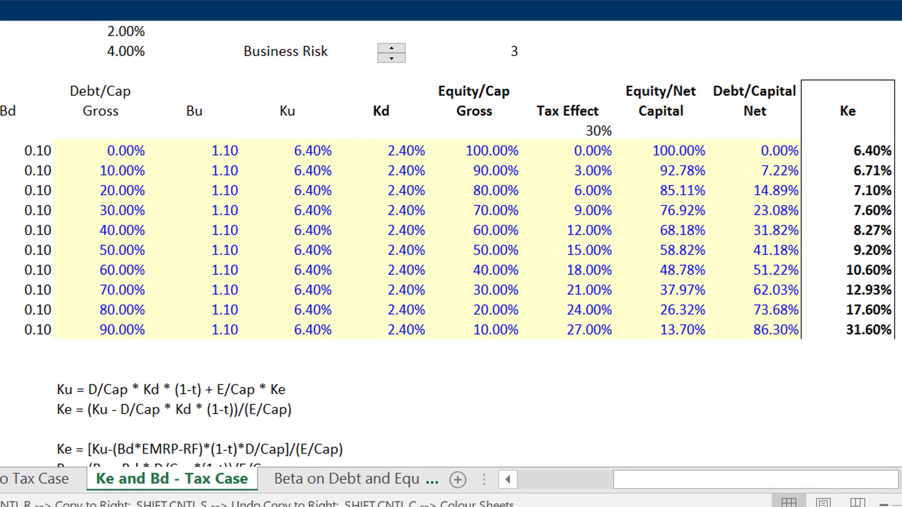
scroll(451, 235, "left", 2)
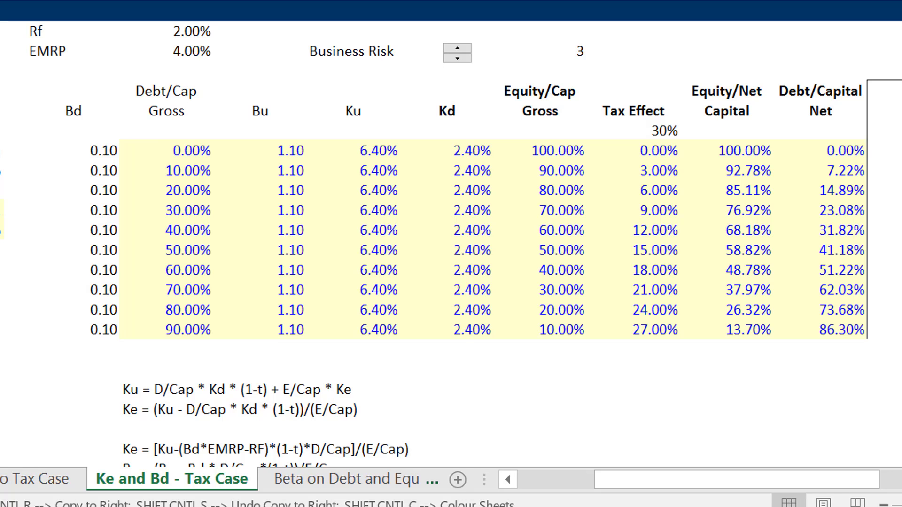
key("ctrl+z")
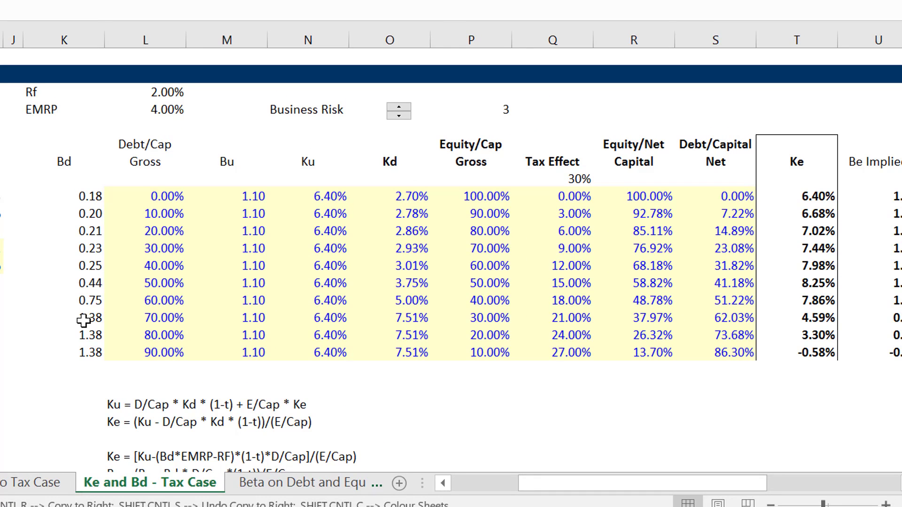
Vary the business risk on the tax case sheet up to 5, down to 1 and back to 3.
left_click(399, 109)
left_click(399, 109)
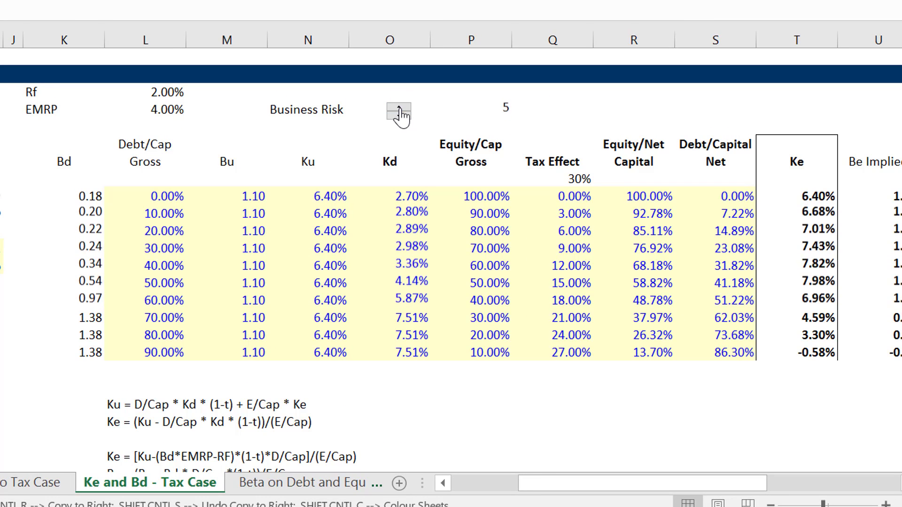
left_click(398, 109)
left_click(399, 117)
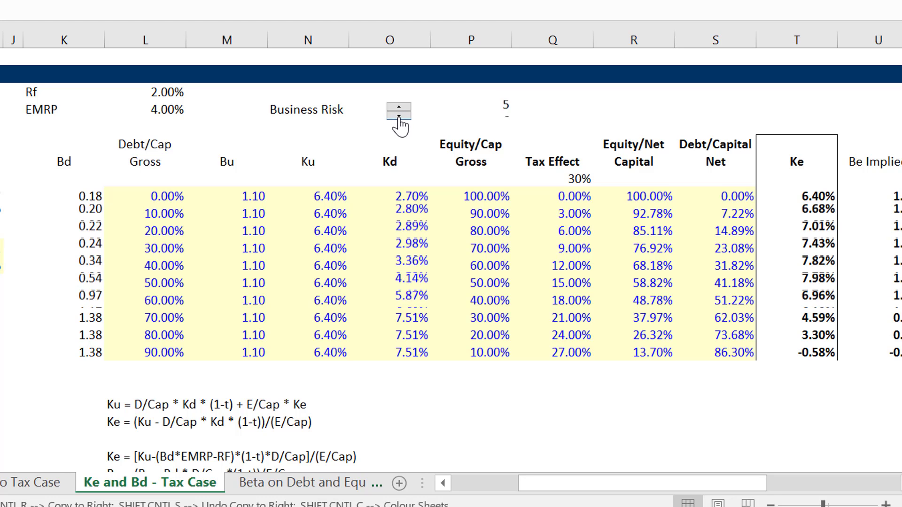
left_click(399, 116)
left_click(399, 116)
left_click(399, 116)
left_click(399, 116)
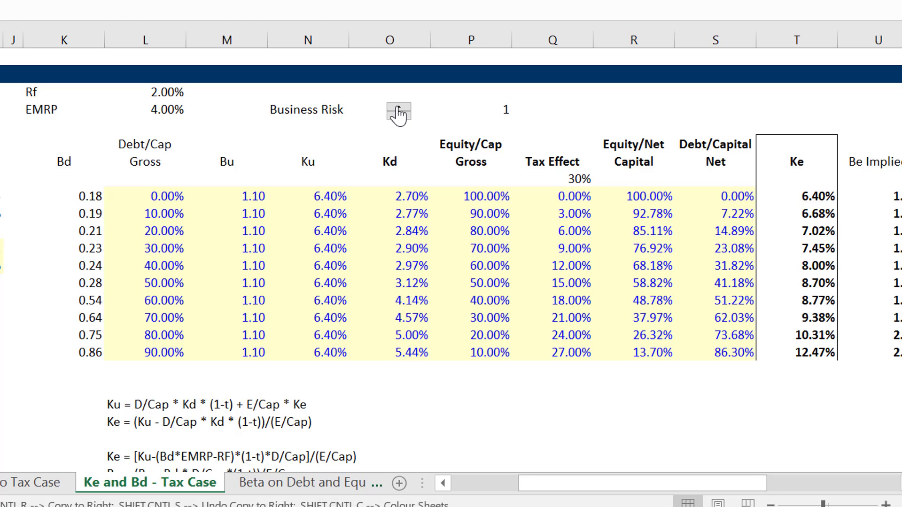
left_click(398, 109)
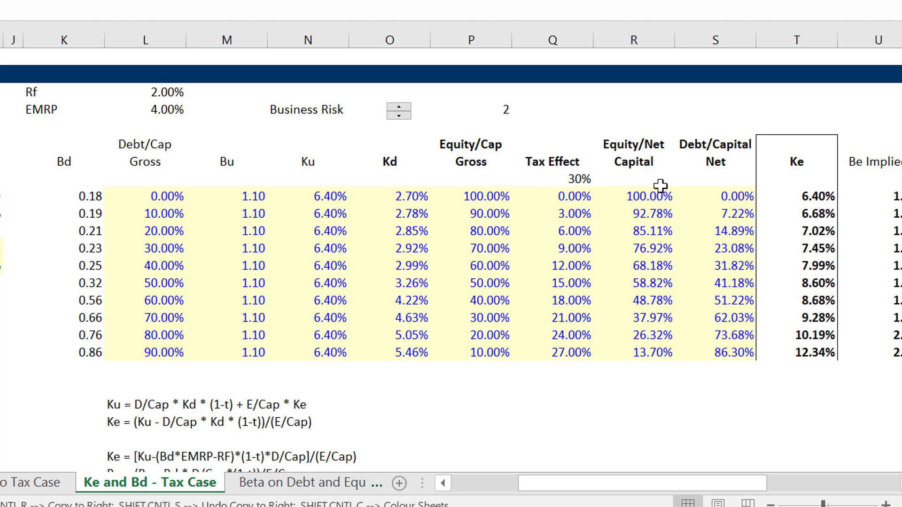
left_click(399, 107)
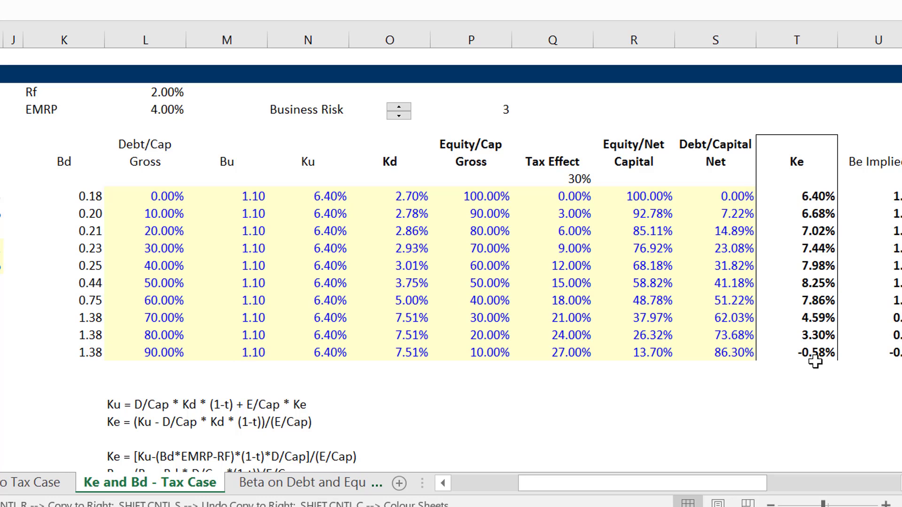
left_click(653, 395)
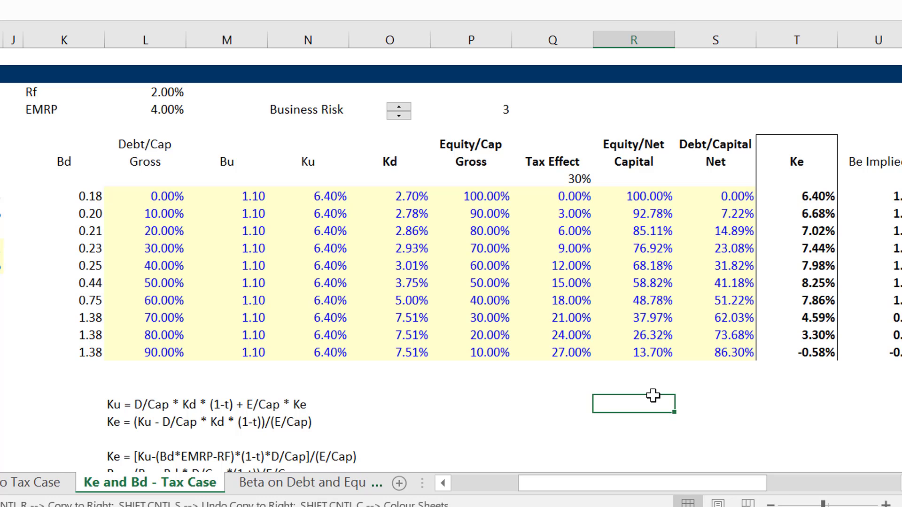
left_click(52, 409)
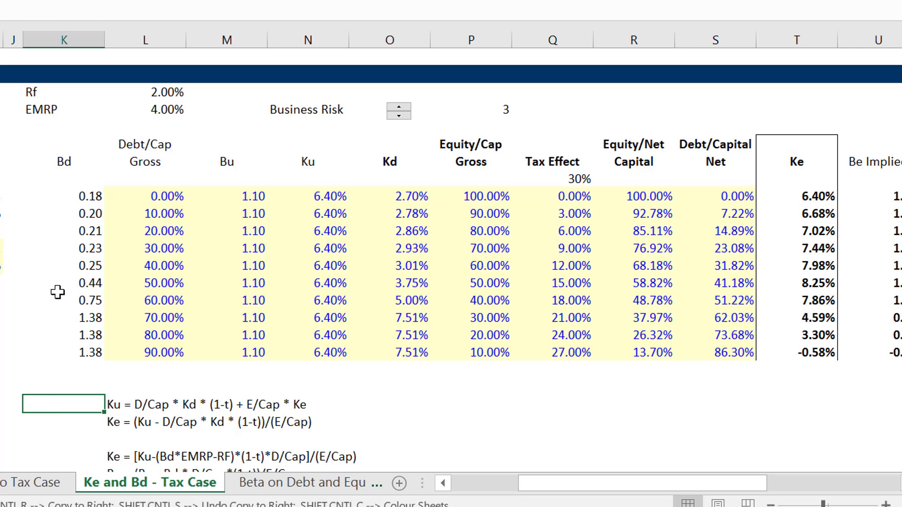
left_click(1, 352)
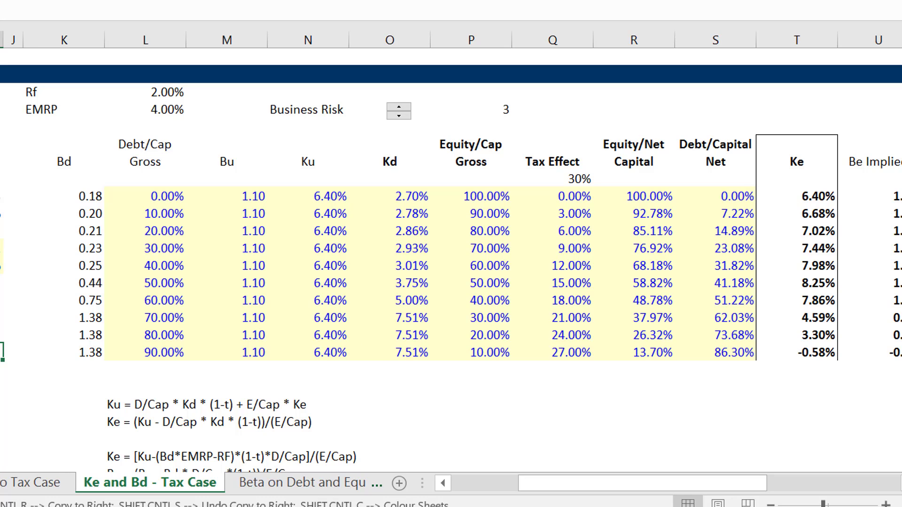
left_click(274, 384)
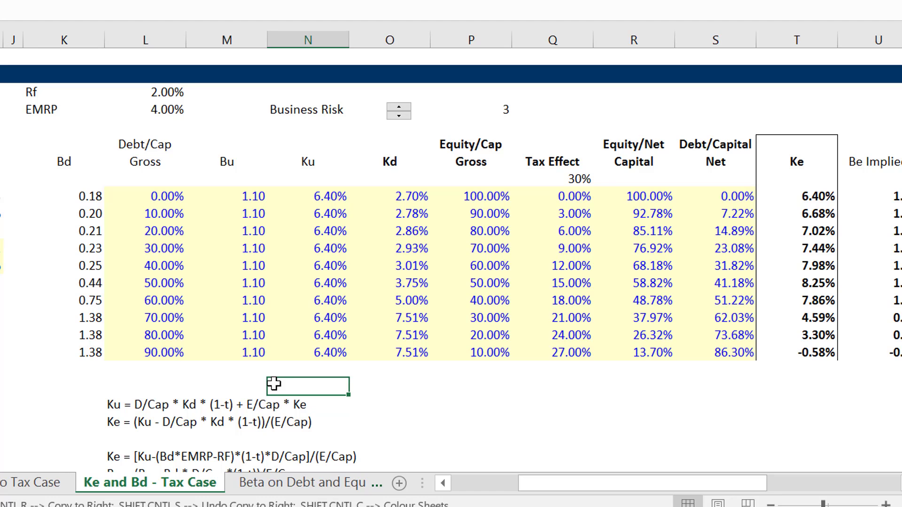
key("Left")
key("Left")
key("Left")
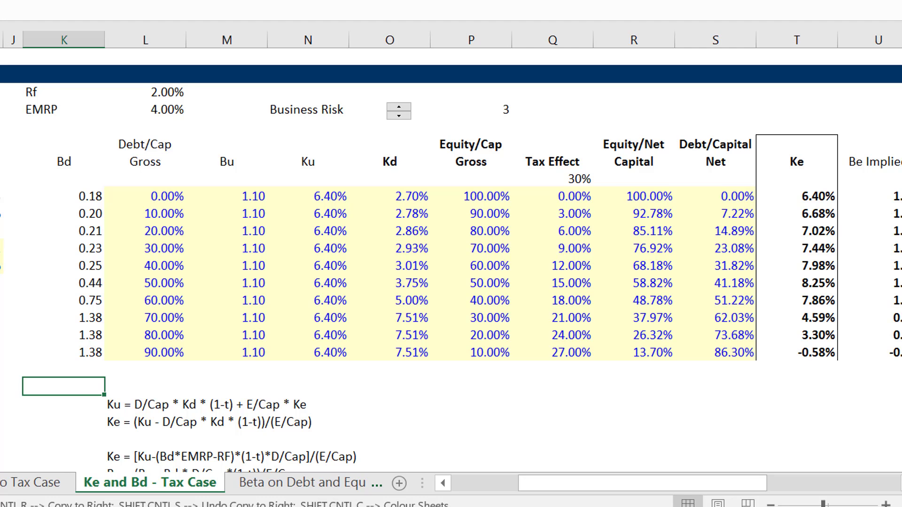
Switch to File Explorer and open Merton Model Illustration.xls from the Chapter 1 credit analysis folder Merton Model KMV.
mouse_move(206, 506)
left_click(269, 423)
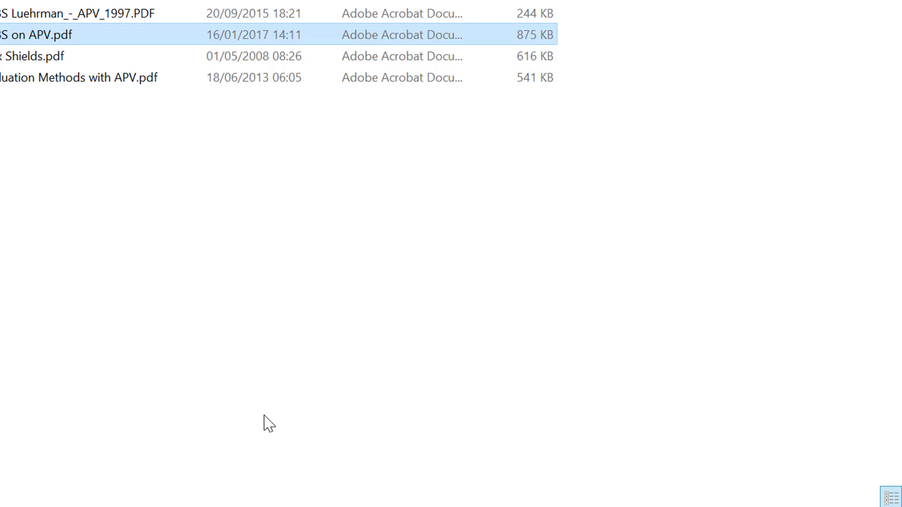
left_click(12, 134)
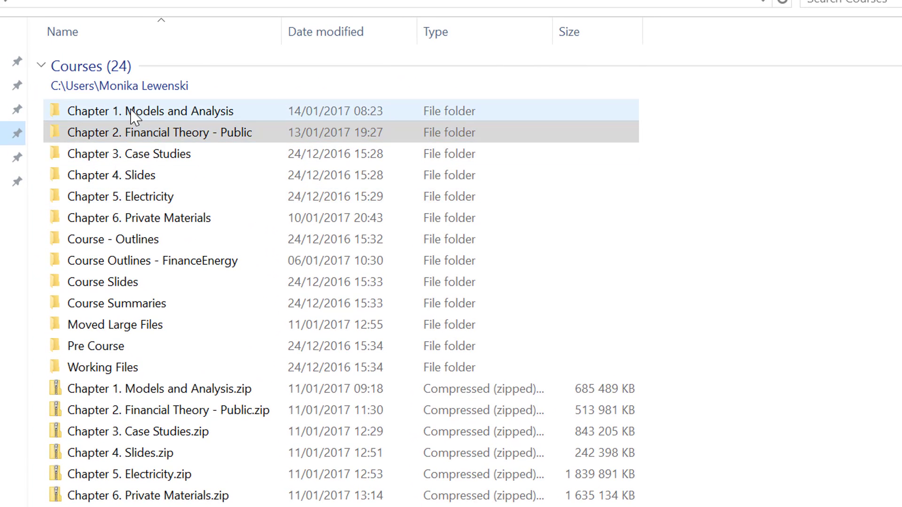
double_click(132, 114)
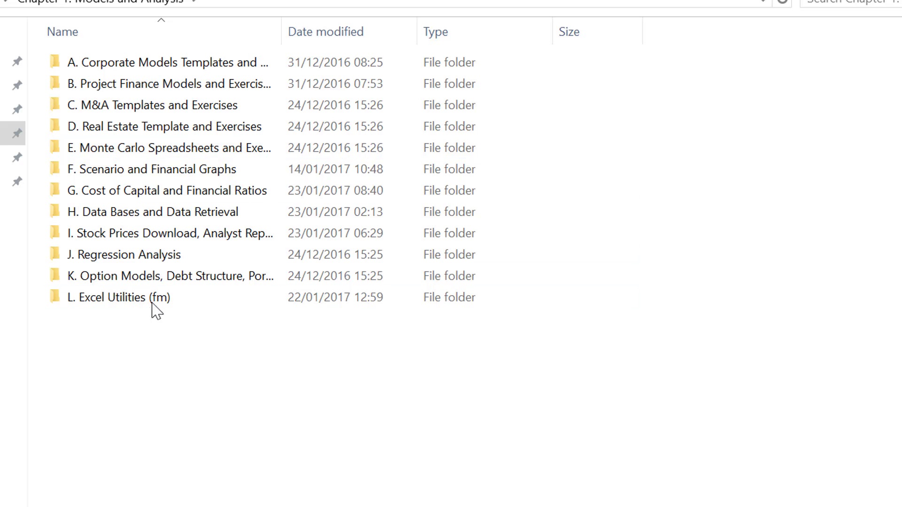
double_click(170, 276)
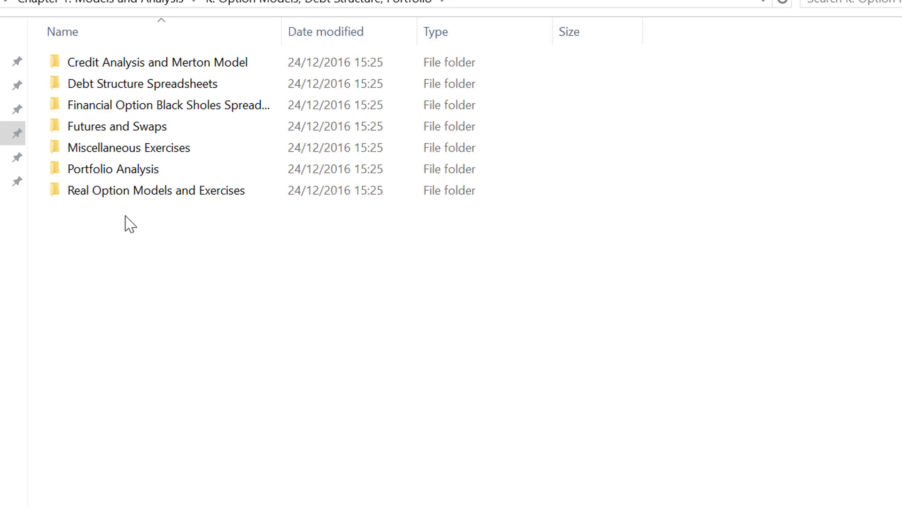
double_click(148, 63)
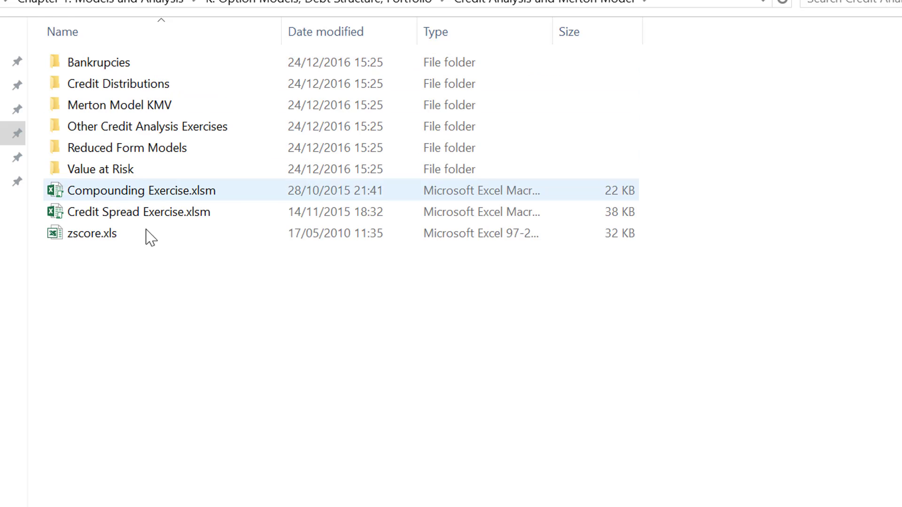
left_click(112, 106)
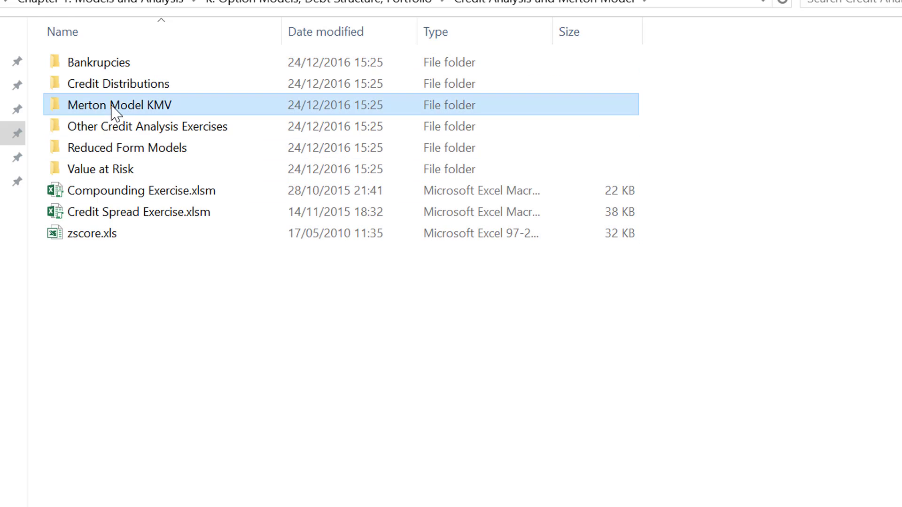
double_click(112, 106)
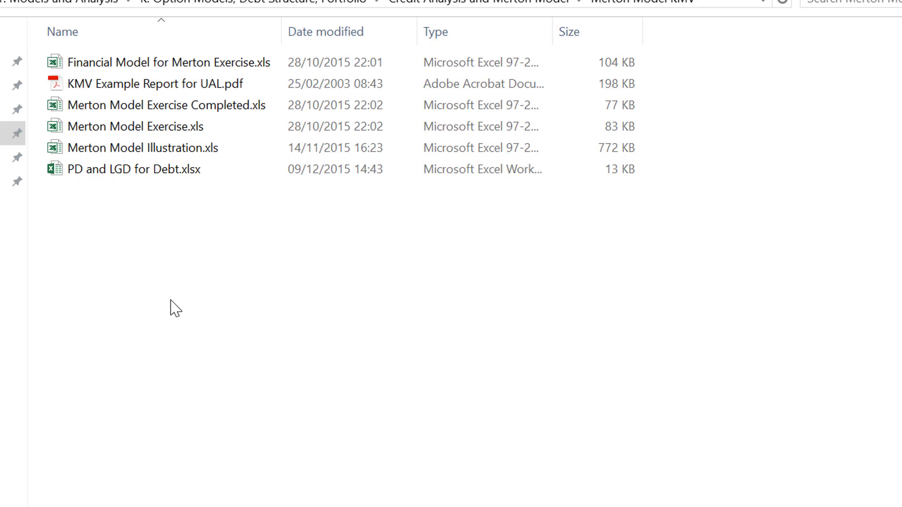
double_click(159, 150)
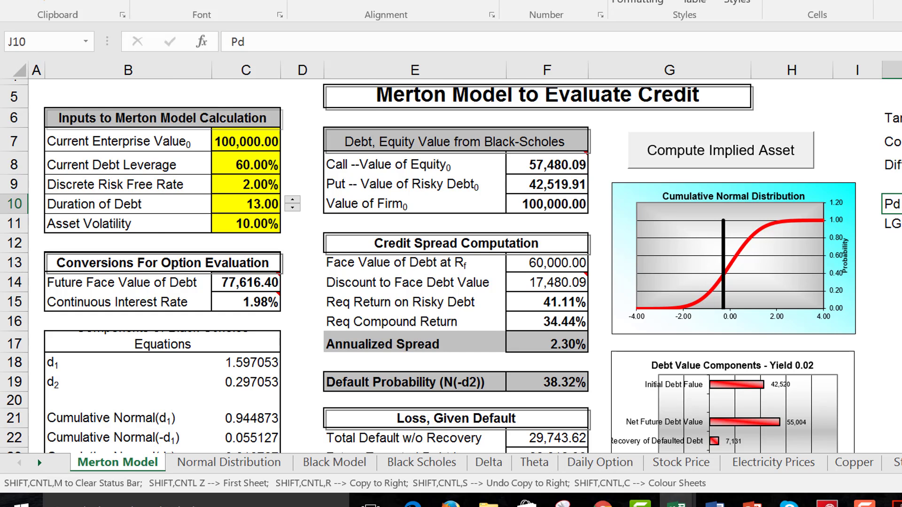
key("ctrl+Page_Down")
key("ctrl+Page_Down")
key("ctrl+Page_Down")
key("ctrl+Page_Up")
key("ctrl+Page_Up")
key("ctrl+Page_Up")
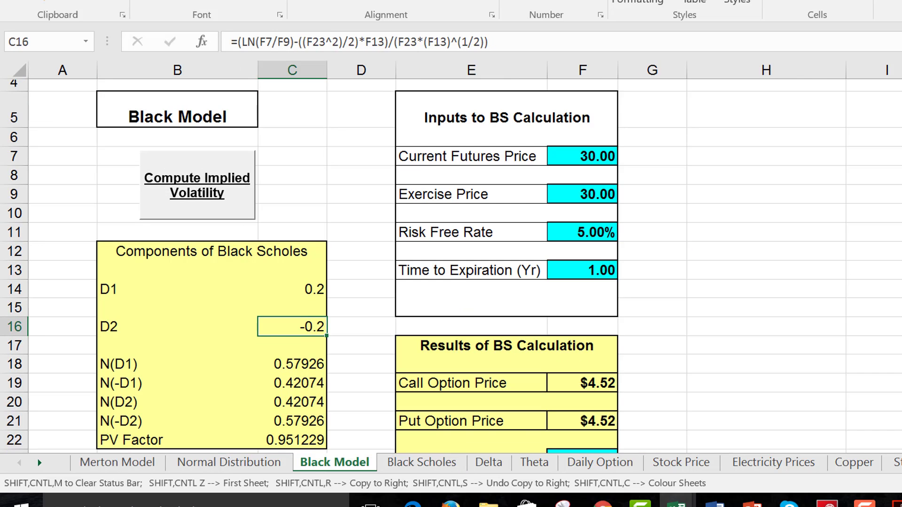
Set the Merton model's asset volatility to 20%.
key("Left")
key("Left")
key("Left")
key("Left")
key("Left")
key("Left")
key("Left")
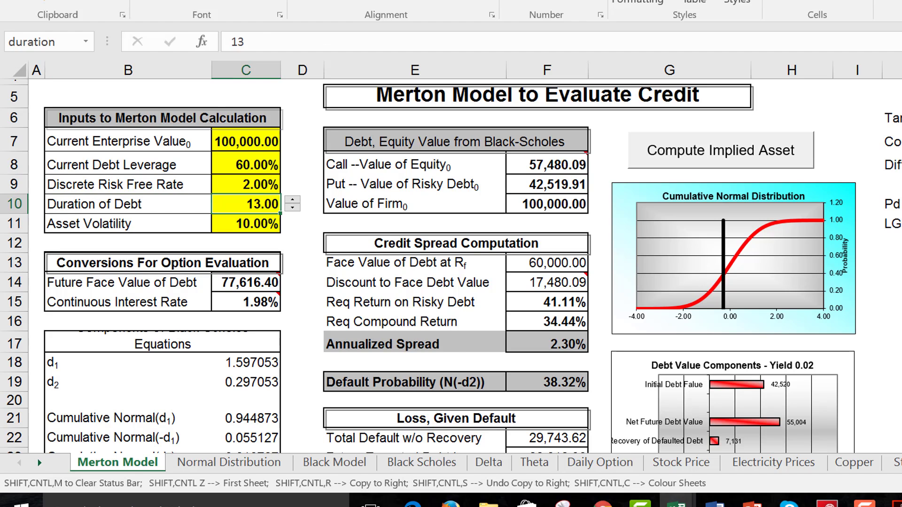
key("Down")
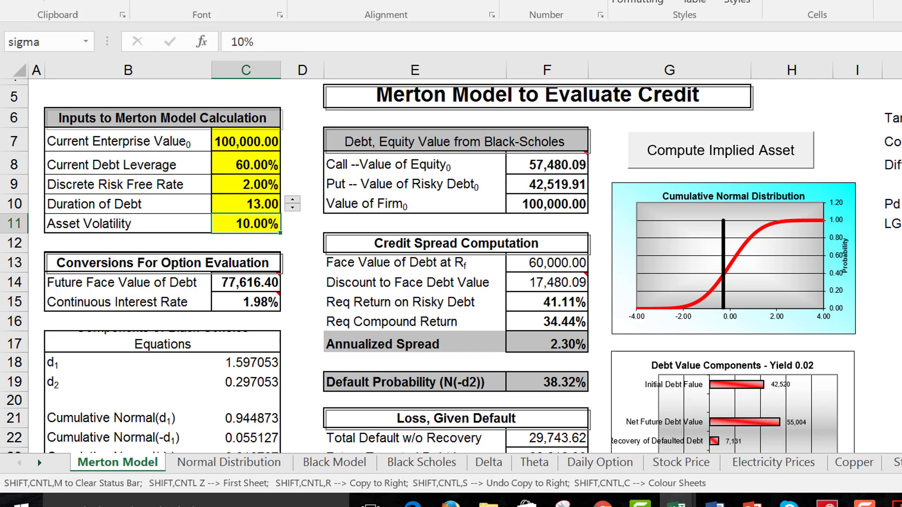
type("20")
key("Return")
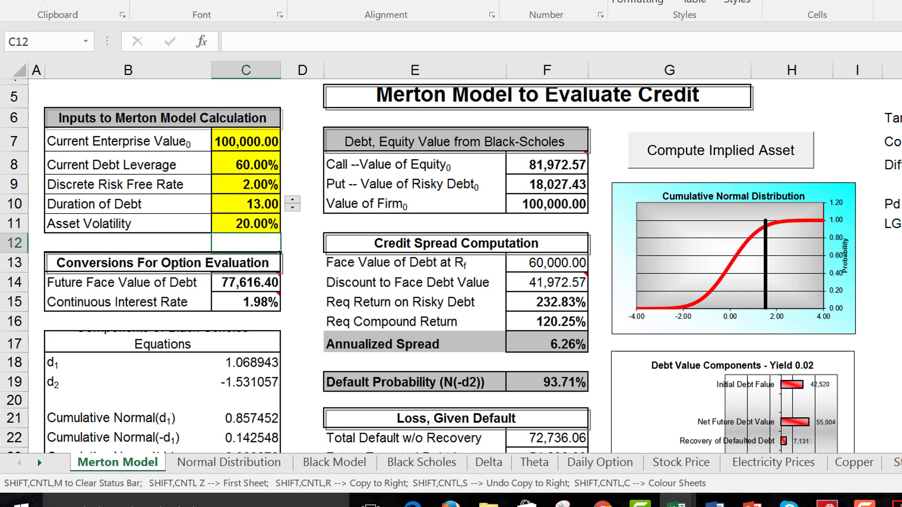
Examine the annualized spread and its formula in the credit spread computation.
key("Down")
key("Down")
key("Right")
key("Right")
key("Right")
key("Down")
key("Down")
key("Down")
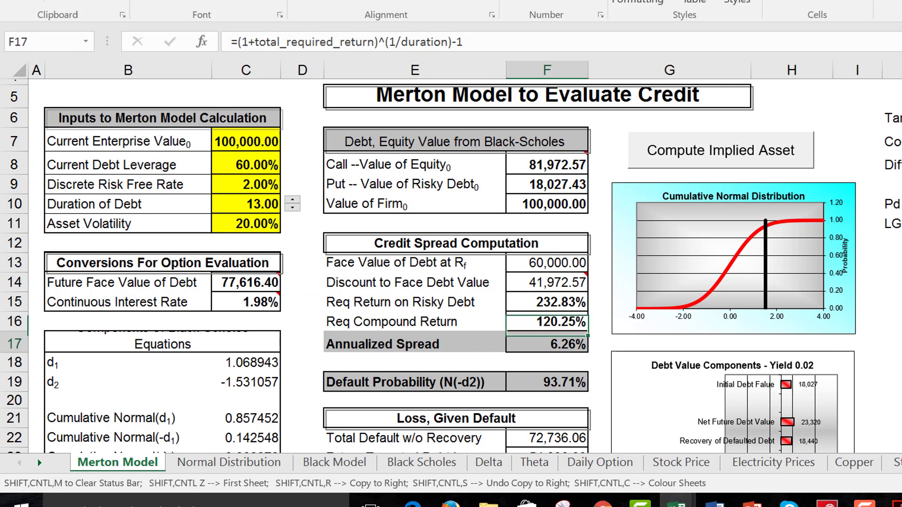
key("Down")
key("Up")
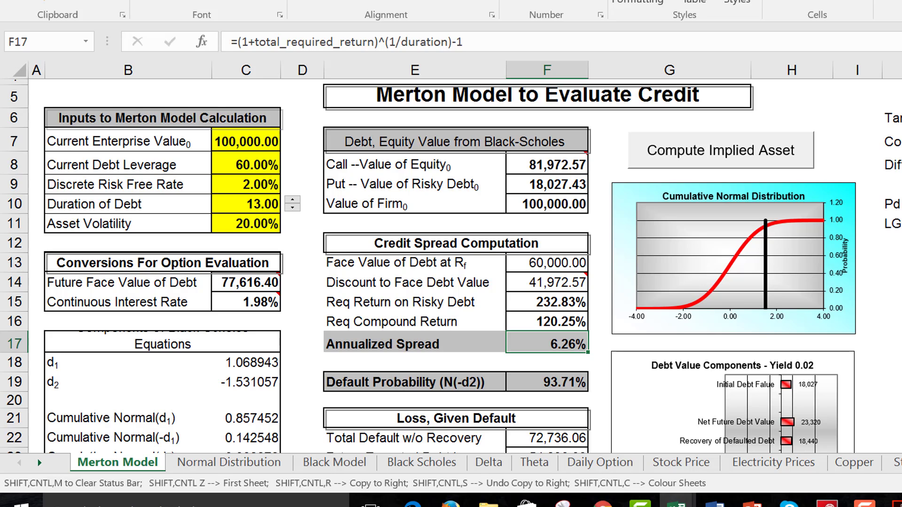
Set the asset volatility in the Merton model inputs to 5%.
left_click(255, 224)
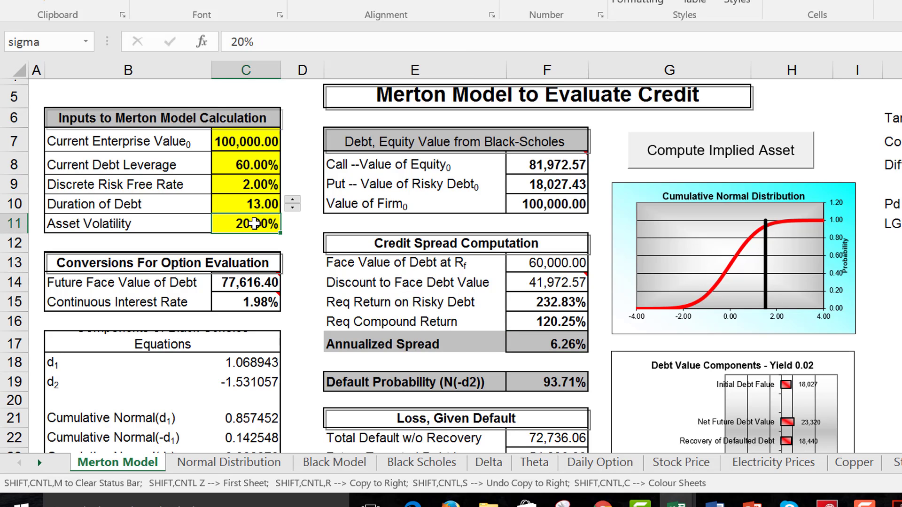
type("5")
key("Return")
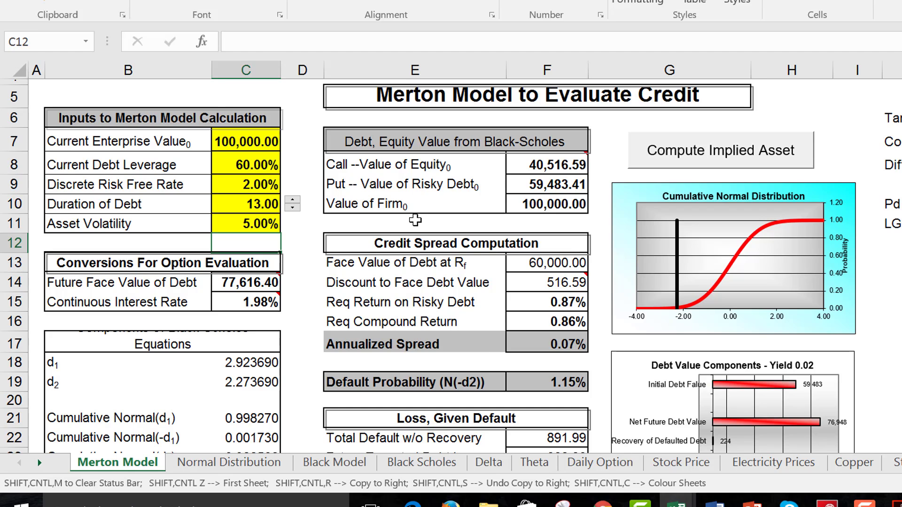
Vary the current debt leverage in the Merton model through 70% and 20%, ending at 50%.
key("Left")
key("Right")
key("Up")
key("Up")
key("Up")
key("Up")
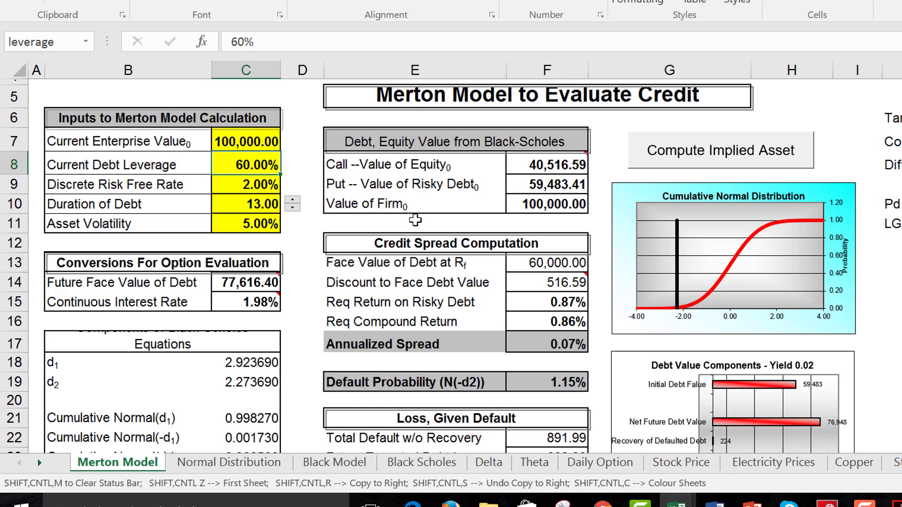
type("70")
key("Return")
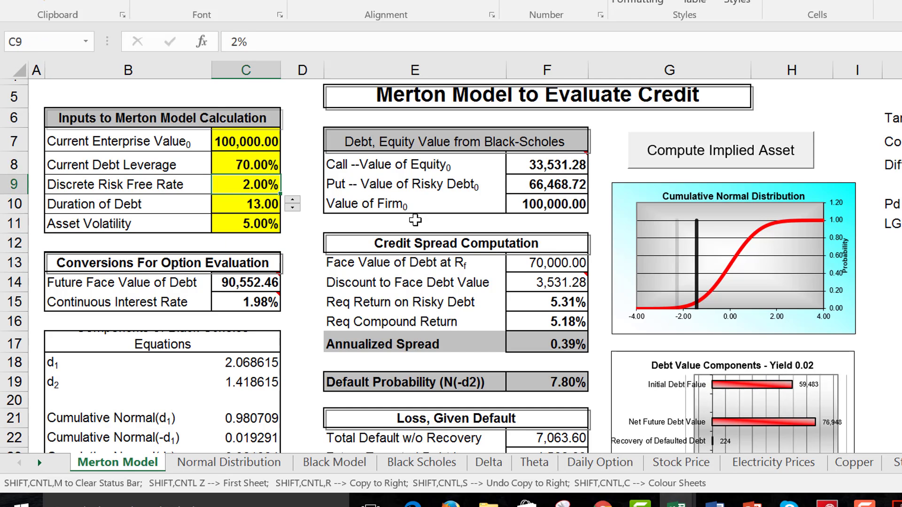
key("Up")
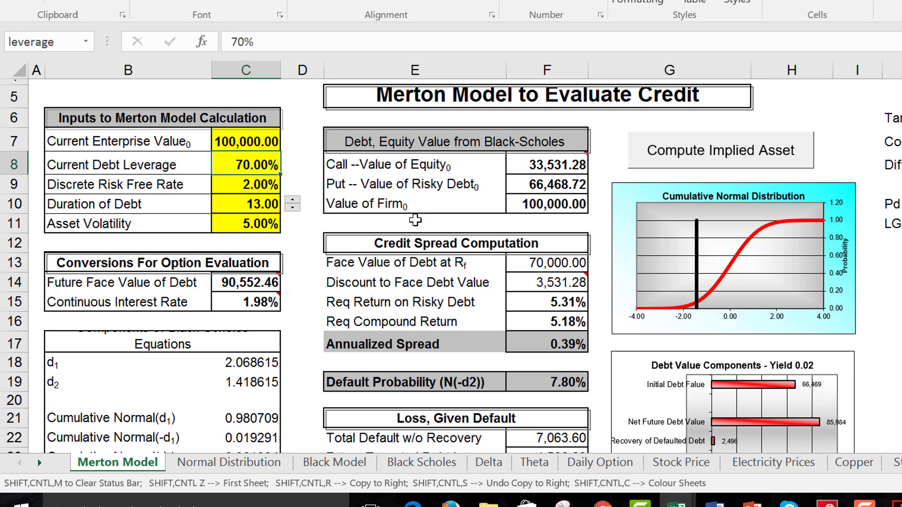
type("20")
key("Return")
key("Up")
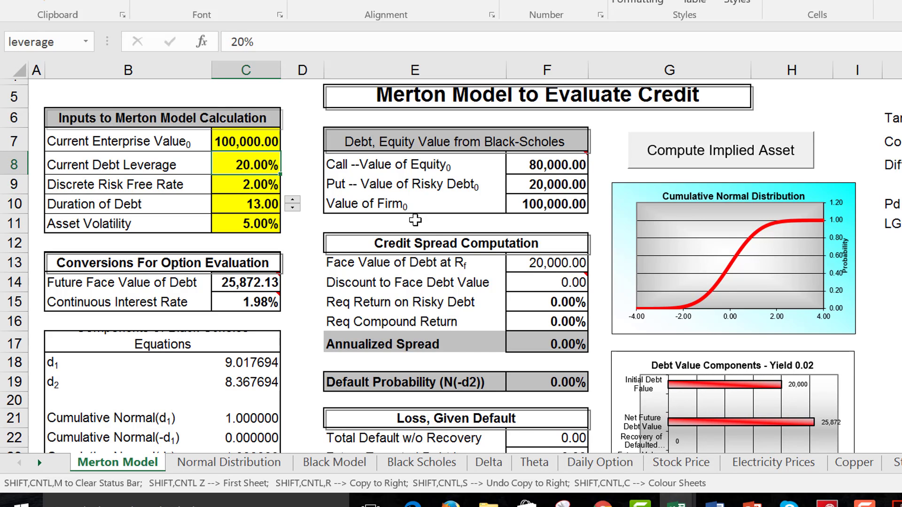
type("50")
key("Return")
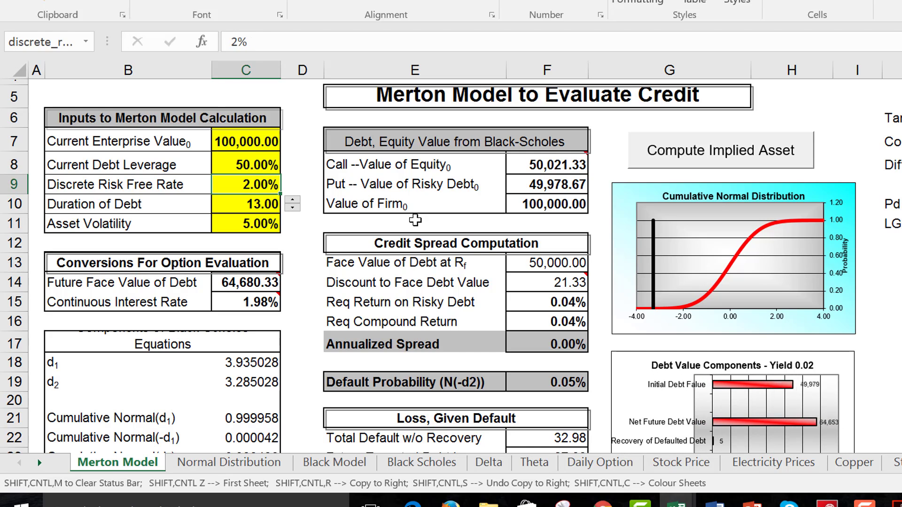
Set the asset volatility in the Merton model inputs to 10%.
key("Up")
key("Down")
key("Down")
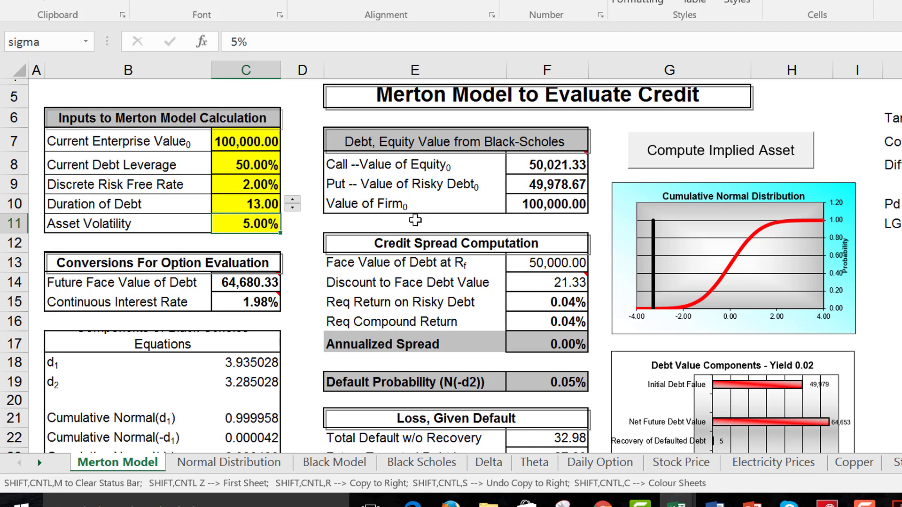
type("10")
key("Return")
key("Up")
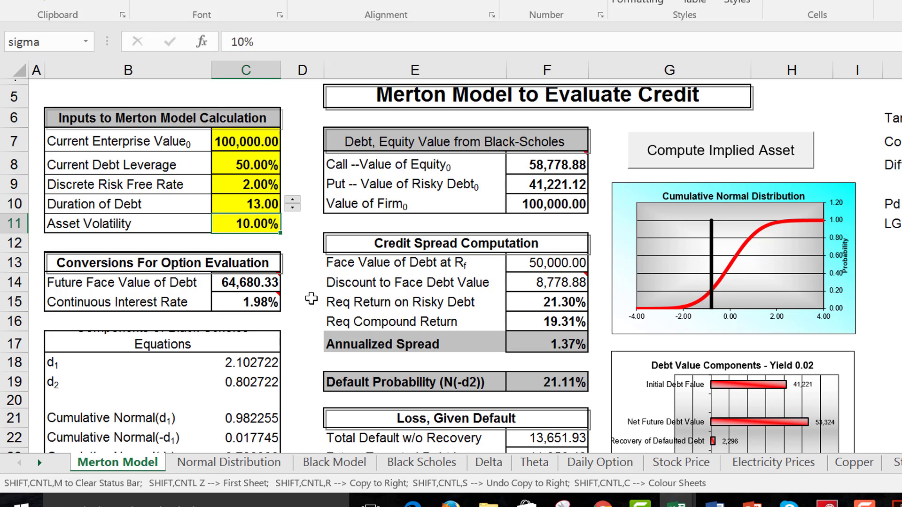
left_click(311, 299)
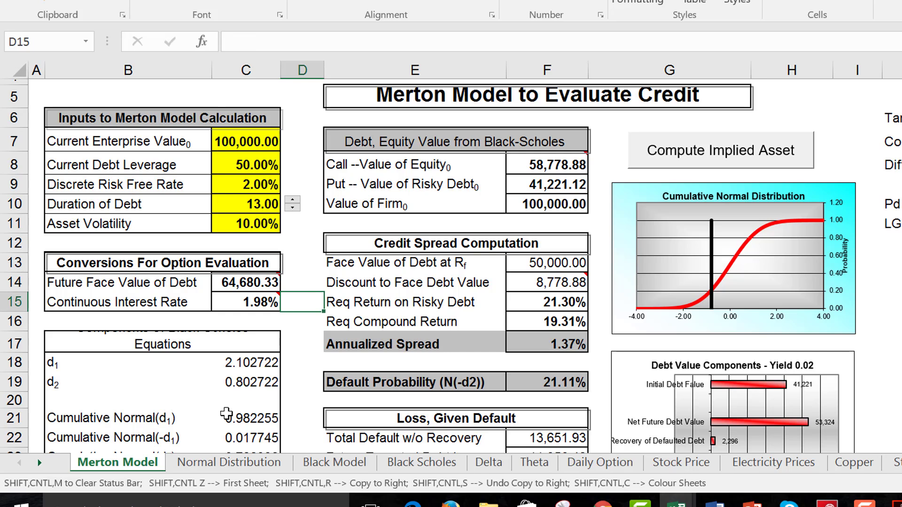
Switch to File Explorer and open the Financial Statement Analysis and Credit Spreads presentation from the financial analysis folder under Chapter 4's Current Slides.
left_click(487, 504)
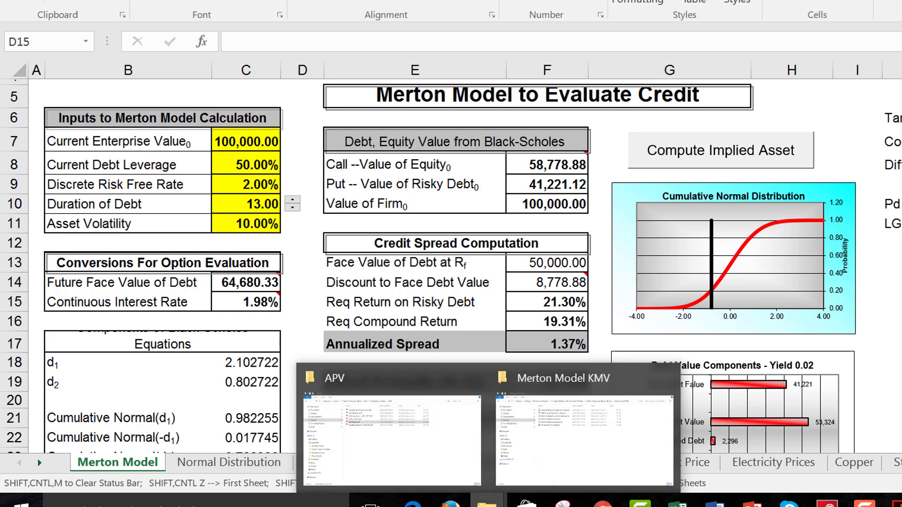
left_click(574, 447)
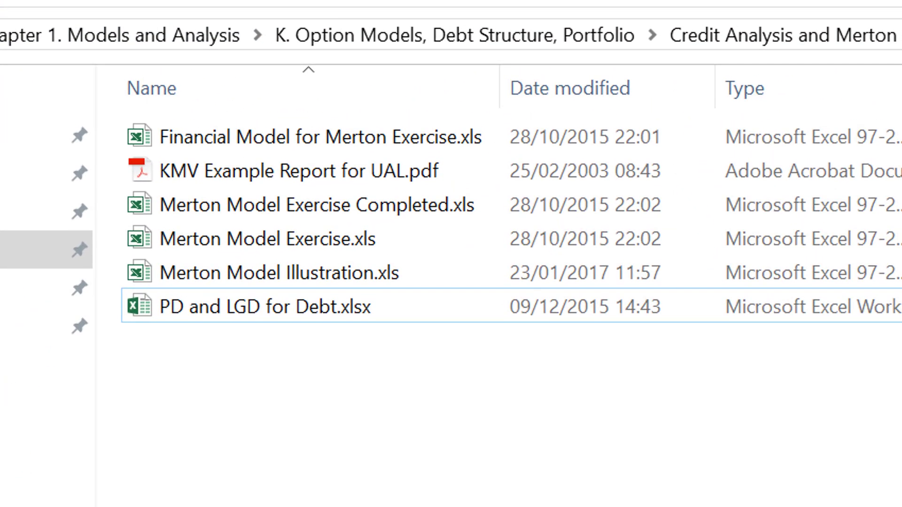
left_click(1, 35)
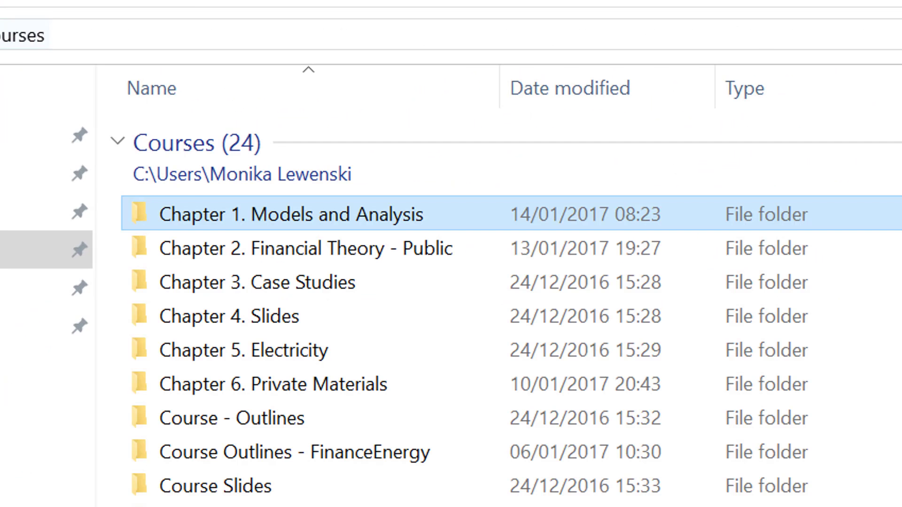
left_click(258, 311)
double_click(261, 318)
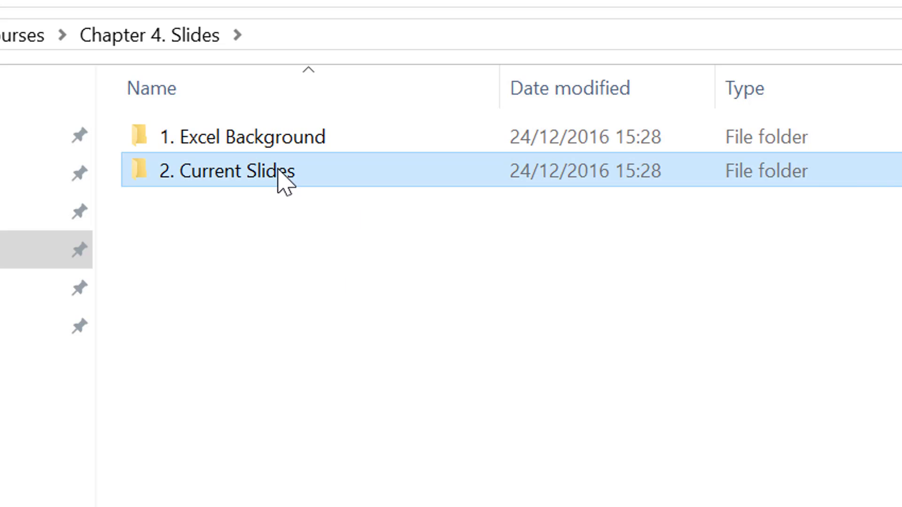
double_click(282, 181)
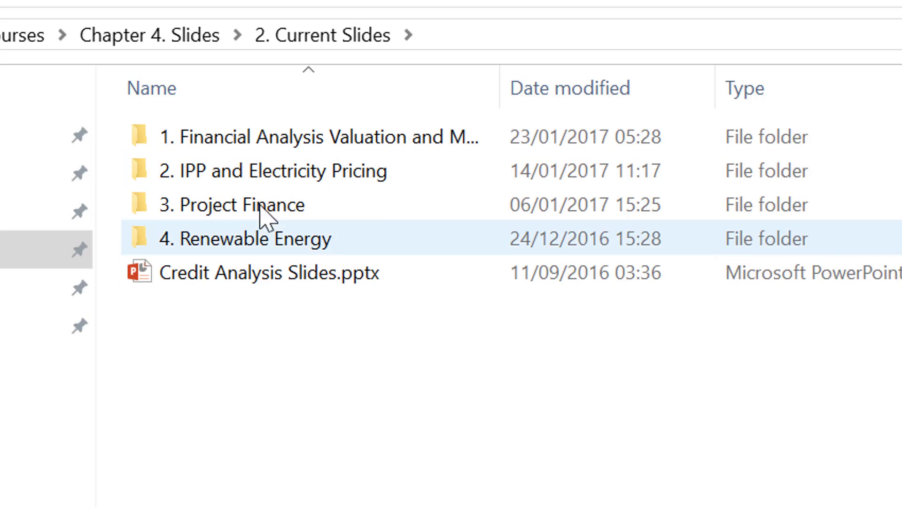
double_click(260, 140)
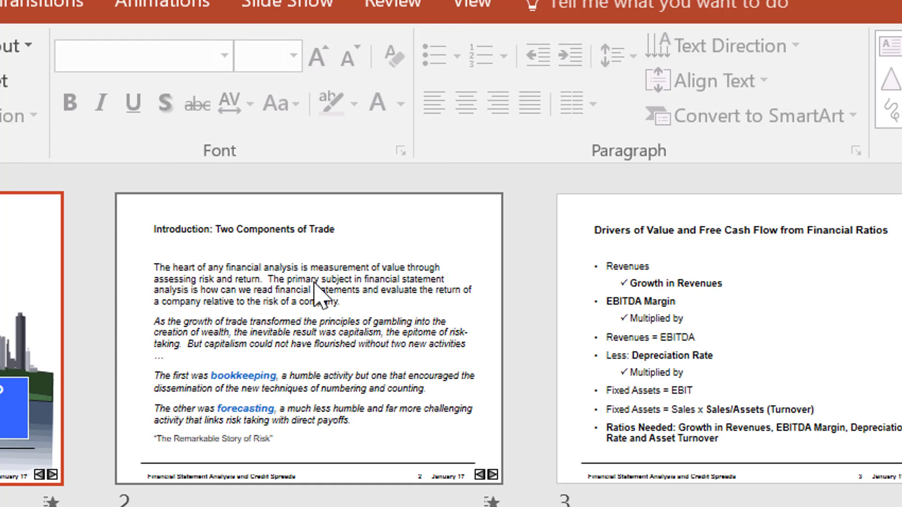
Open slide 29, General Payoff Graphs from Holding Investments with Future Uncertain Returns, in normal view.
scroll(314, 292, "down", 15)
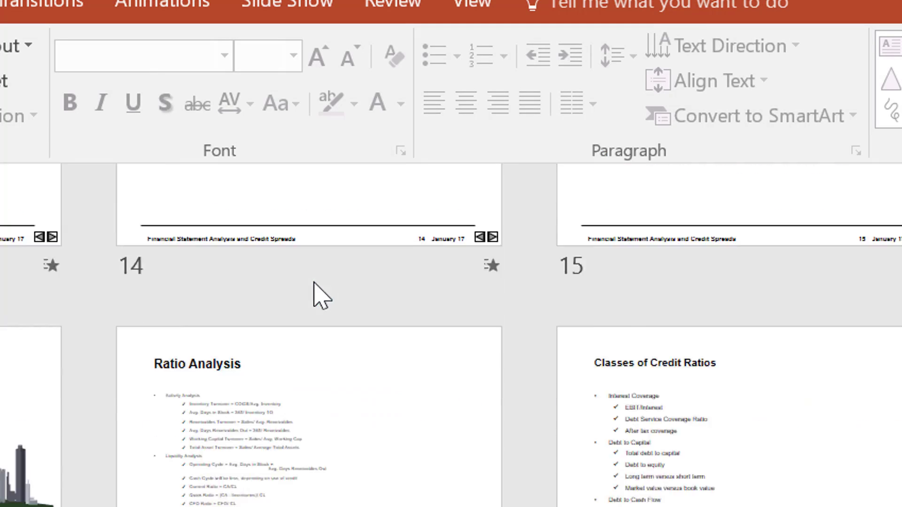
scroll(314, 291, "down", 10)
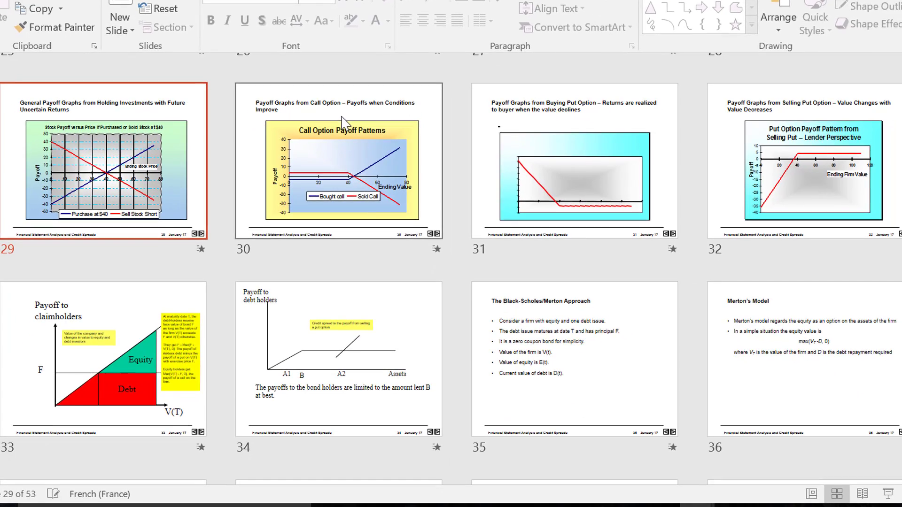
double_click(139, 110)
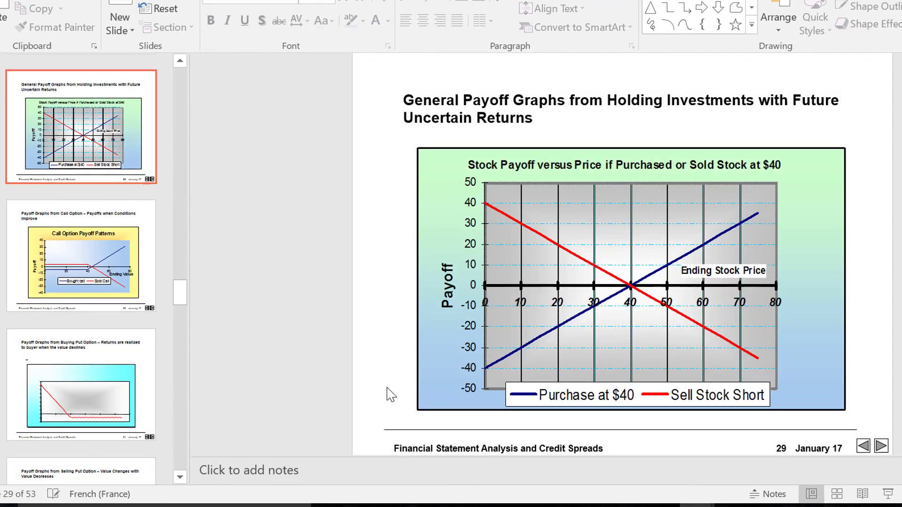
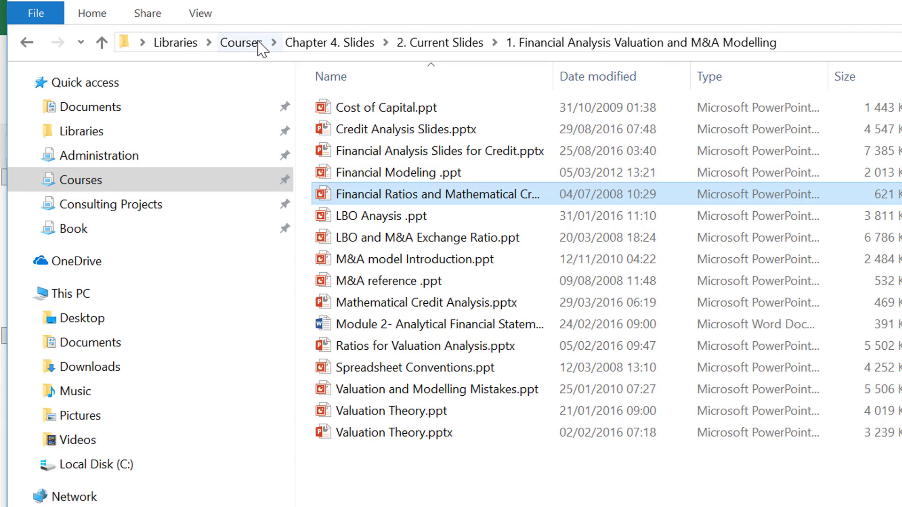
Open Interest Rates.xlsm from the H. Data Bases and Data Retrieval folder under Chapter 1. Models and Analysis.
left_click(247, 44)
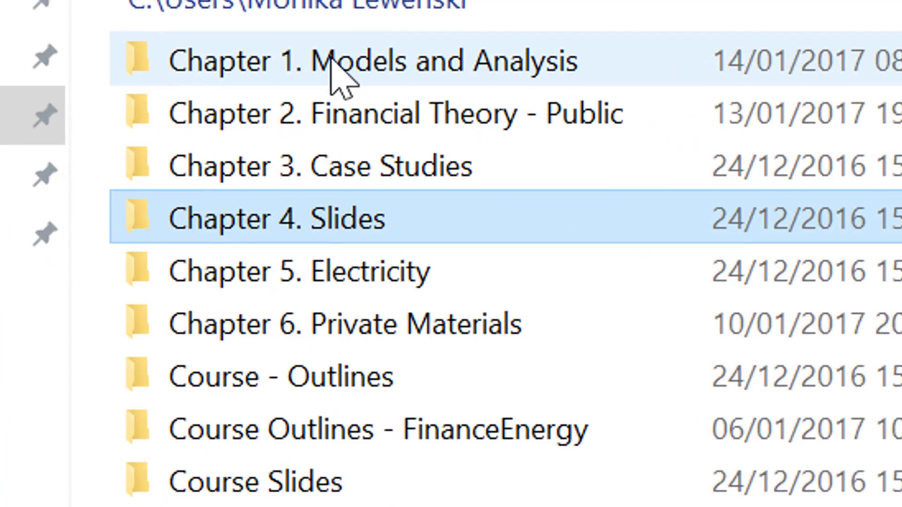
left_click(388, 137)
double_click(325, 52)
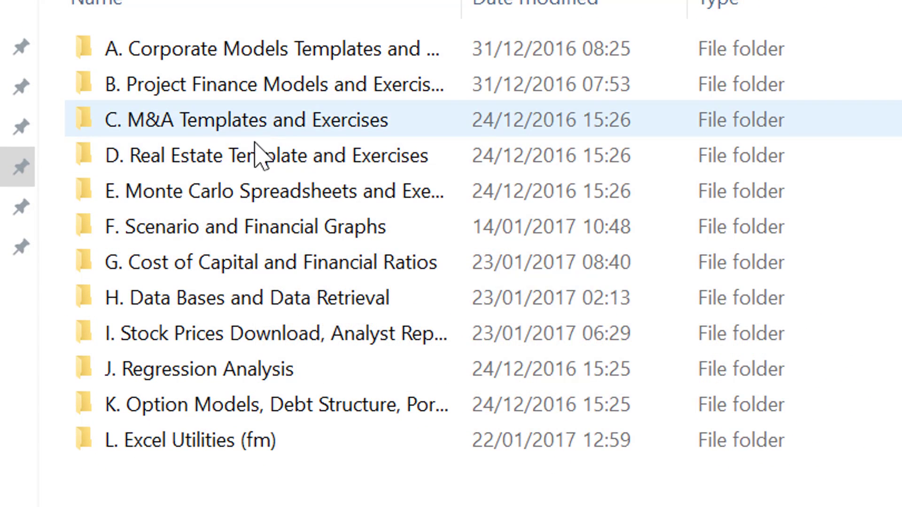
double_click(239, 303)
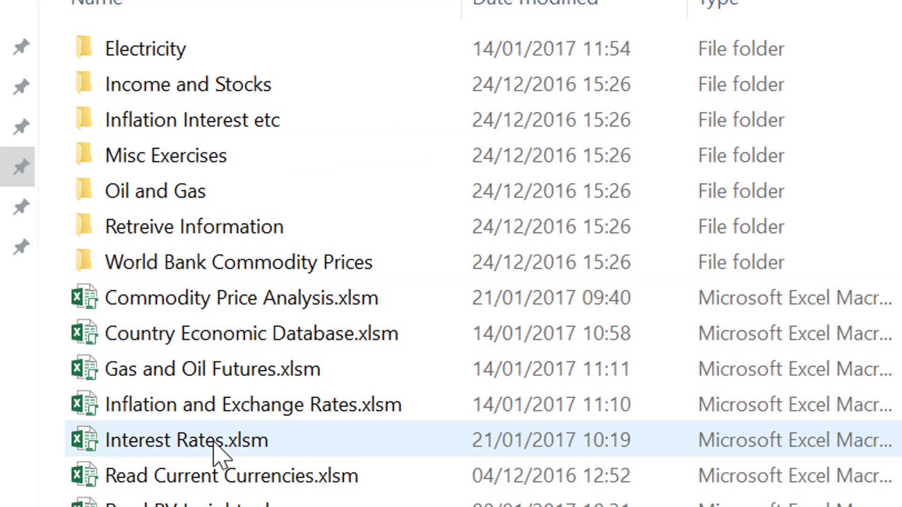
left_click(219, 450)
double_click(155, 329)
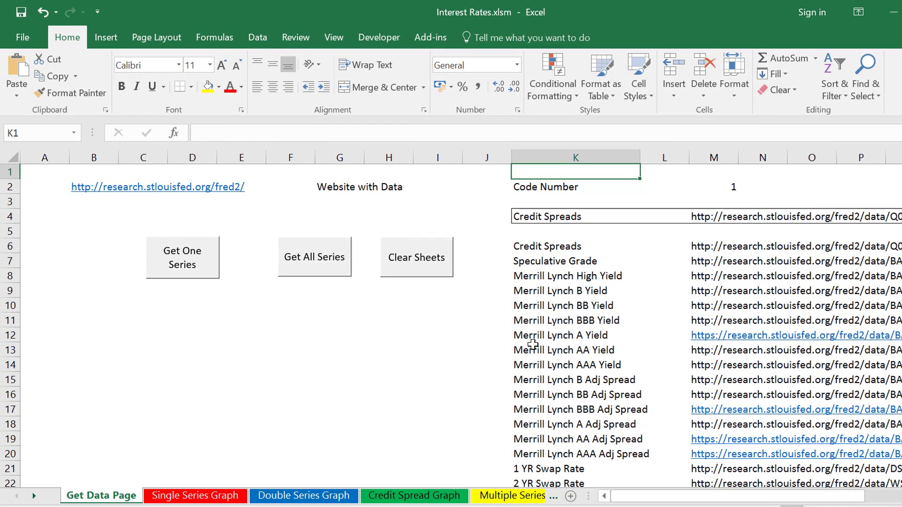
Examine the Merrill Lynch yield series and their source web addresses on the Get Data Page sheet.
left_click(497, 375)
key("Right")
key("Right")
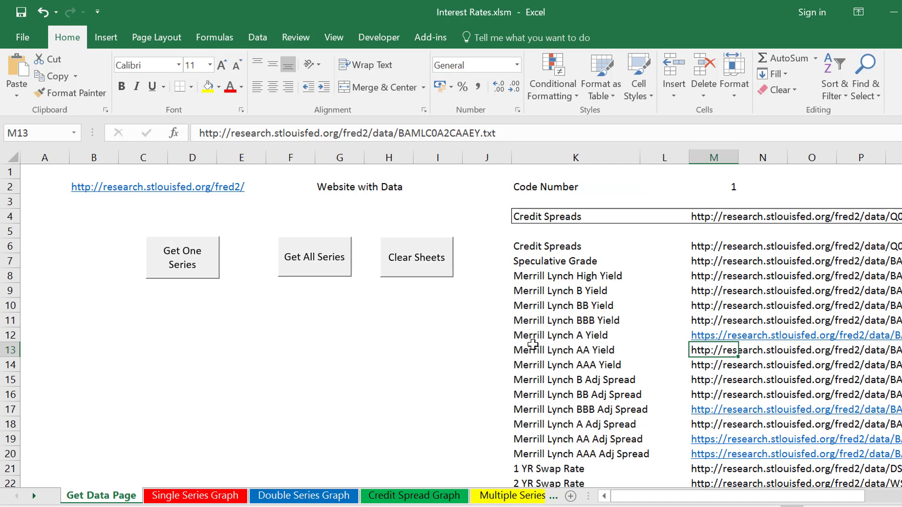
key("Up")
key("Up")
key("Up")
key("Up")
key("Down")
key("Down")
key("Down")
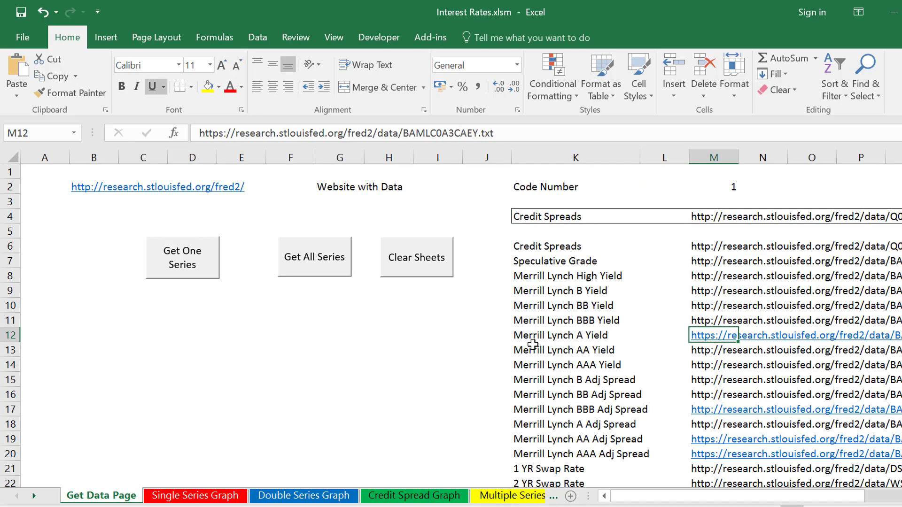
key("Right")
key("Left")
key("Left")
key("Right")
Plot the Merrill Lynch BBB Adj Spread series on the Single Series Graph sheet.
key("ctrl+Page_Down")
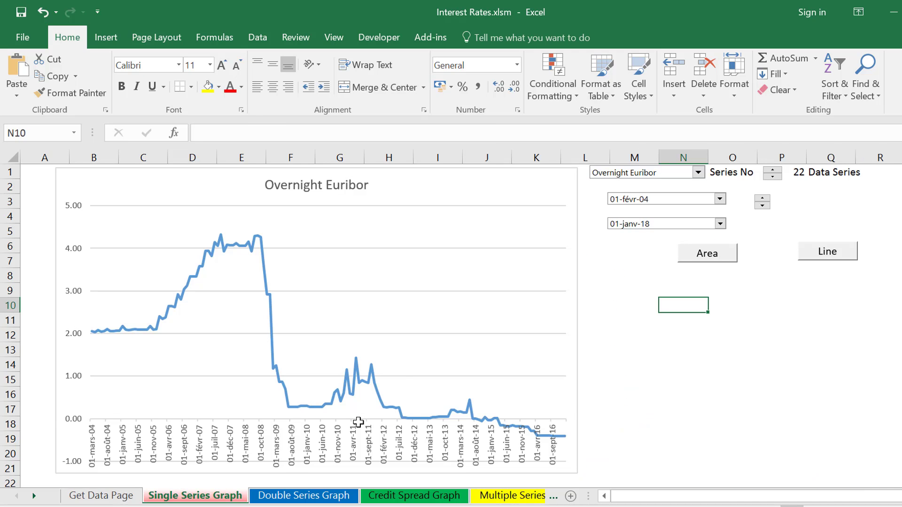
left_click(699, 173)
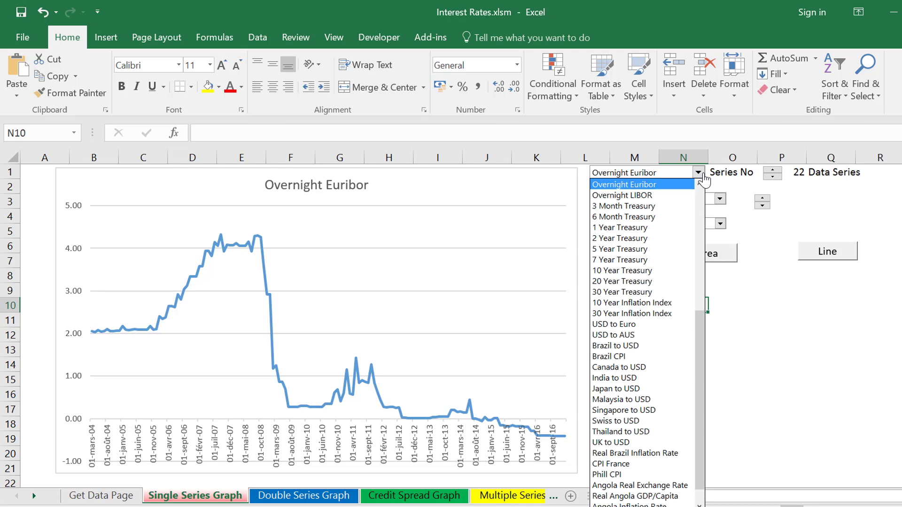
key("Down")
key("Down")
key("Down")
key("Down")
key("Down")
key("Down")
key("Down")
key("Down")
key("Down")
key("Down")
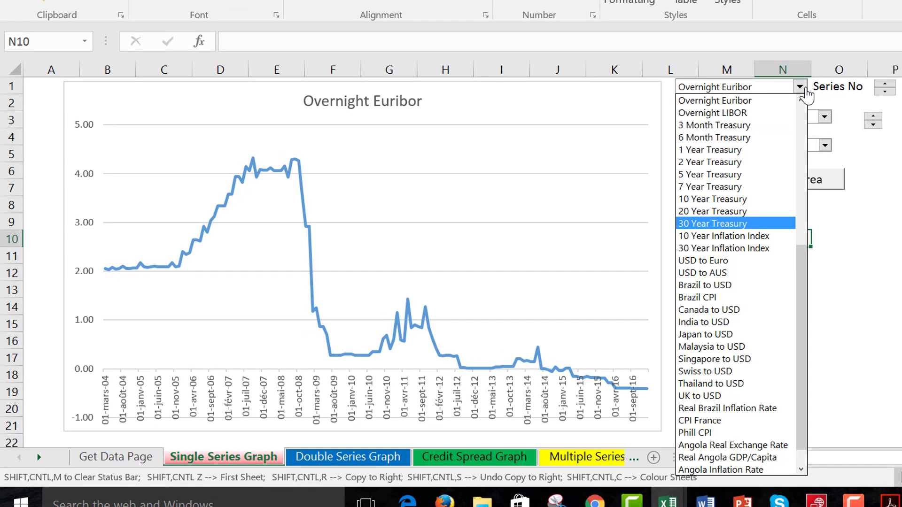
key("Up")
key("Up")
key("Up")
key("Up")
key("Up")
key("Up")
key("Up")
key("Up")
key("Up")
key("Up")
key("Up")
key("Up")
key("Up")
key("Up")
key("Up")
key("Up")
key("Up")
key("Up")
key("Up")
key("Up")
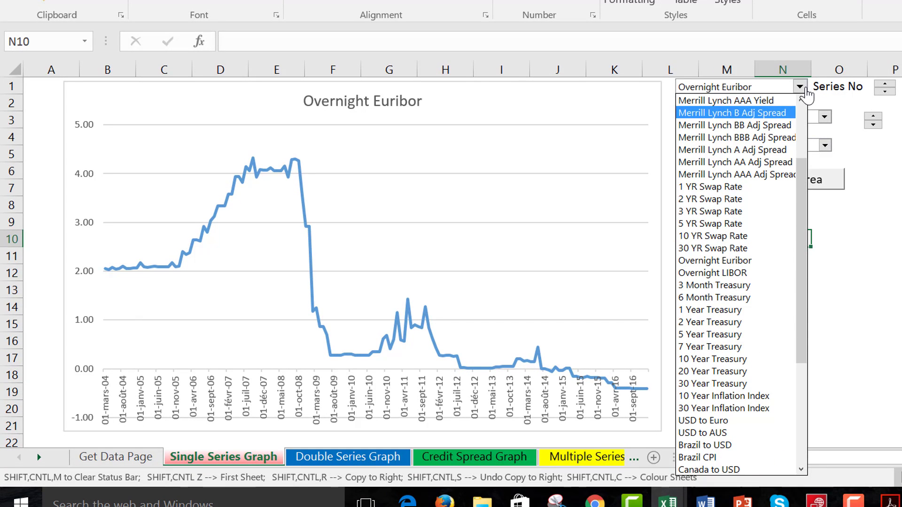
key("Up")
key("Up")
key("Down")
key("Down")
key("Down")
key("Down")
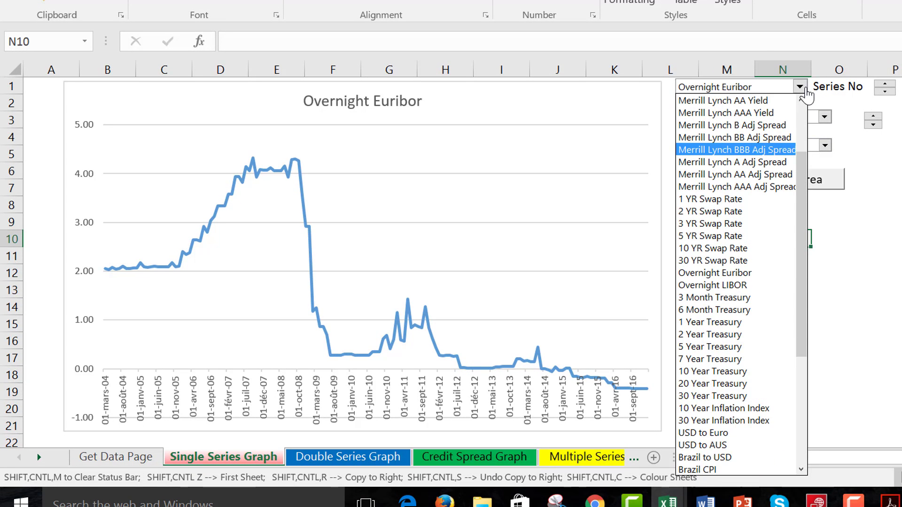
key("Return")
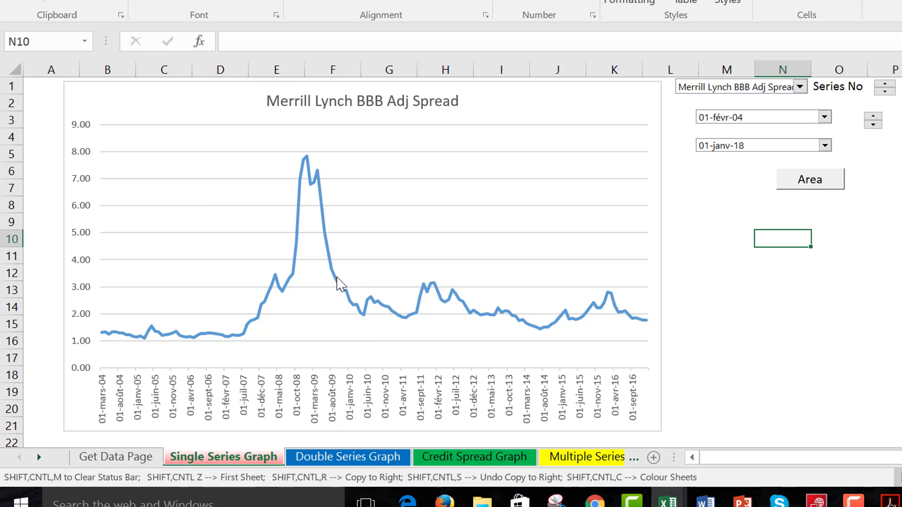
Set the start date of the single series graph to 01-déc-82.
left_click(825, 117)
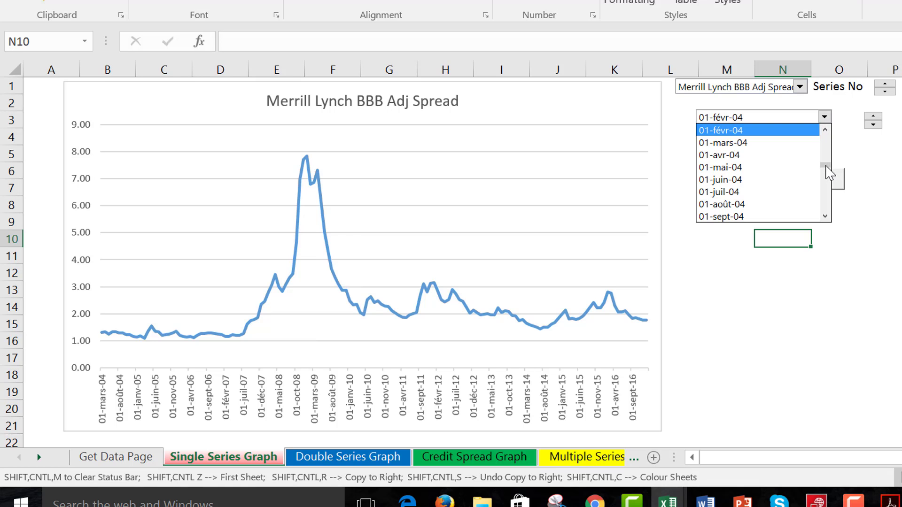
left_click_drag(826, 167, 824, 143)
left_click(770, 148)
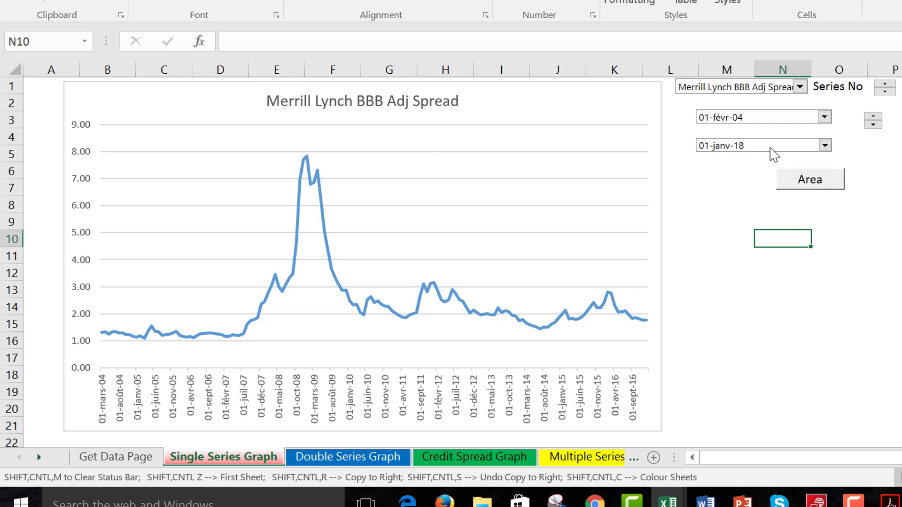
left_click(793, 287)
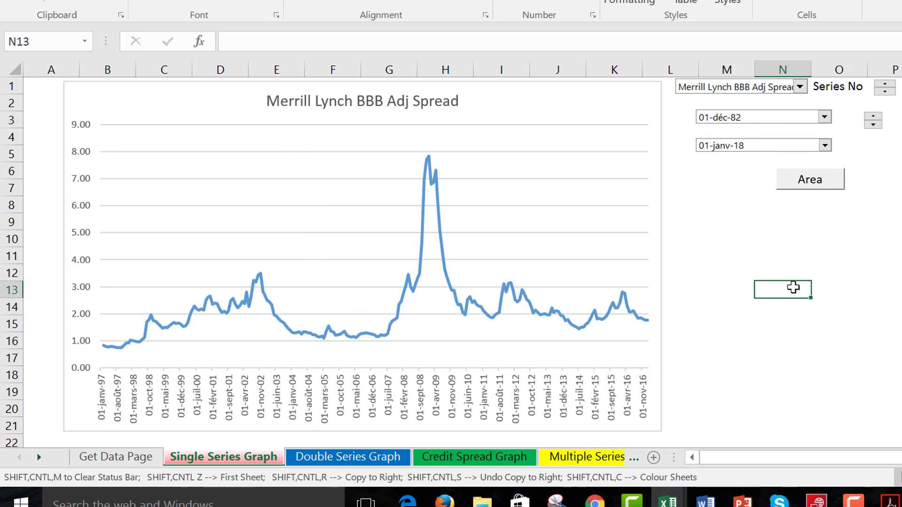
On the Double Series Graph sheet, compare Merrill Lynch AAA Adj Spread as first series with Merrill Lynch B Adj Spread as second.
key("ctrl+Page_Down")
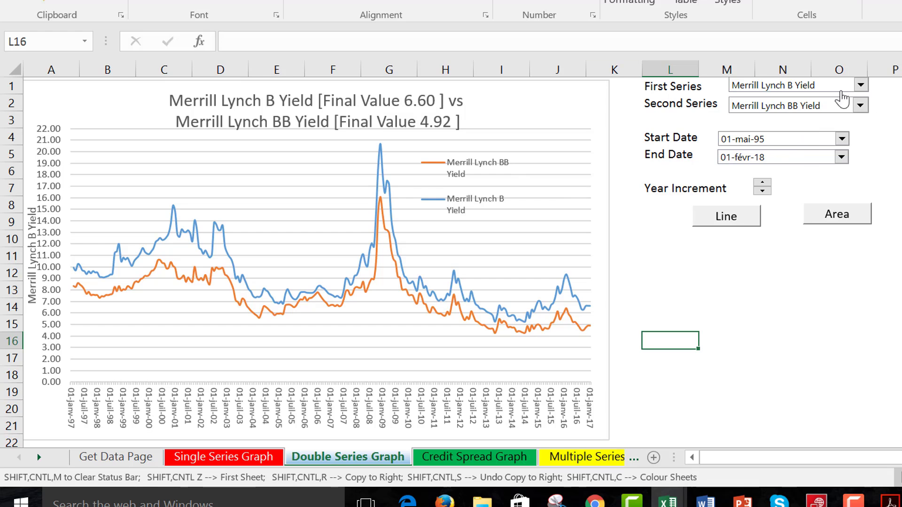
left_click(862, 86)
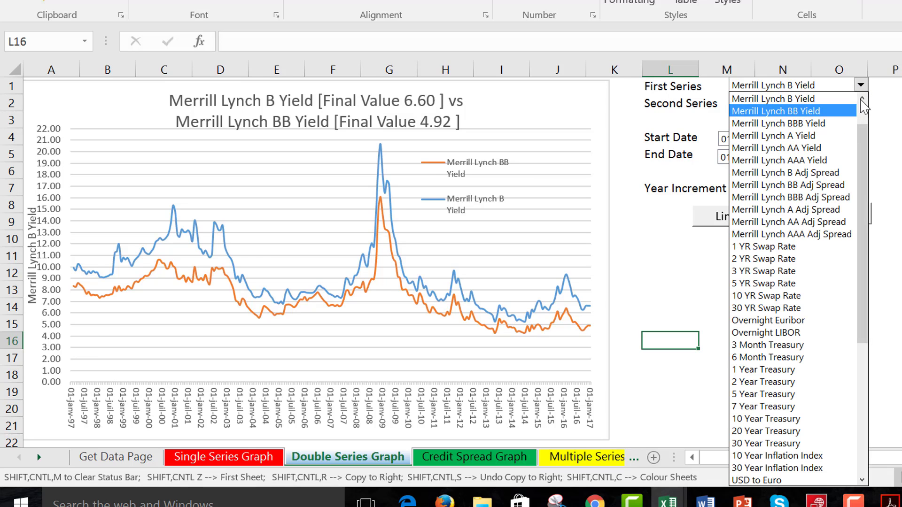
left_click(863, 99)
left_click(863, 99)
left_click(863, 99)
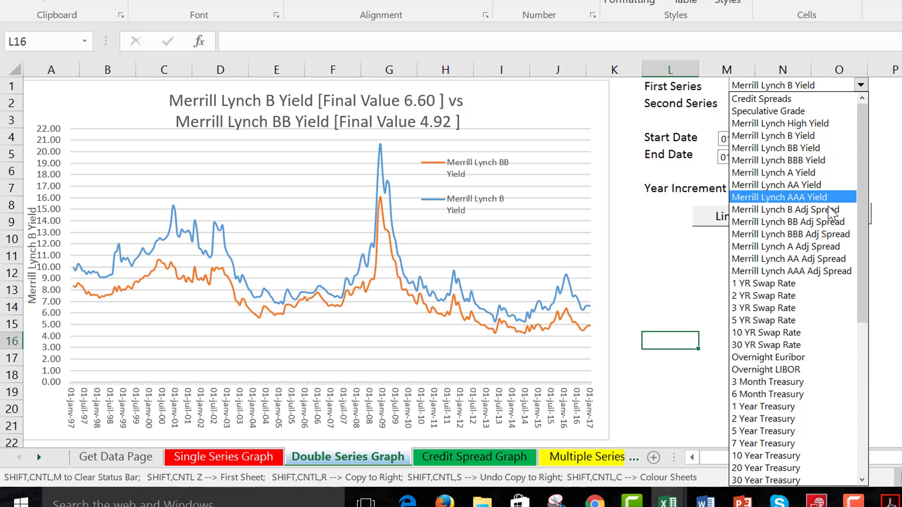
left_click(825, 271)
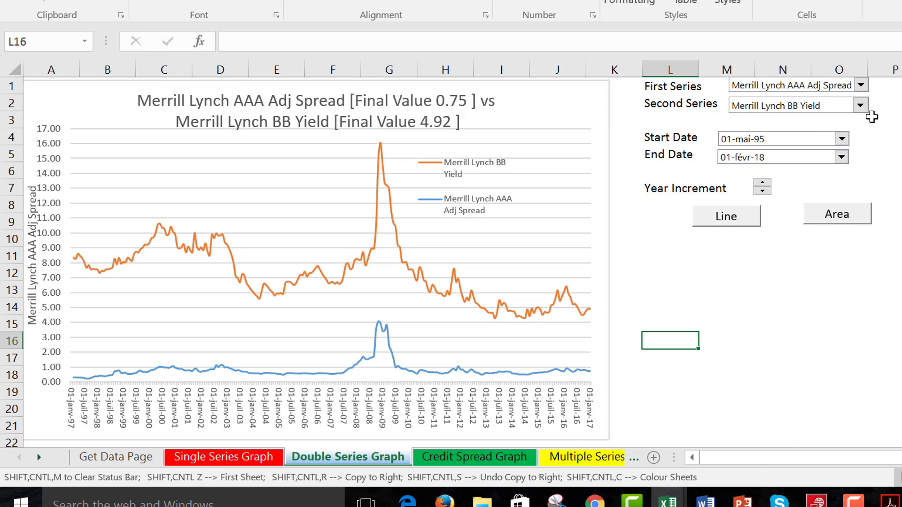
left_click(861, 107)
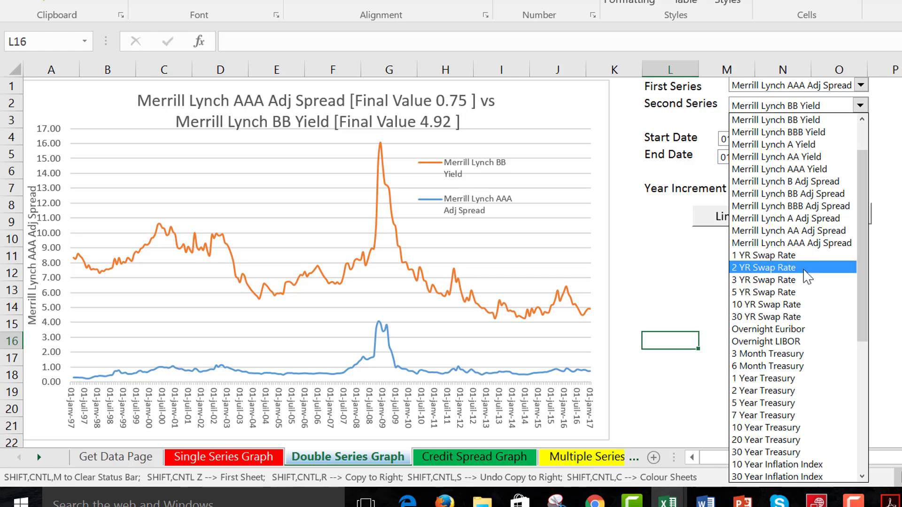
left_click(809, 182)
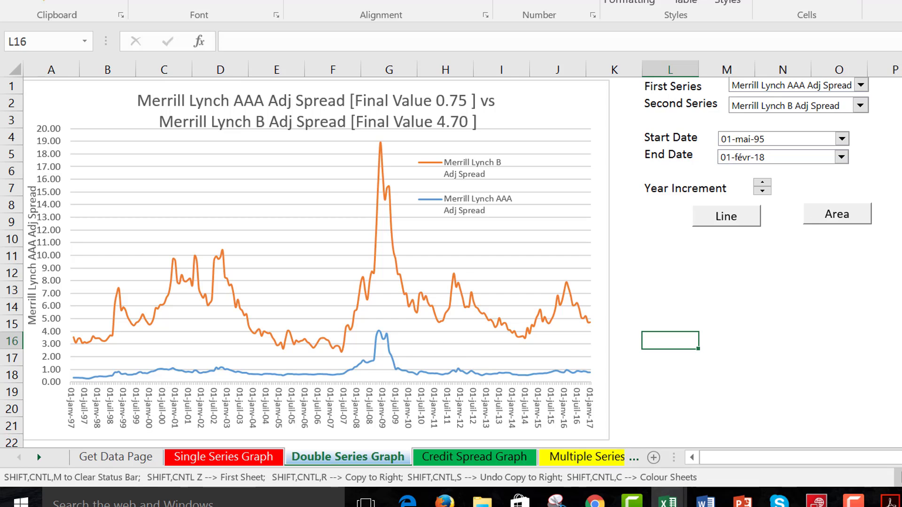
Move the double series graph's start date in yearly increments to 01-mai-12.
left_click(762, 192)
left_click(763, 192)
left_click(762, 182)
left_click(762, 183)
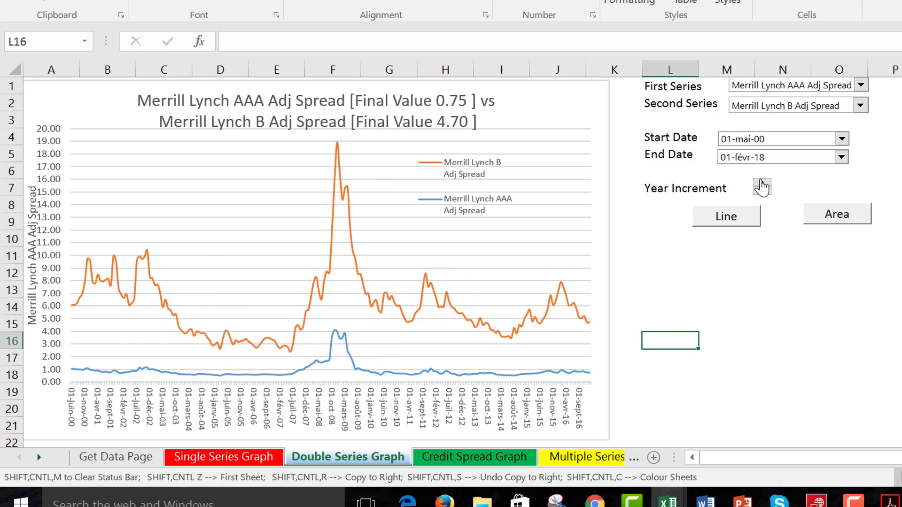
left_click(762, 183)
left_click(762, 183)
left_click(762, 182)
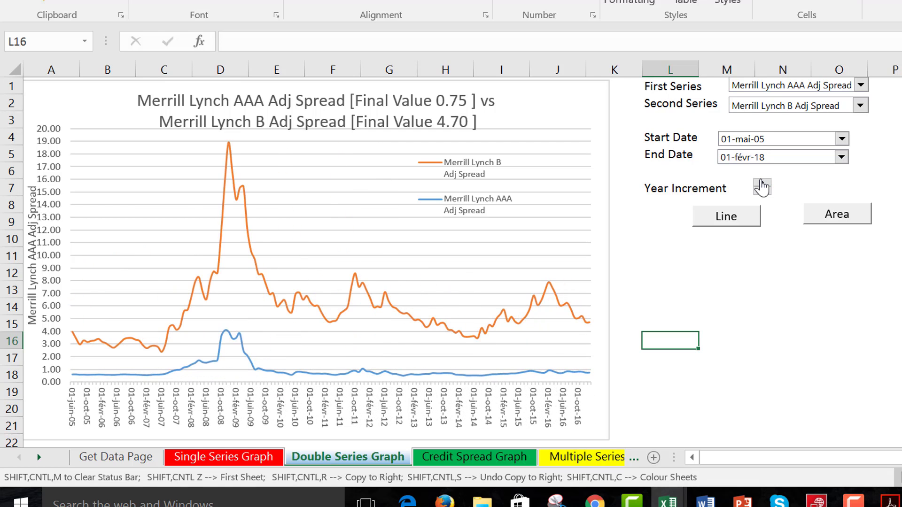
left_click(763, 182)
left_click(762, 183)
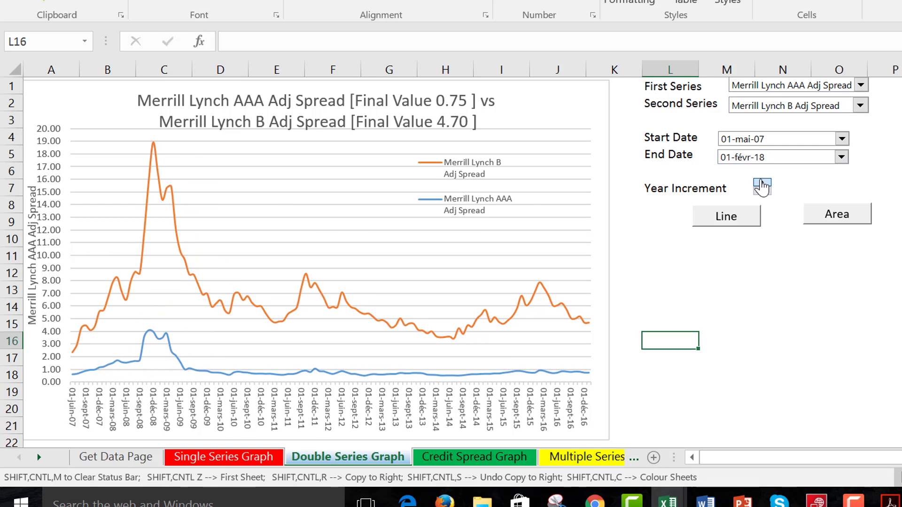
left_click(762, 183)
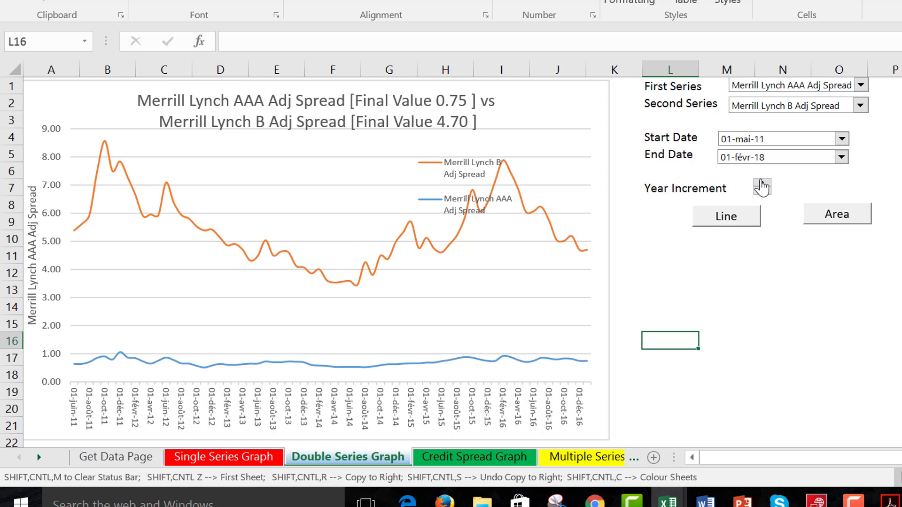
left_click(762, 182)
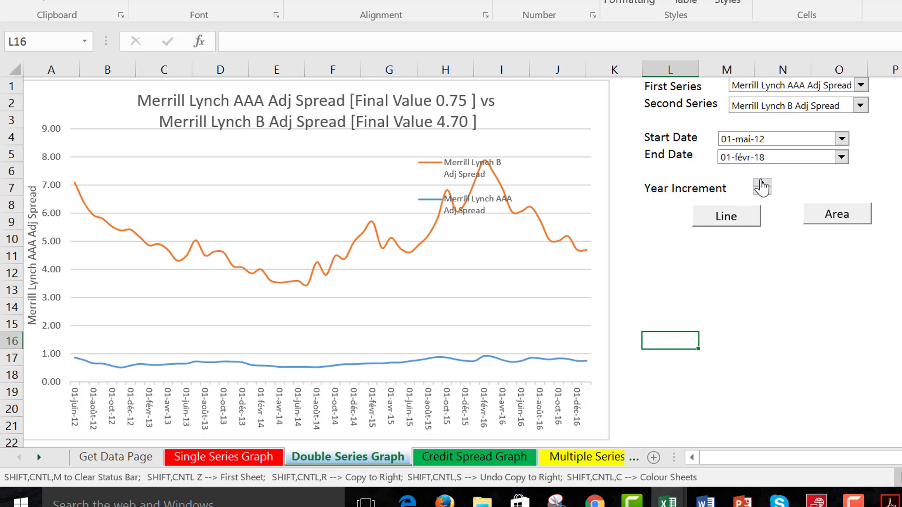
left_click(782, 301)
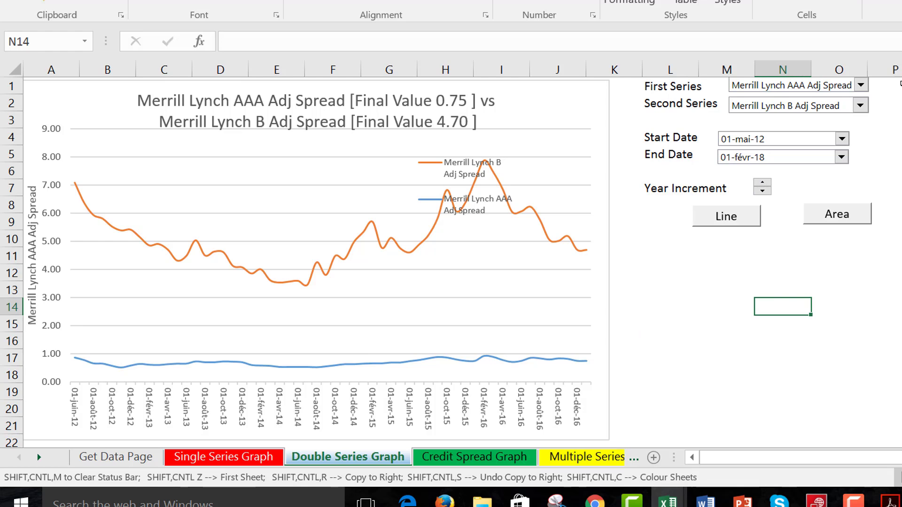
Change the first series to Merrill Lynch BBB Adj Spread and the second series to 3 YR Swap Rate.
left_click(861, 86)
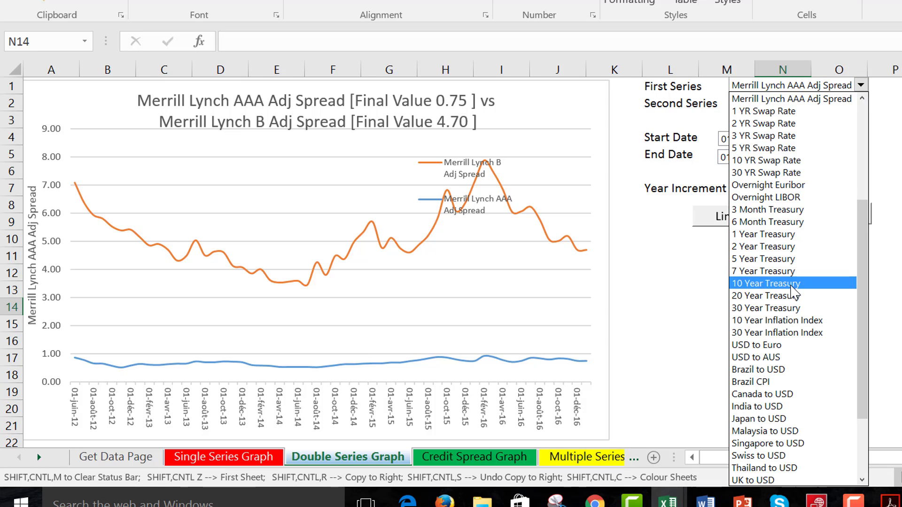
left_click(862, 105)
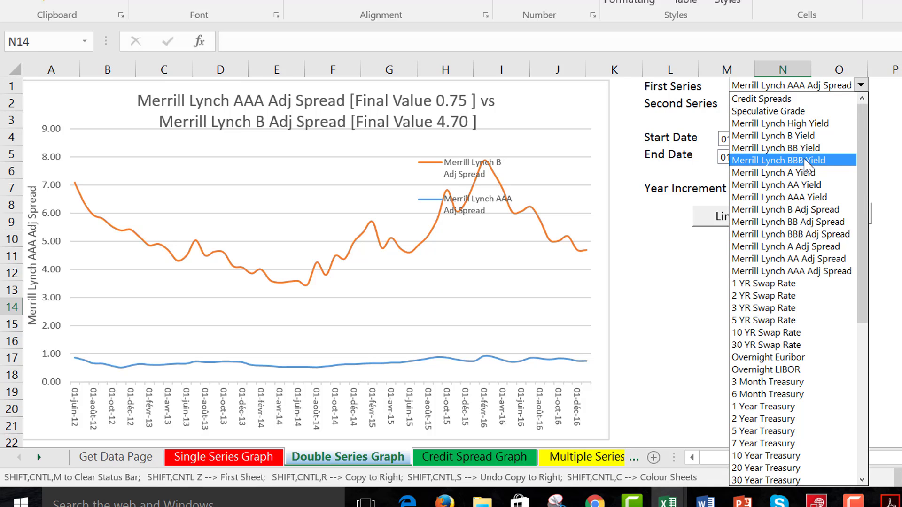
left_click(793, 234)
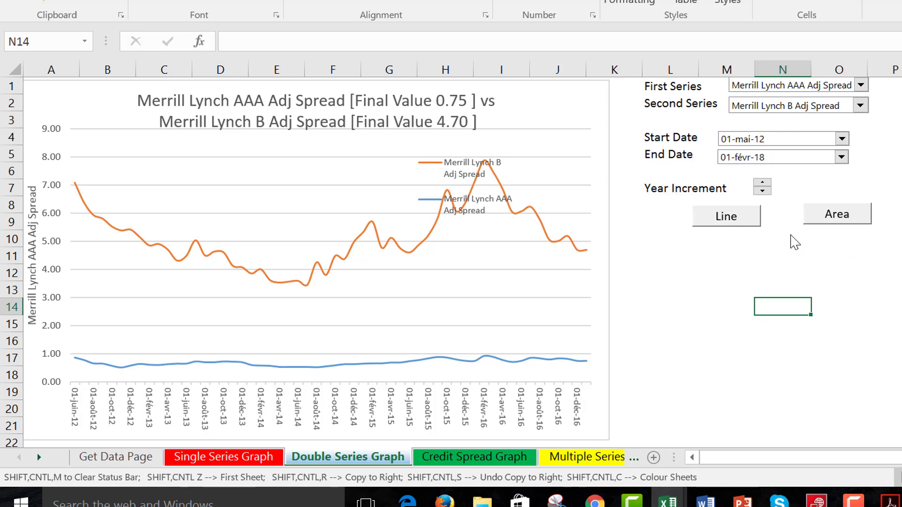
left_click(860, 105)
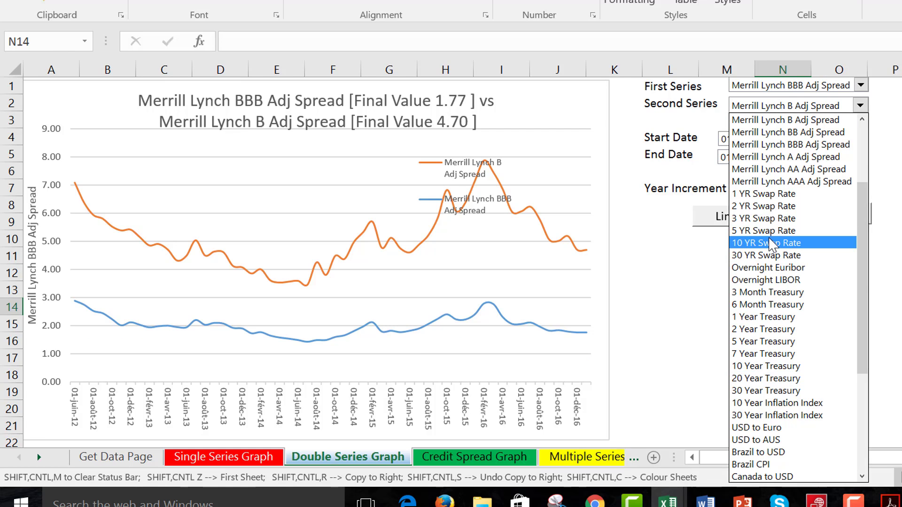
left_click(765, 220)
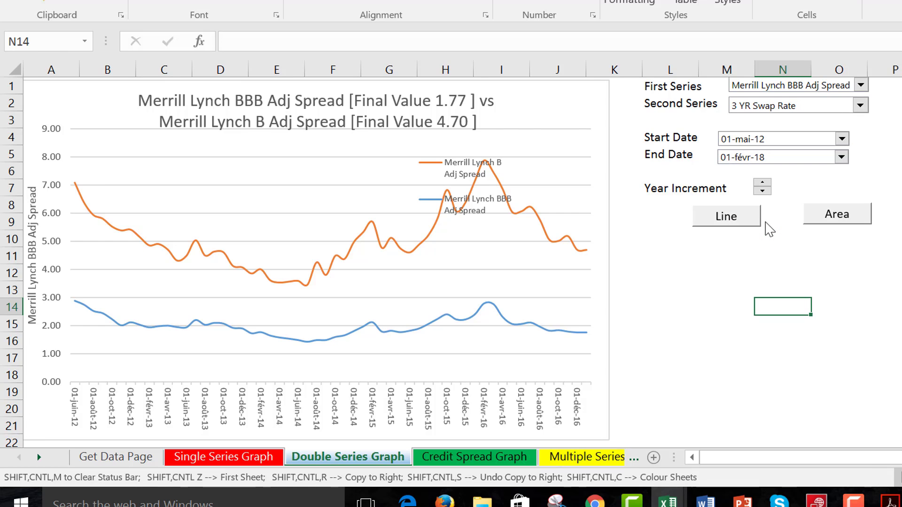
Display the double series graph as an area chart and leave the chart deselected.
left_click(824, 218)
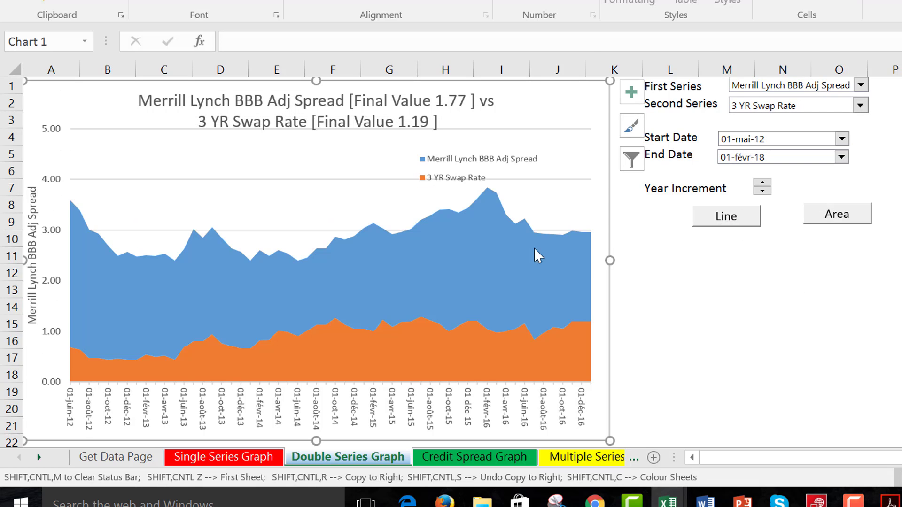
left_click(569, 270)
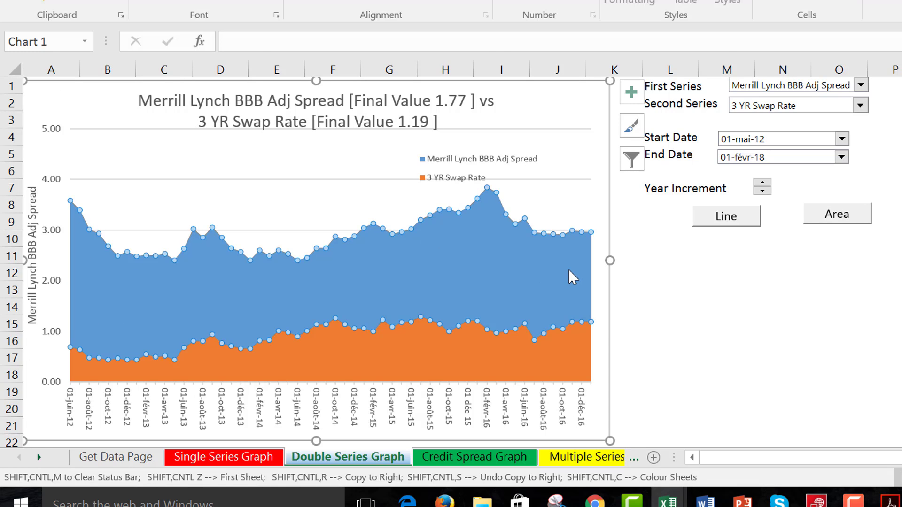
left_click(680, 276)
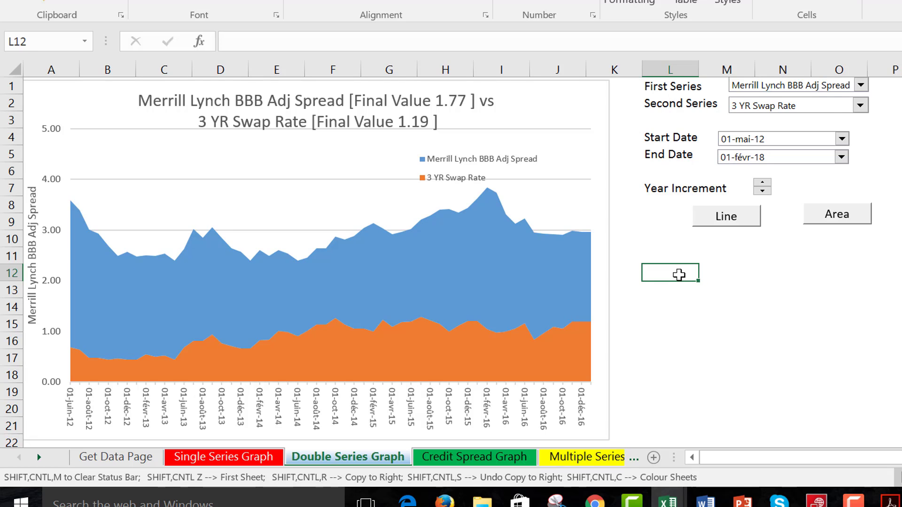
On the Credit Spread Graph sheet, set the start date of the Merrill Lynch spread chart to 01-août-11.
left_click(478, 459)
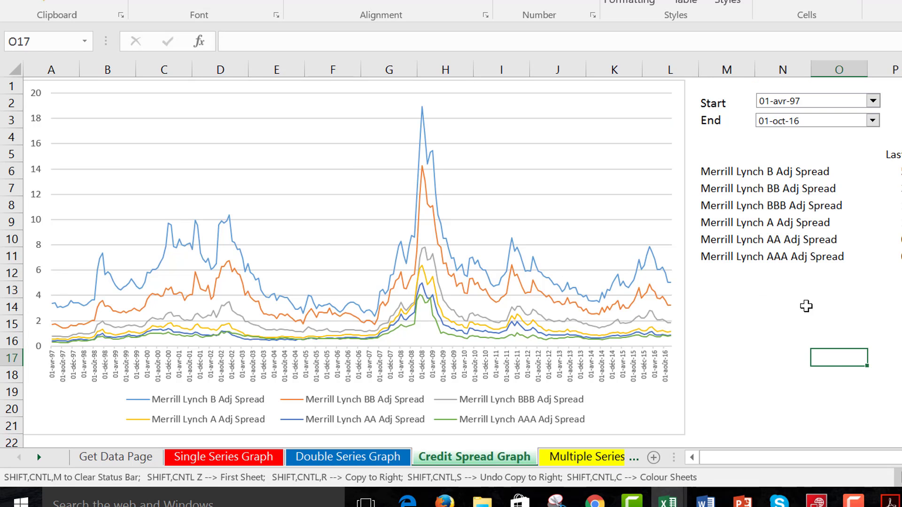
left_click(774, 324)
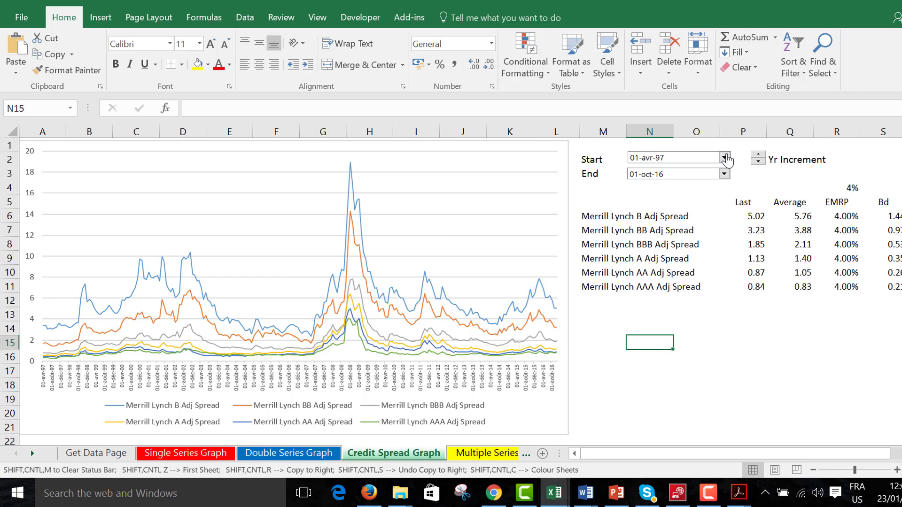
left_click(726, 158)
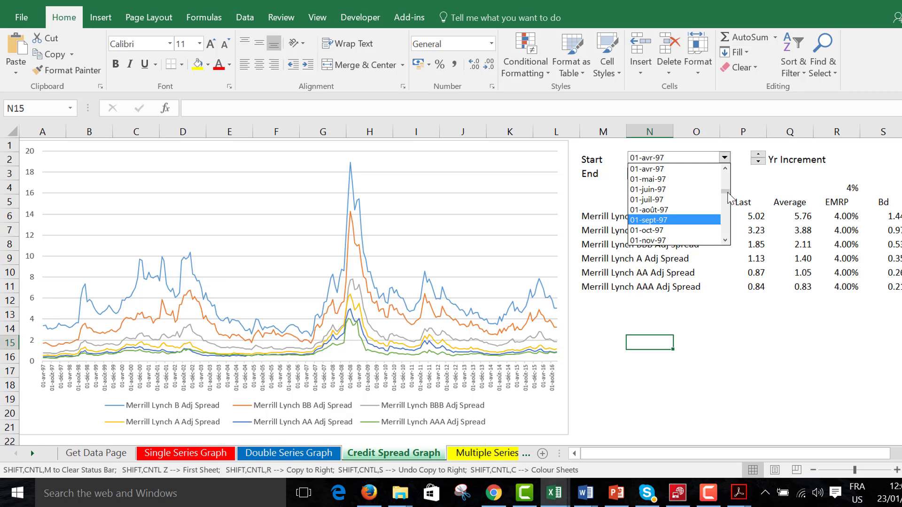
mouse_move(727, 196)
left_mouse_down()
mouse_move(729, 212)
mouse_move(726, 205)
left_mouse_up()
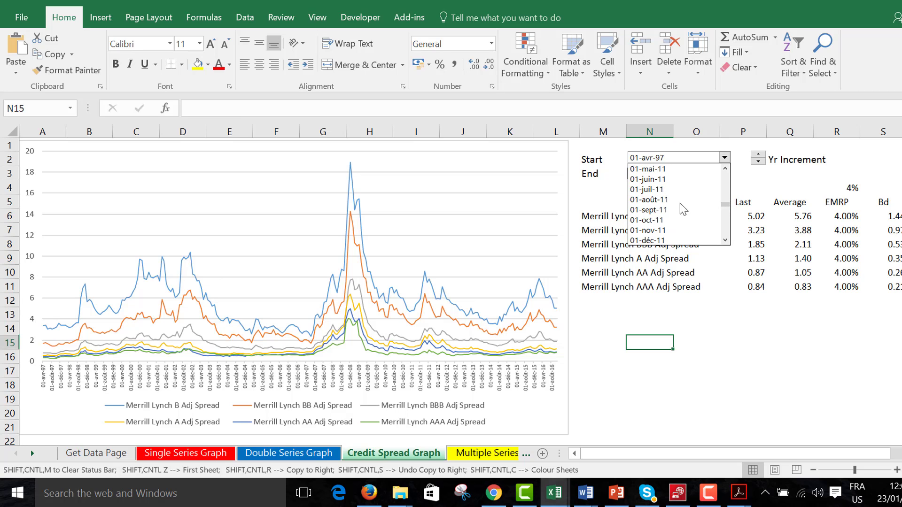
left_click(645, 200)
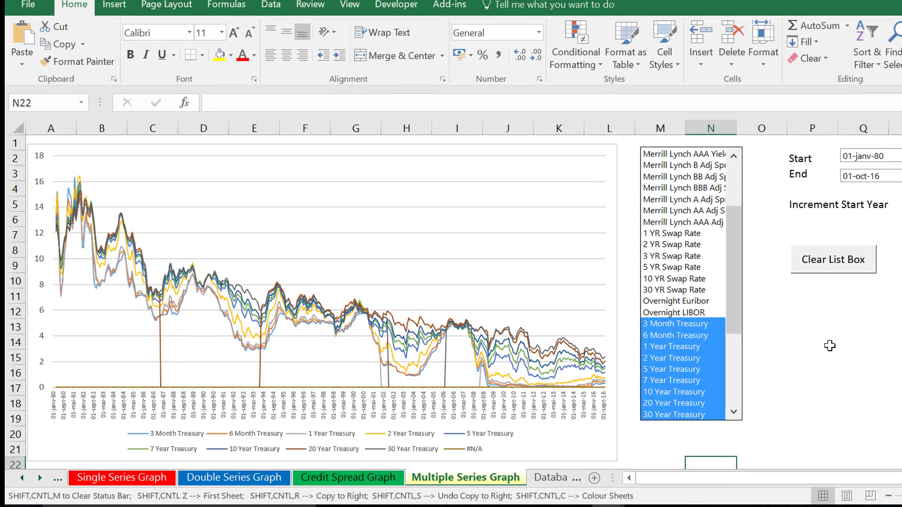
On the Multiple Series Graph sheet, remove the 3 Month and 6 Month Treasury series, then clear all remaining selected series.
left_click(829, 346)
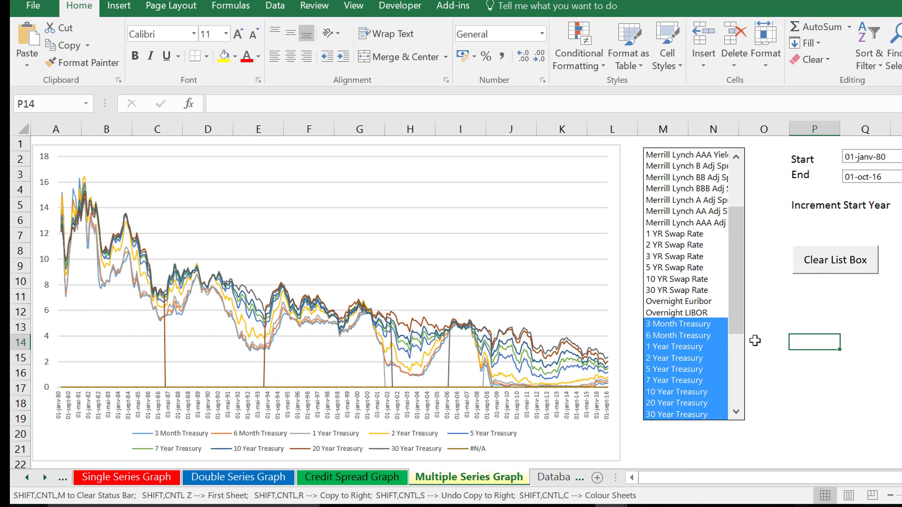
left_click(688, 324)
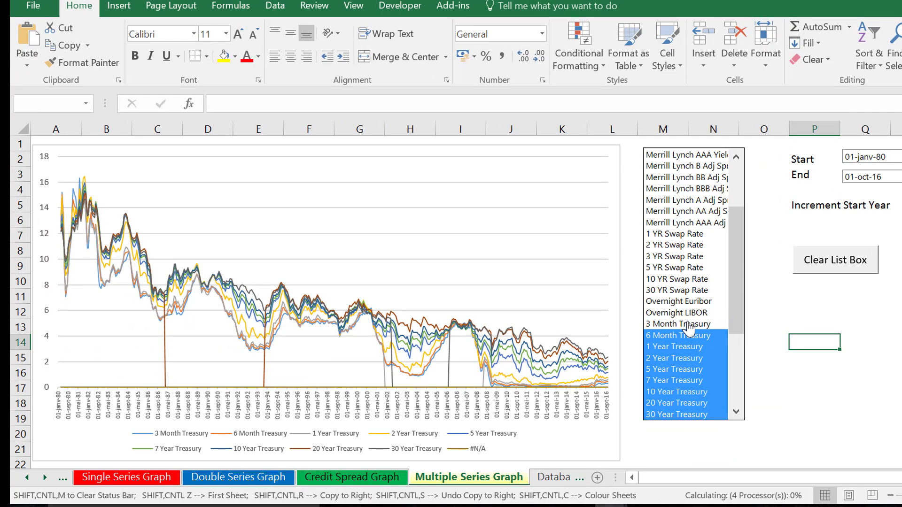
left_click(690, 335)
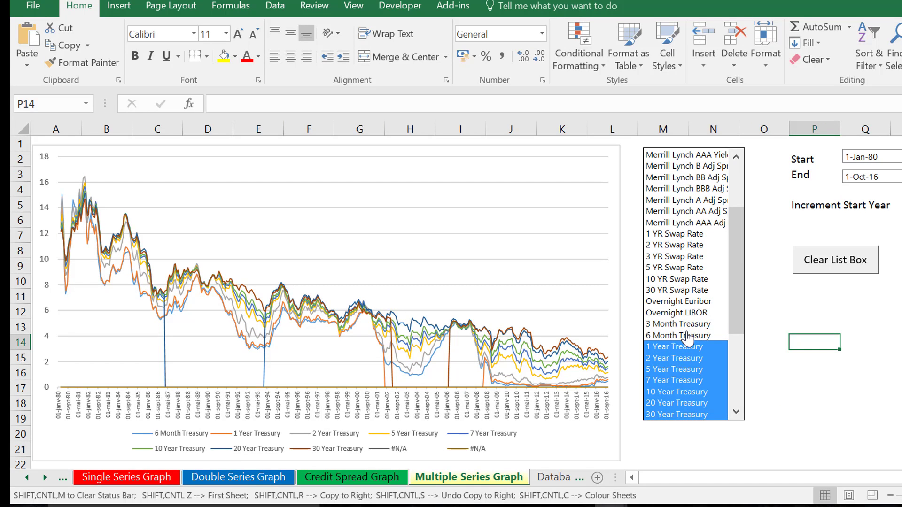
left_click(836, 263)
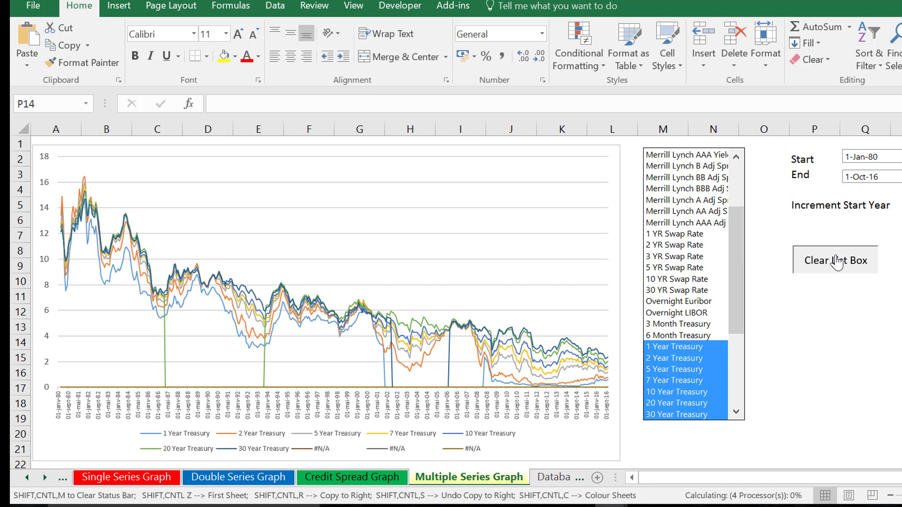
Plot the Merrill Lynch AA, BBB and B Adj Spread series together, with the start date stepped to 01-déc-05.
left_click(687, 212)
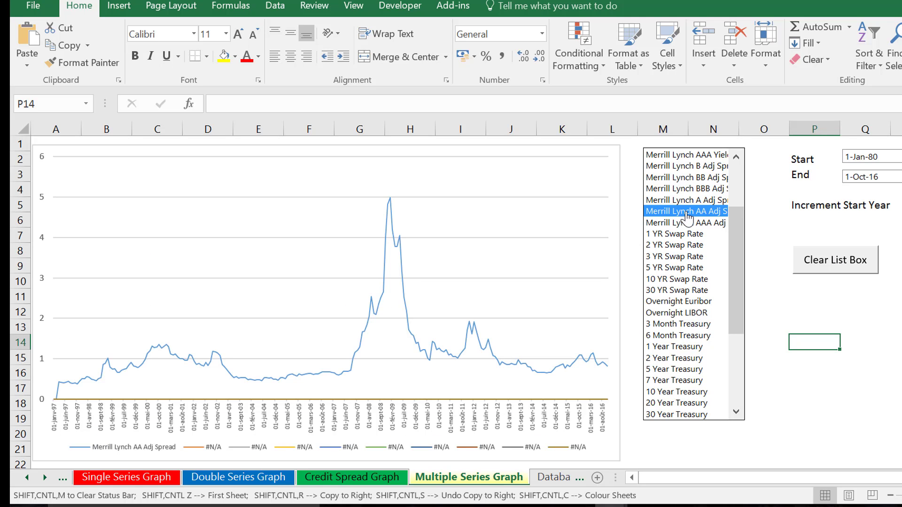
left_click(694, 190)
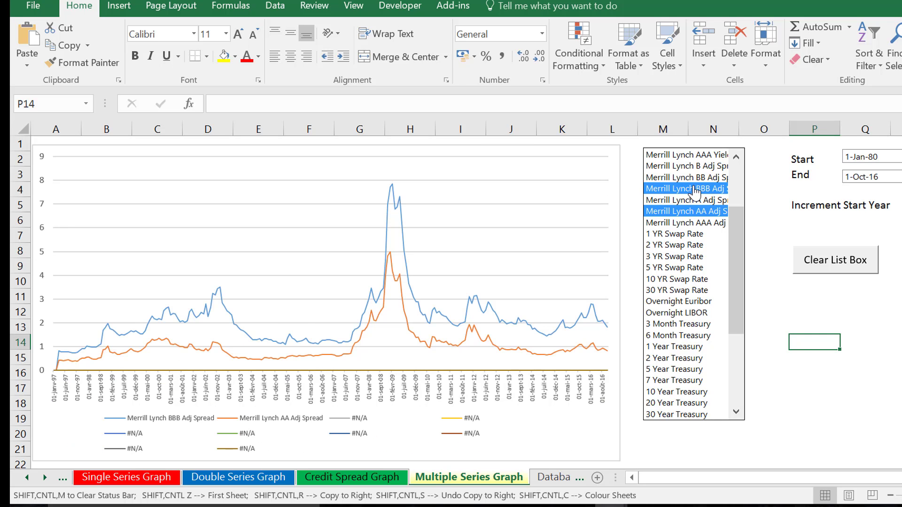
left_click(698, 167)
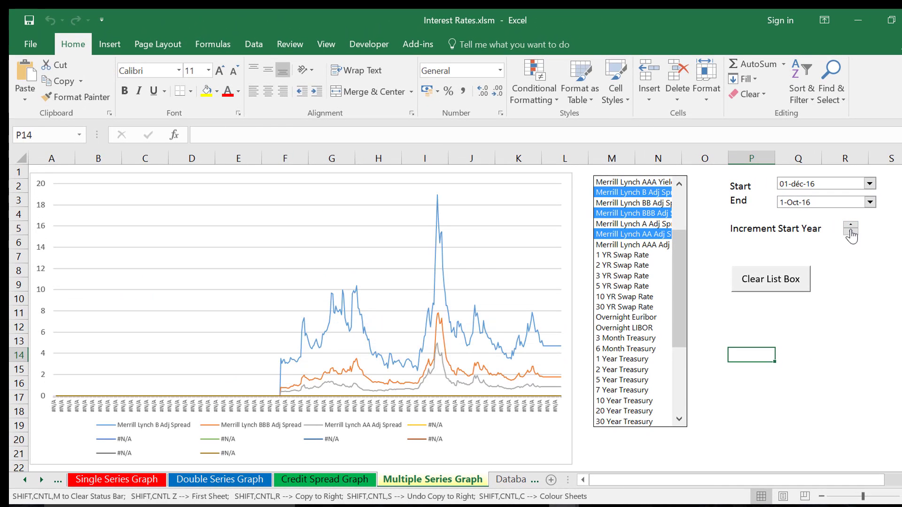
left_click(850, 233)
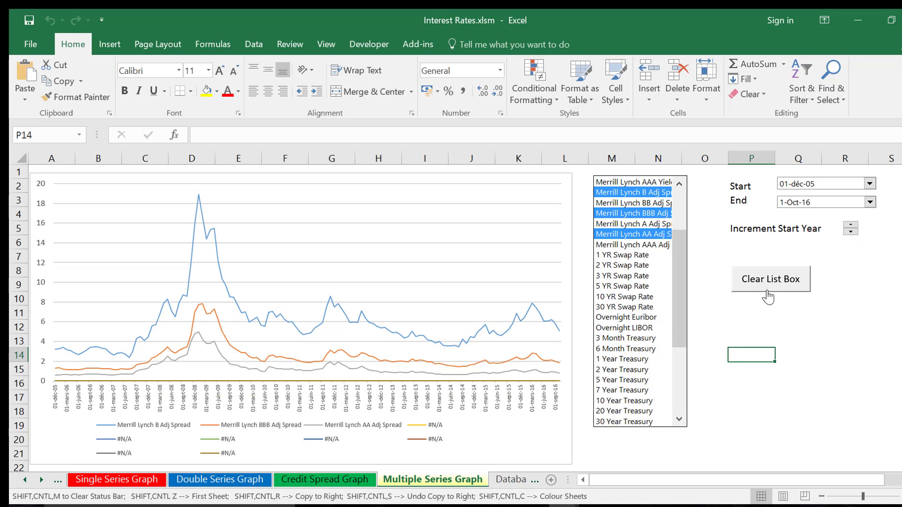
Replace the plotted spread series with the 2 Year Treasury and 3 Month Treasury series.
left_click(617, 278)
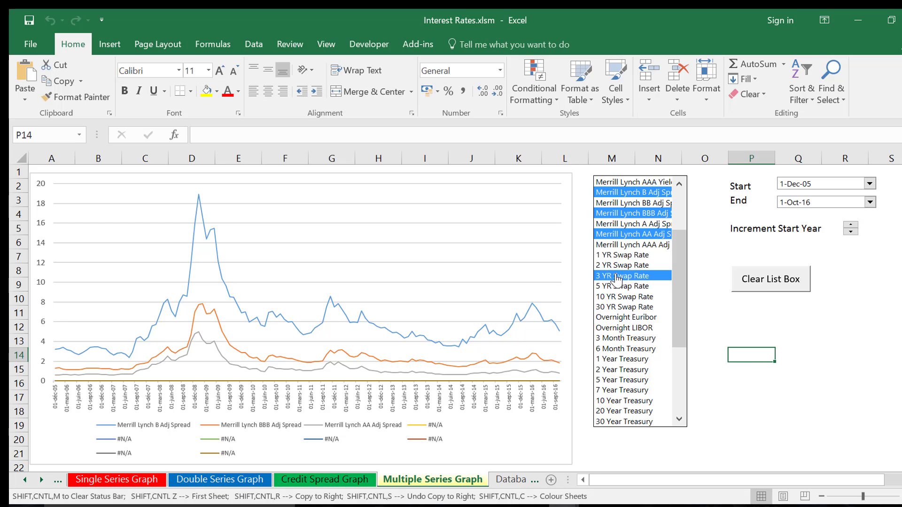
left_click(758, 291)
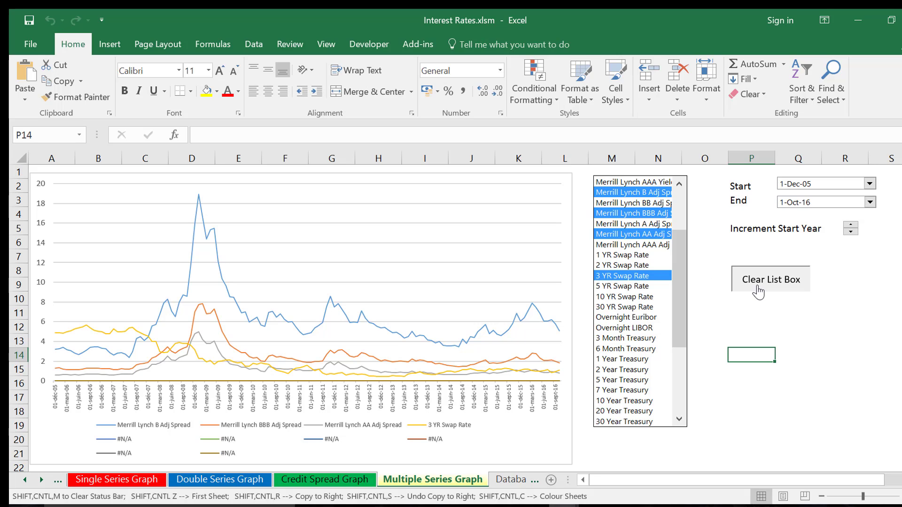
left_click(641, 370)
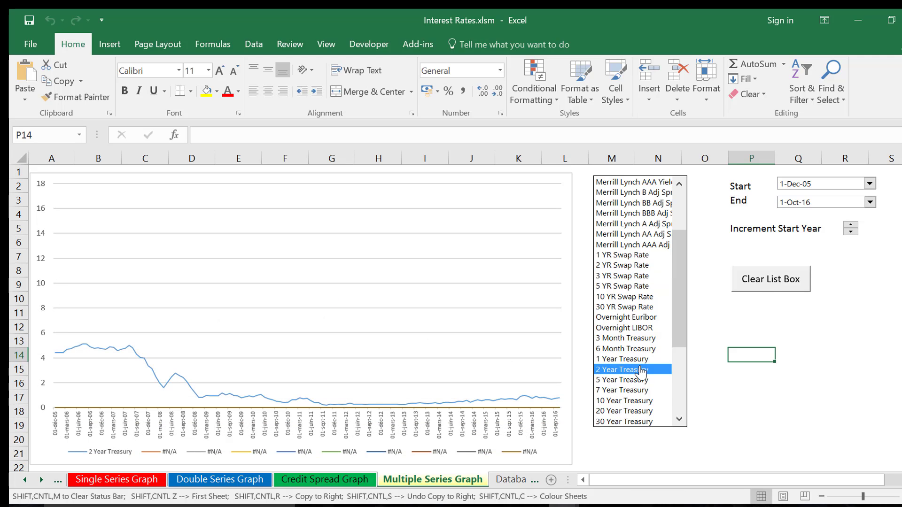
left_click(634, 338)
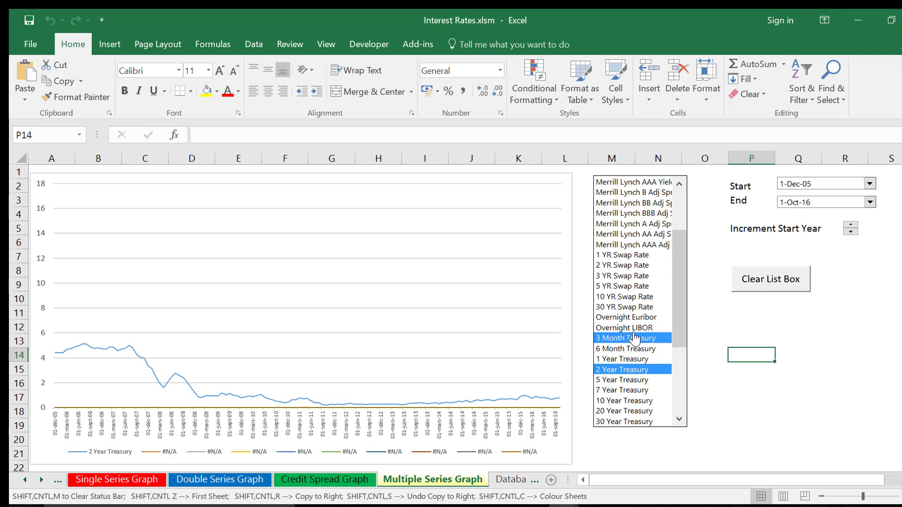
Set the multiple series chart's start date to 01-janv-80 and add the 30 Year Treasury series.
left_click(869, 184)
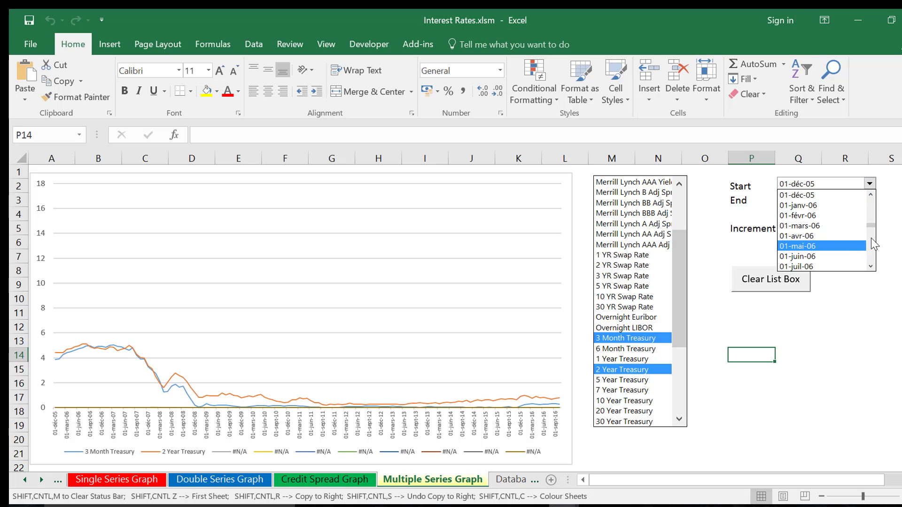
left_click_drag(871, 226, 867, 208)
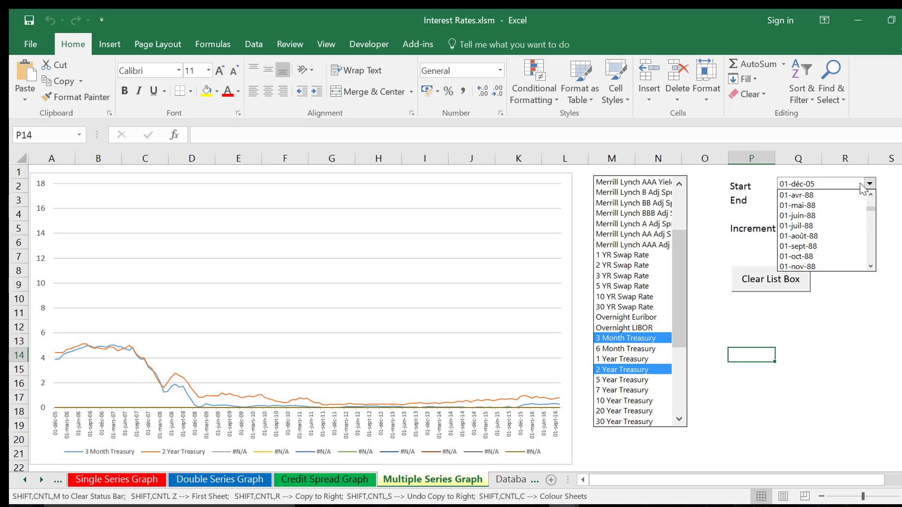
left_click(818, 196)
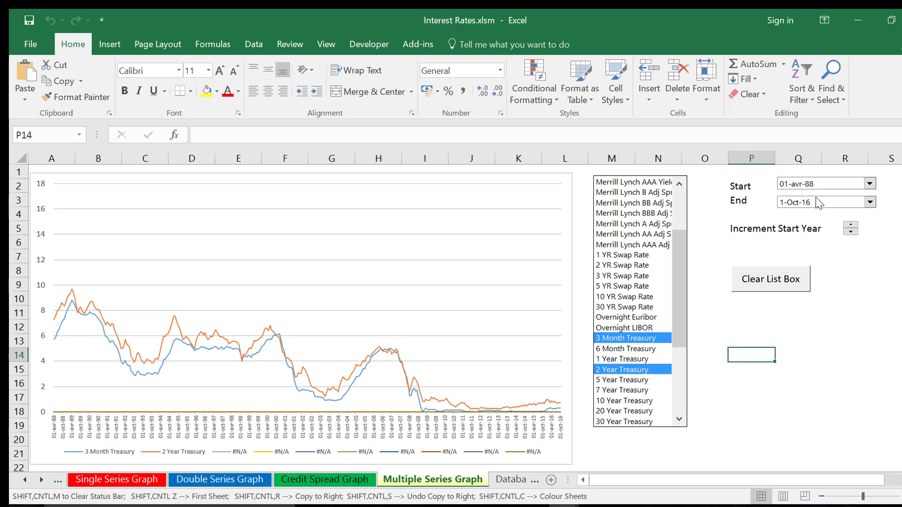
left_click(870, 185)
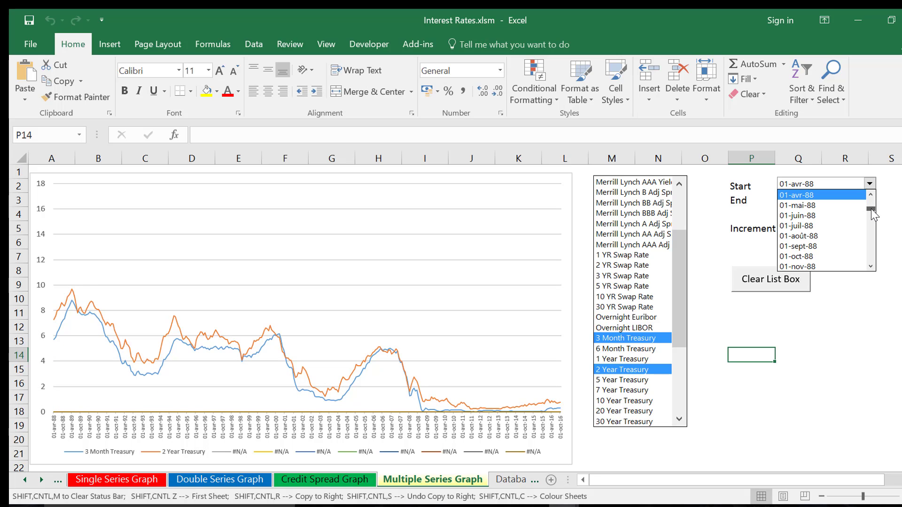
left_click(815, 191)
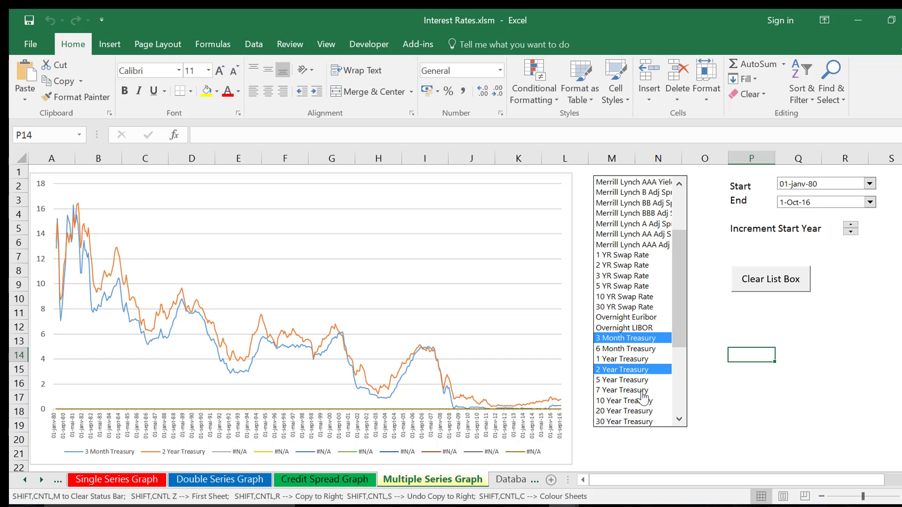
left_click(620, 422)
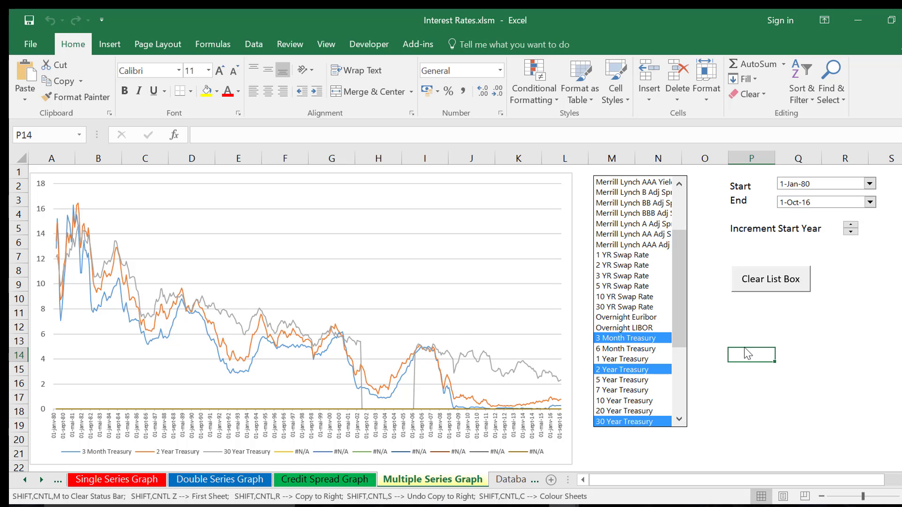
Return to the Credit Spread Graph sheet and close Interest Rates.xlsm without saving the changes.
key("ctrl+Page_Up")
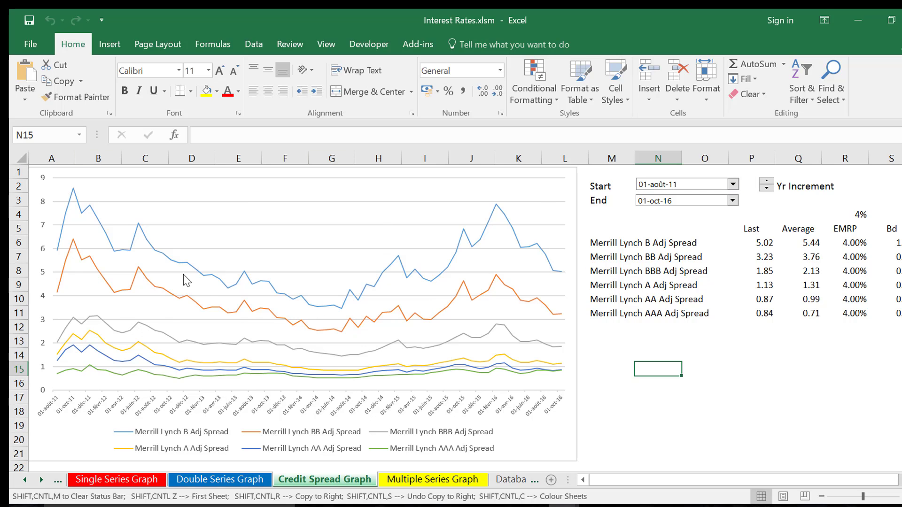
left_click(761, 363)
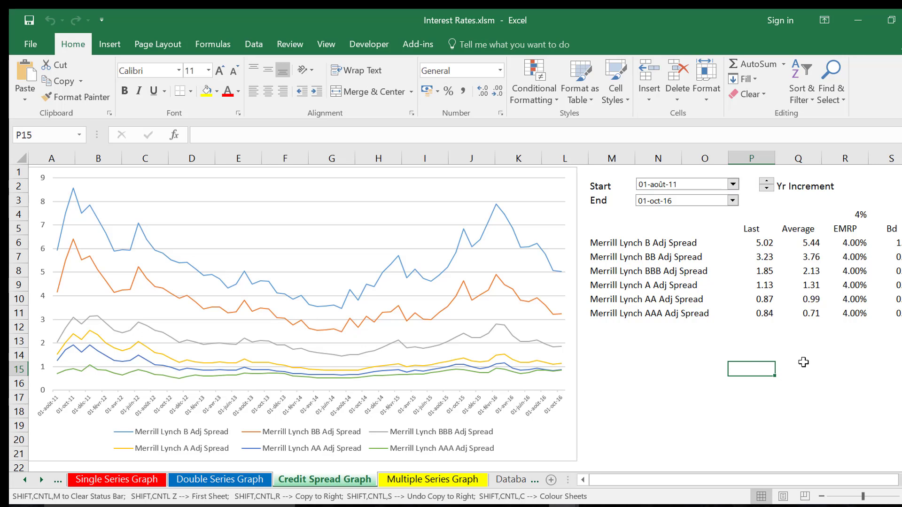
left_click(630, 385)
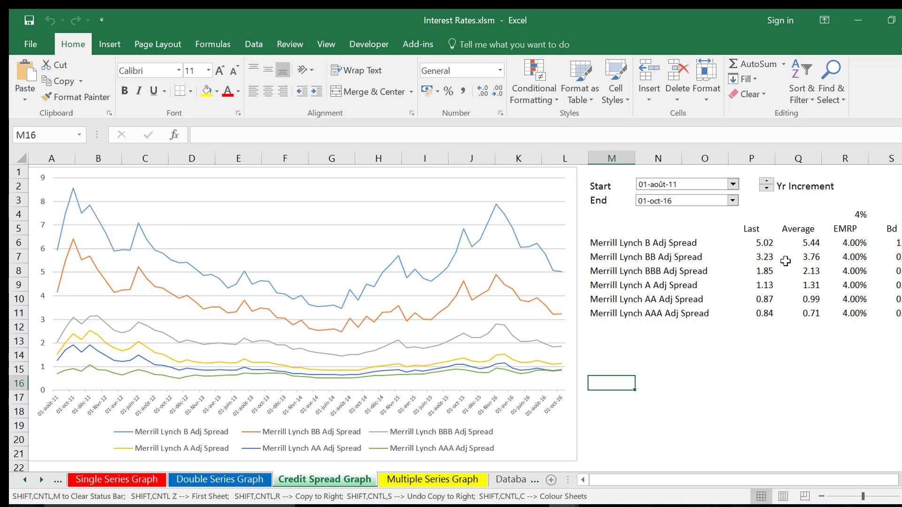
left_click(901, 20)
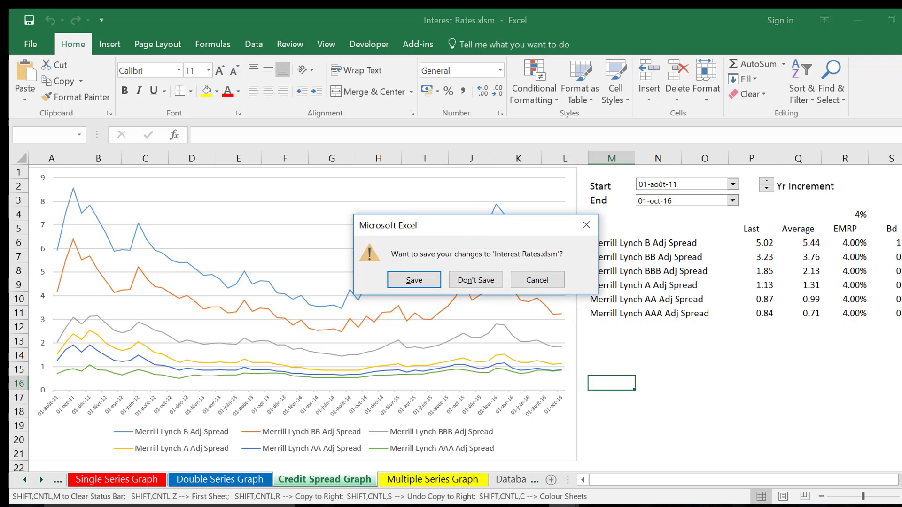
left_click(476, 280)
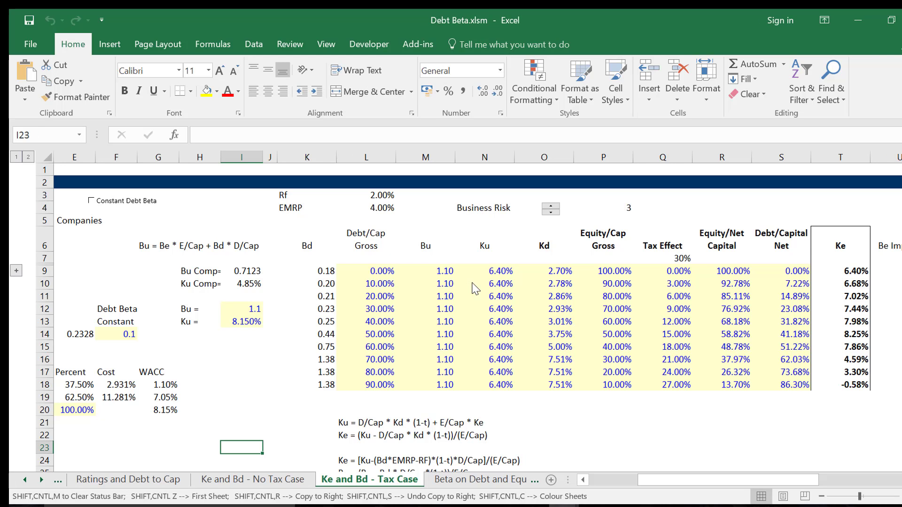
In Debt Beta.xlsm, go back through the Ke and Bd and ratings sheets to the Data on Credit Spreads sheet.
key("ctrl+Page_Up")
key("ctrl+Page_Up")
key("ctrl+Page_Up")
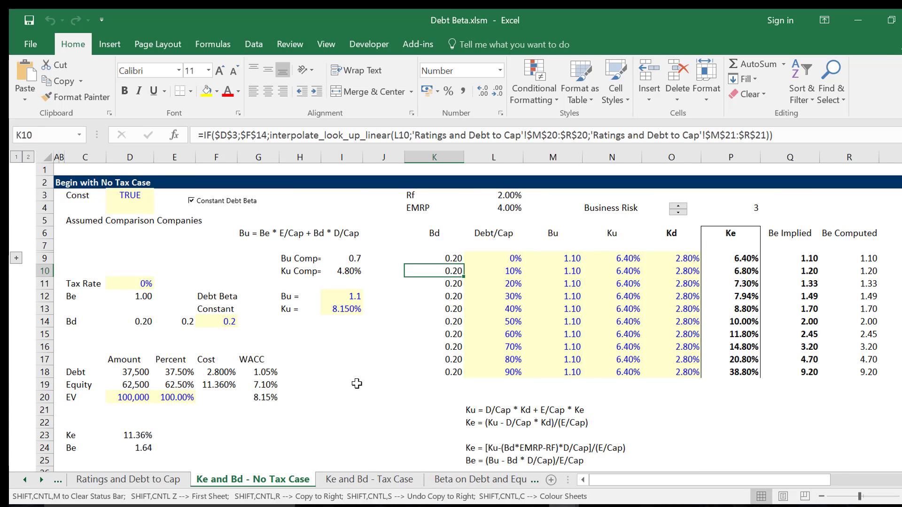
key("ctrl+Page_Down")
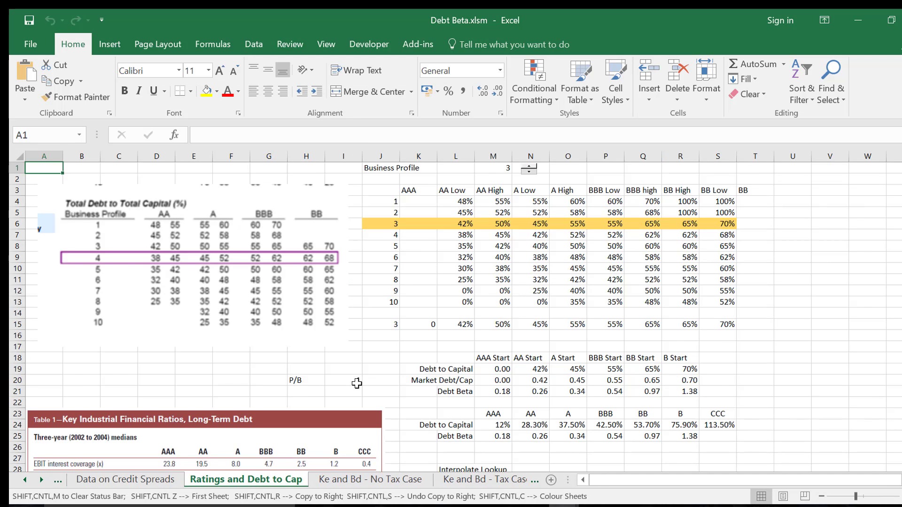
key("ctrl+Page_Up")
key("Left")
key("Down")
Examine the Last, Average, EMRP and Bd values in the Merrill Lynch B Adj Spread row.
key("Down")
key("Down")
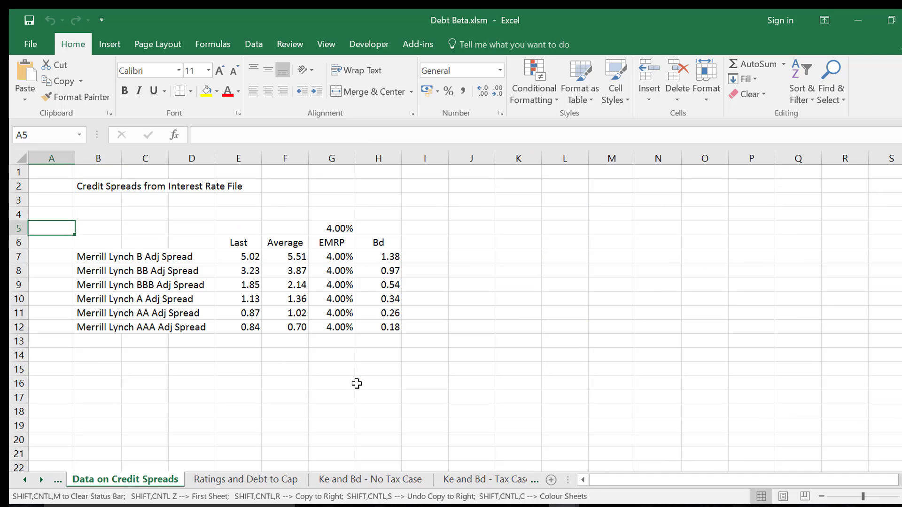
key("Down")
key("Down")
key("Right")
key("Right")
key("Right")
key("Right")
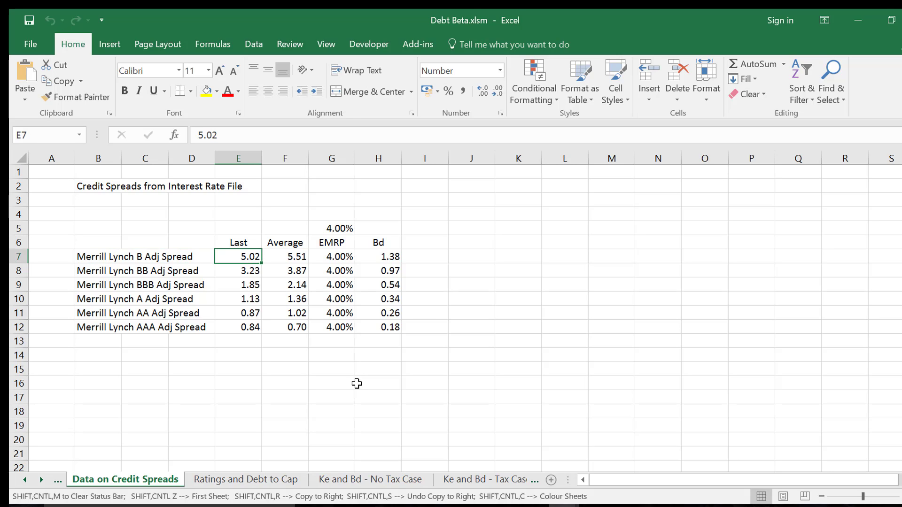
key("Right")
key("Right")
key("Right")
key("Left")
key("Left")
key("Left")
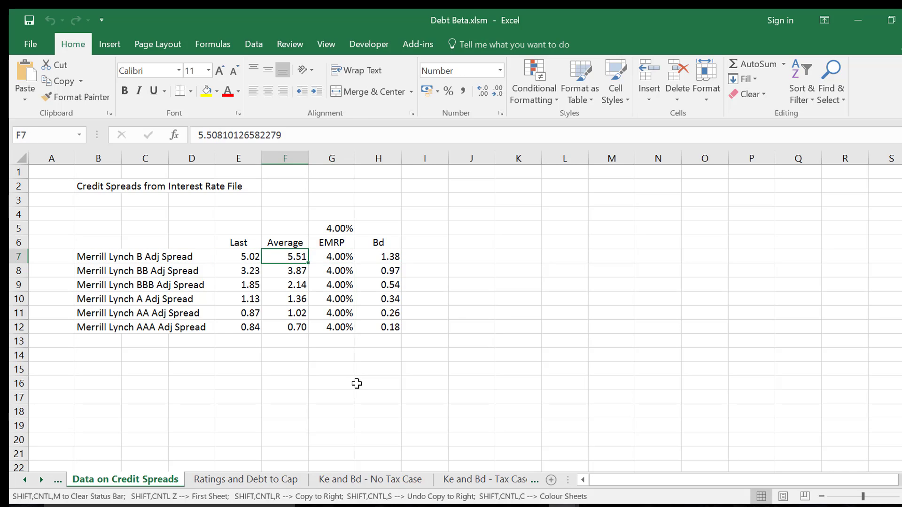
Compare the latest spreads down the rating rows and inspect the EMRP formula in the Merrill Lynch BB row.
key("Down")
key("Down")
key("Down")
key("Down")
key("Down")
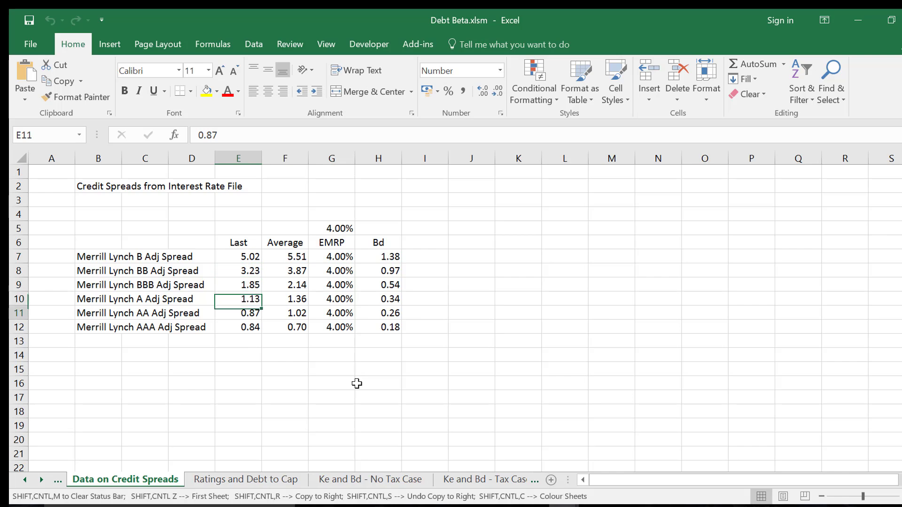
key("Up")
key("Up")
key("Up")
Inspect the Bd formulas for each rating down to the Merrill Lynch AAA Adj Spread row.
key("Up")
key("Right")
key("Right")
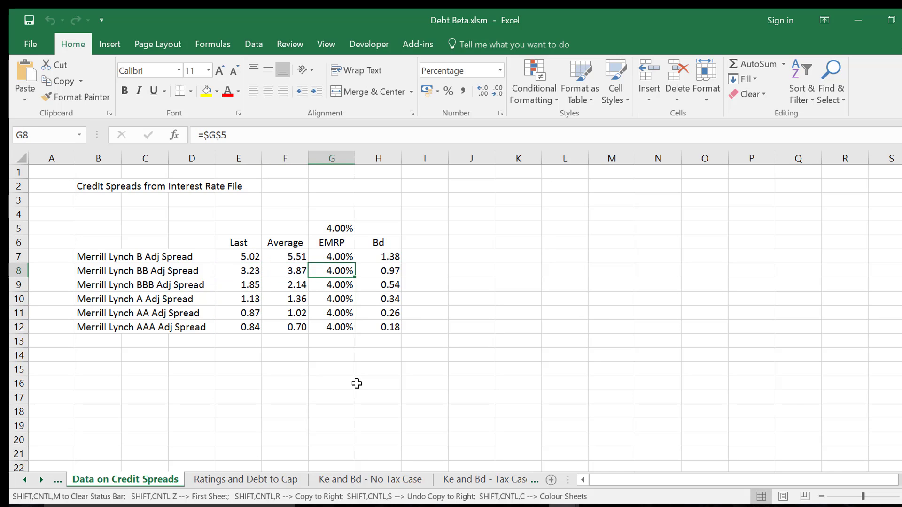
key("Right")
key("Up")
key("Down")
key("Down")
key("Down")
key("Down")
key("Down")
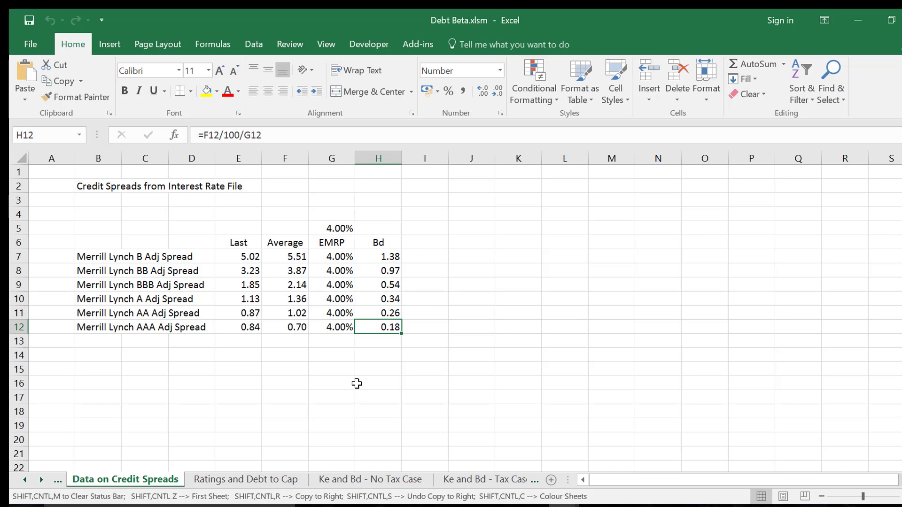
Set the shared EMRP assumption in cell G5 to 10%.
key("Left")
key("Up")
key("Up")
key("Up")
key("Up")
key("Up")
key("Up")
key("Up")
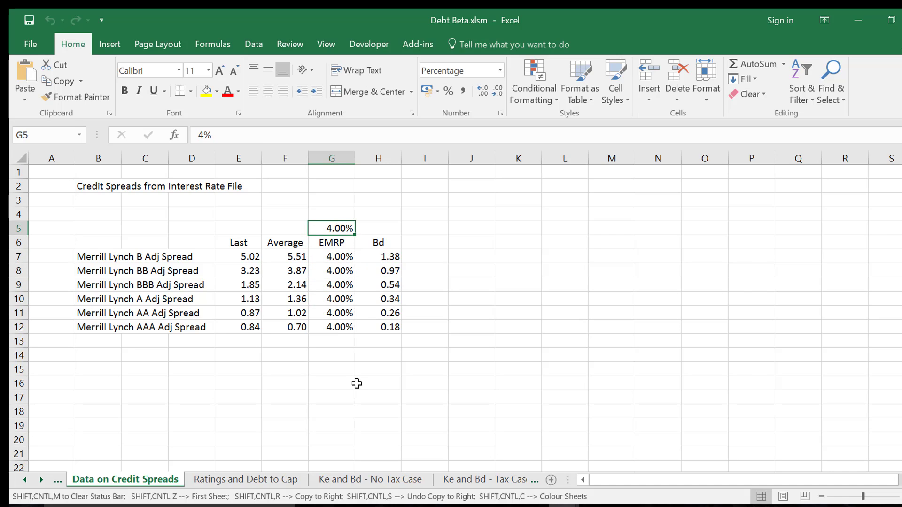
type("10")
key("Return")
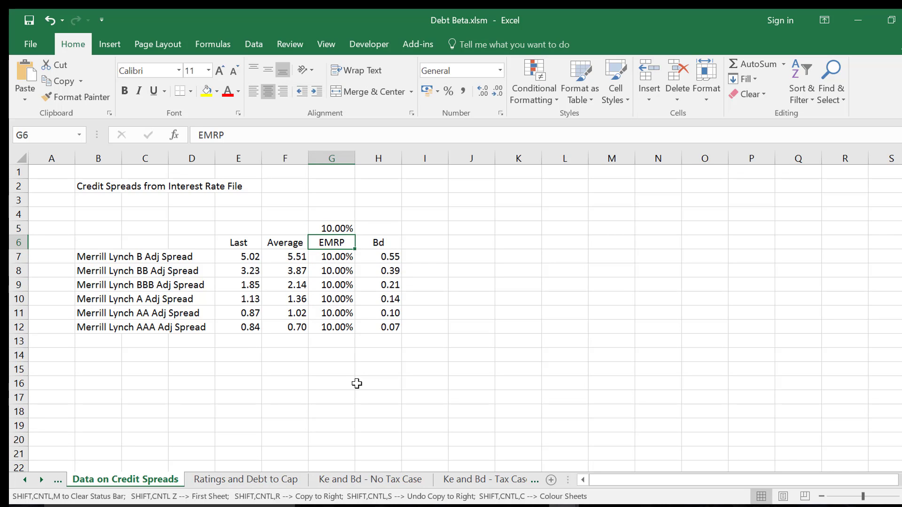
Set the EMRP assumption in cell G5 back to 4%.
key("Up")
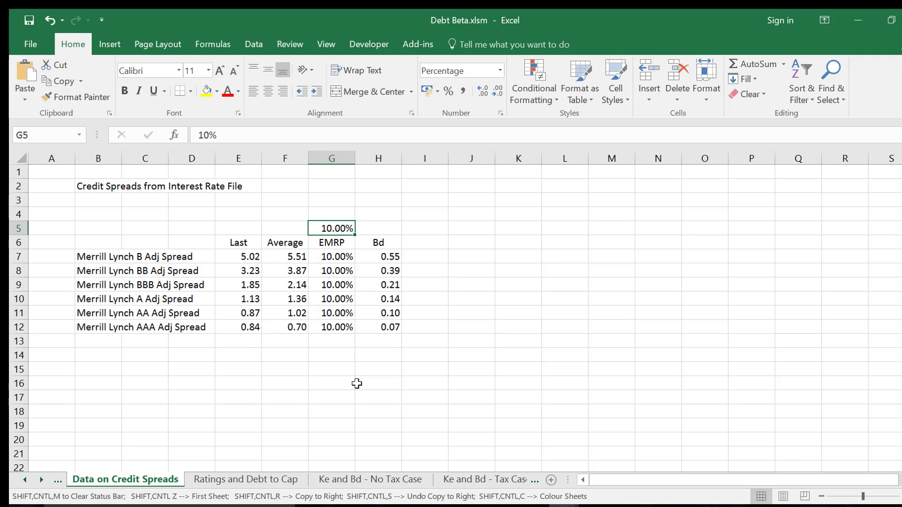
type("4")
key("Return")
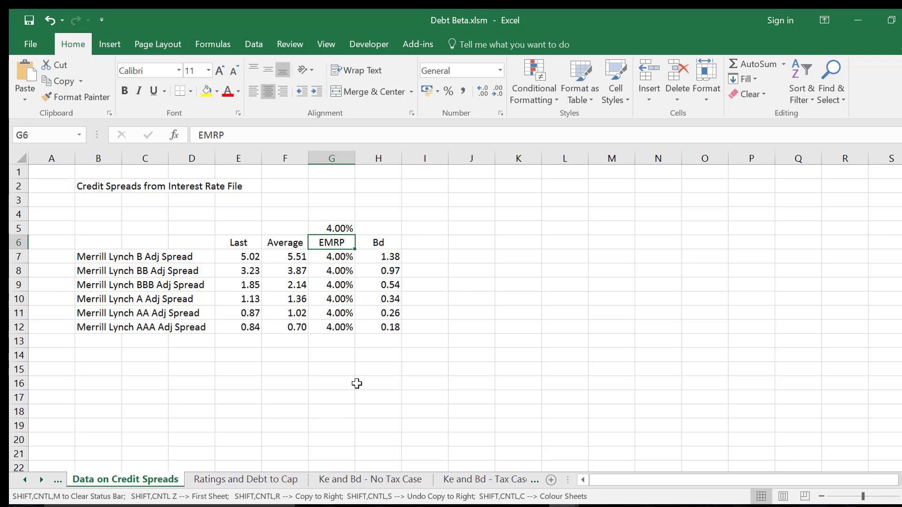
Open the Ratings and Debt to Cap sheet and inspect the AA Low lookup formula in cell L15.
key("ctrl+Page_Down")
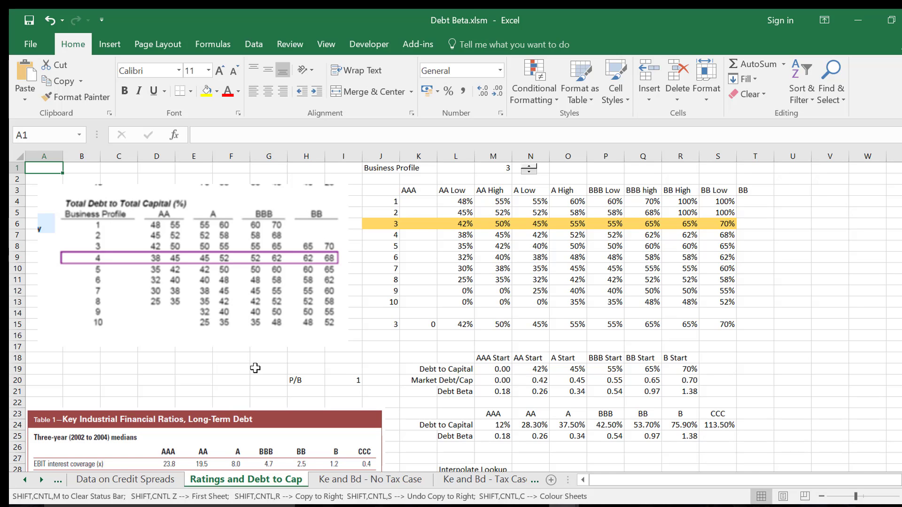
left_click(477, 326)
key("Left")
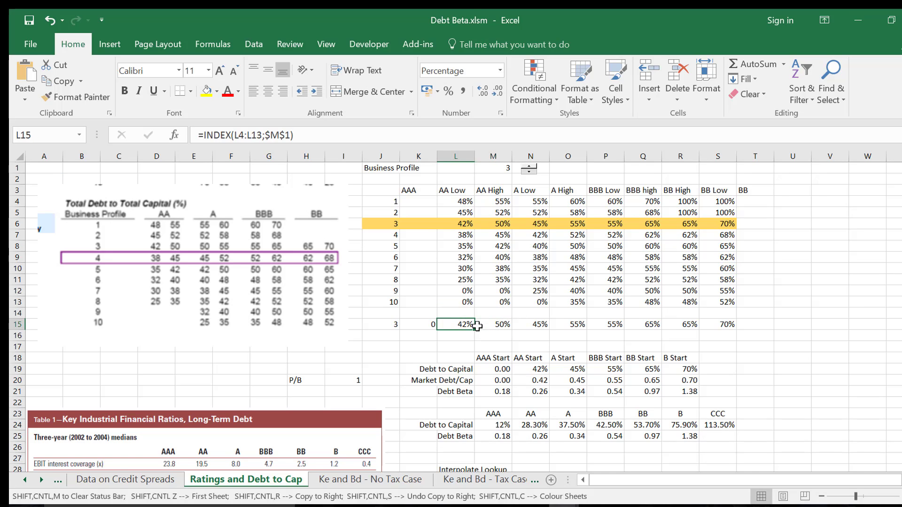
key("Home")
key("Up")
key("Up")
key("Up")
key("Up")
key("Up")
key("Up")
key("Up")
key("Up")
key("Up")
key("Up")
key("Up")
key("Up")
key("Up")
key("Up")
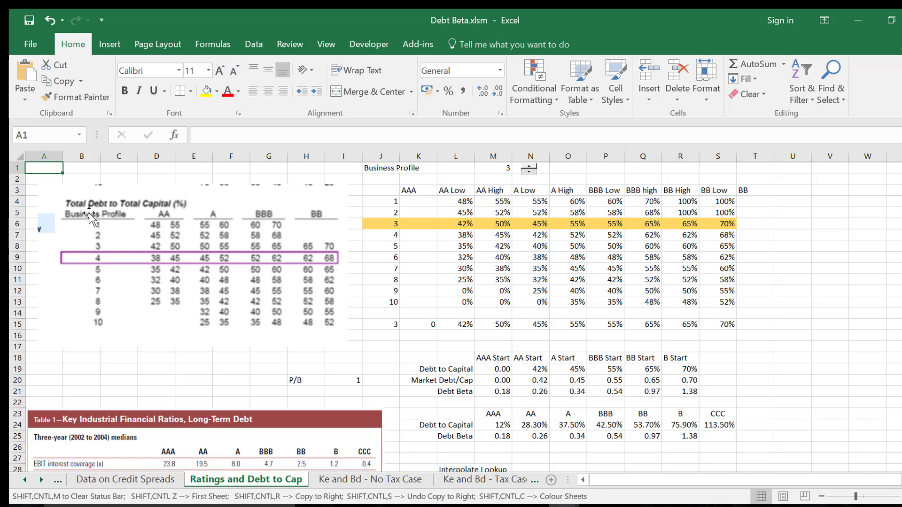
Examine the Key Industrial Financial Ratios table by rating below the Total Debt to Total Capital image.
left_click(178, 381)
key("Down")
key("Down")
key("Down")
key("Down")
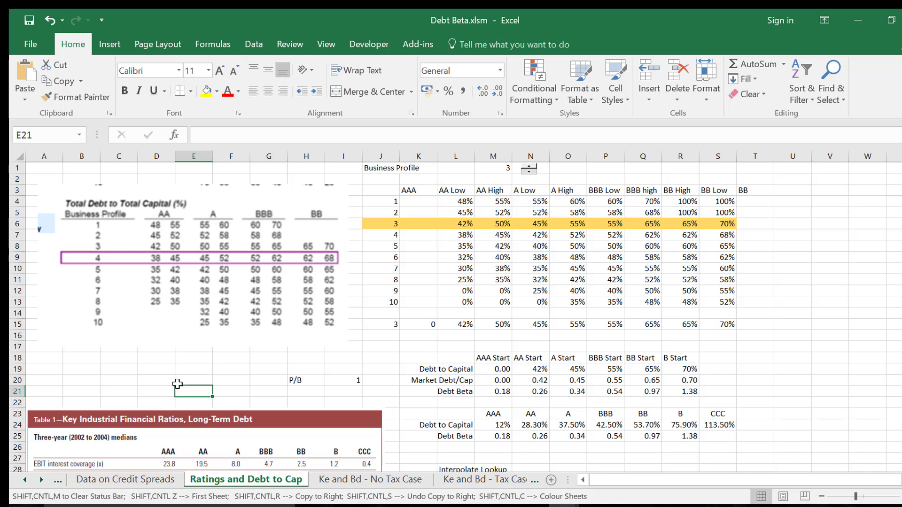
key("Down")
key("Down")
key("Down")
key("Down")
key("Down")
key("Down")
key("Down")
key("Down")
key("Down")
key("Down")
key("Down")
key("Down")
key("Down")
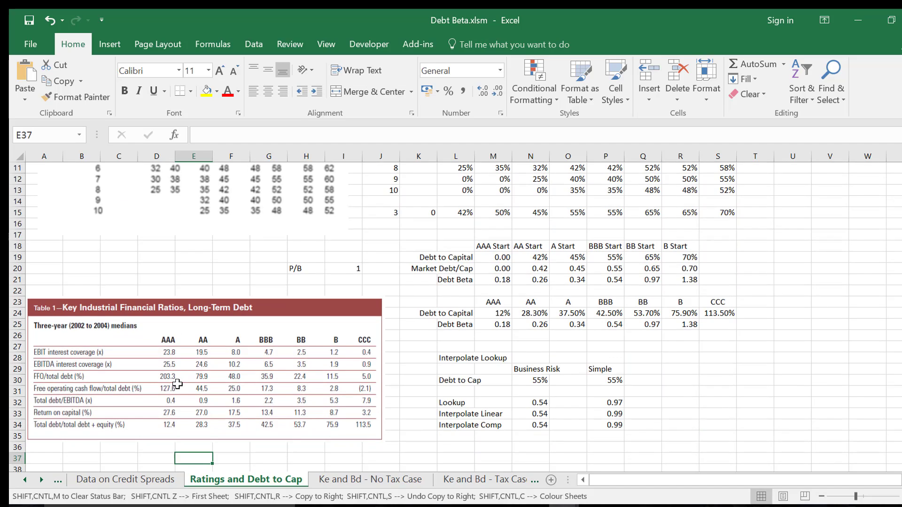
key("Left")
key("Left")
key("Left")
key("Left")
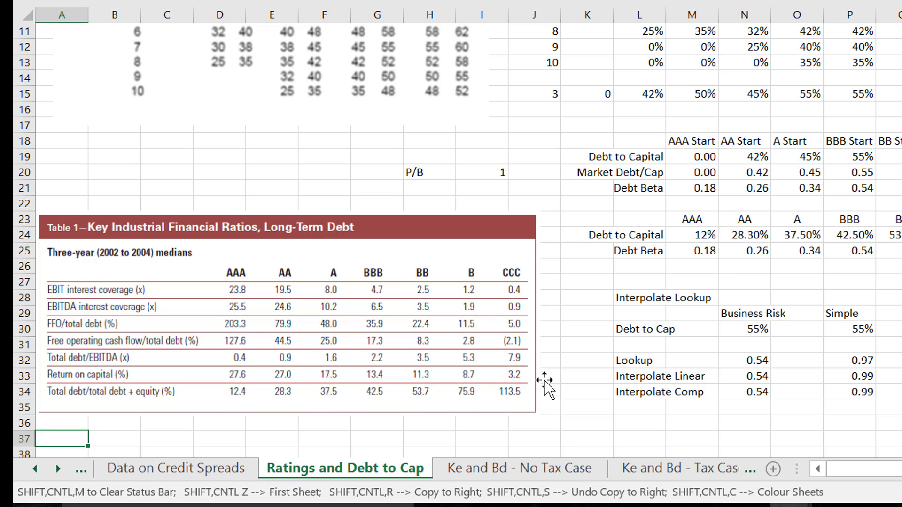
Compare the Debt to Capital and Debt Beta rows across the ratings in the simple rating table.
left_click(697, 234)
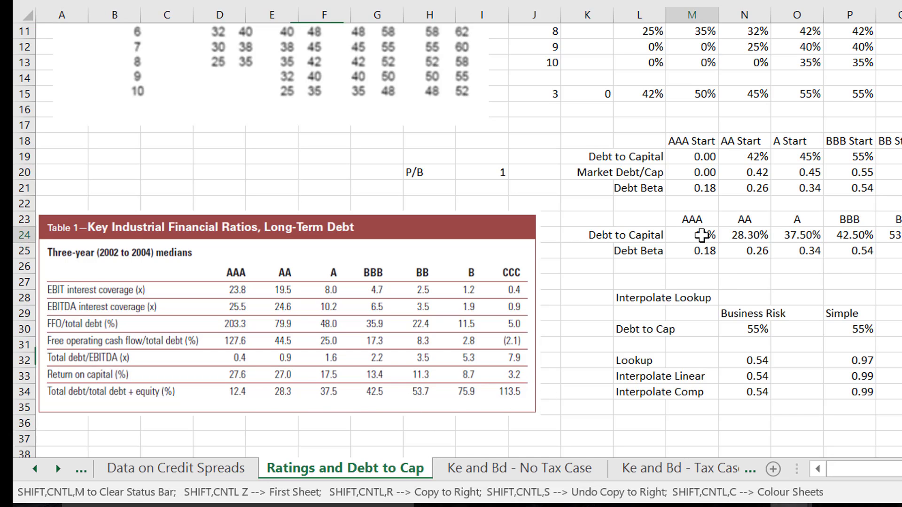
key("Right")
key("Right")
key("Right")
key("Right")
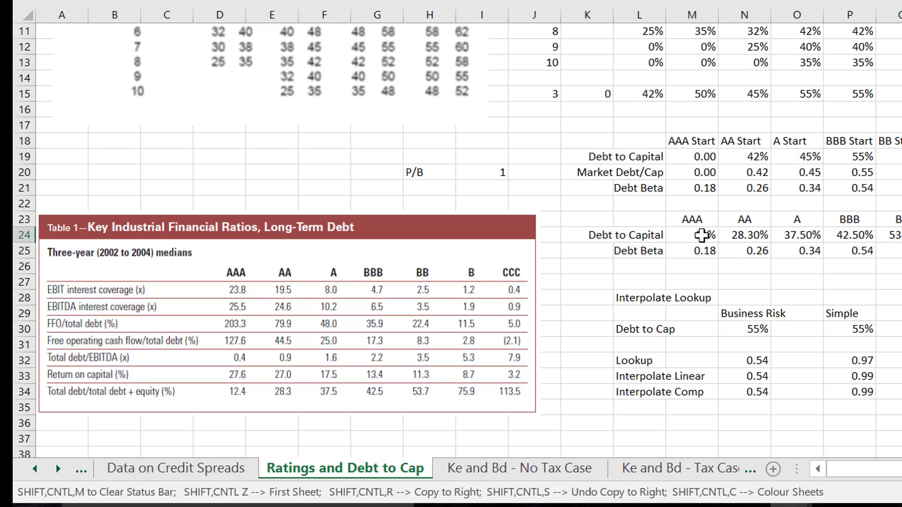
key("Down")
key("Left")
key("Left")
key("Left")
key("Right")
key("Right")
key("Right")
key("Right")
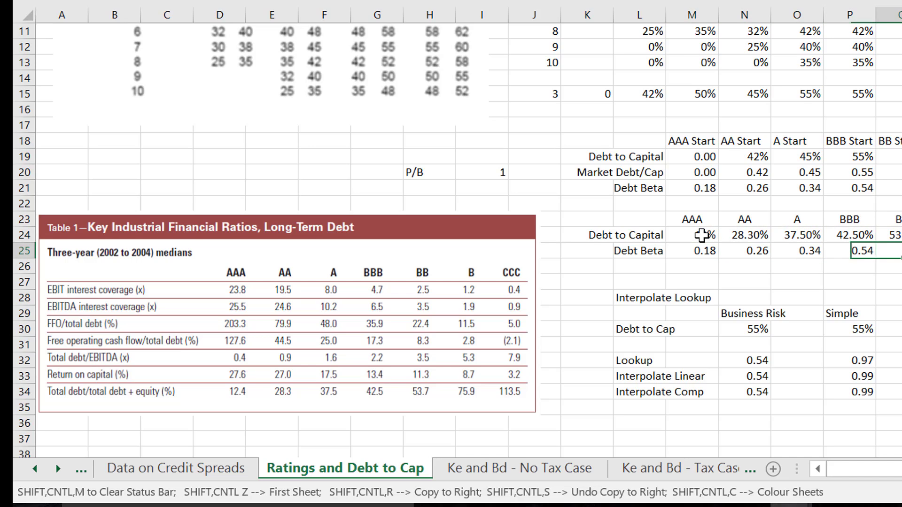
key("Left")
key("Left")
key("Left")
key("Left")
key("Left")
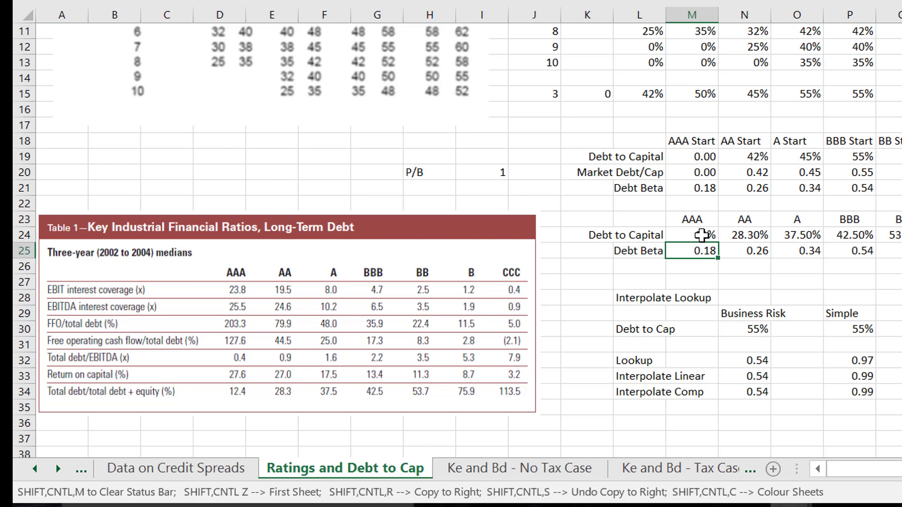
Check the source betas on the Data on Credit Spreads sheet, then trace the Debt Beta row across to rating B.
key("ctrl+Page_Up")
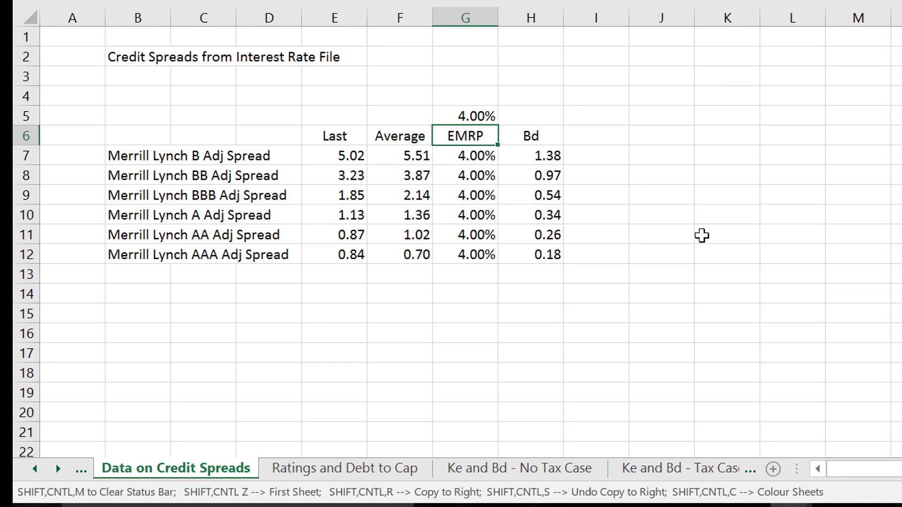
key("ctrl+Page_Down")
key("Right")
key("Right")
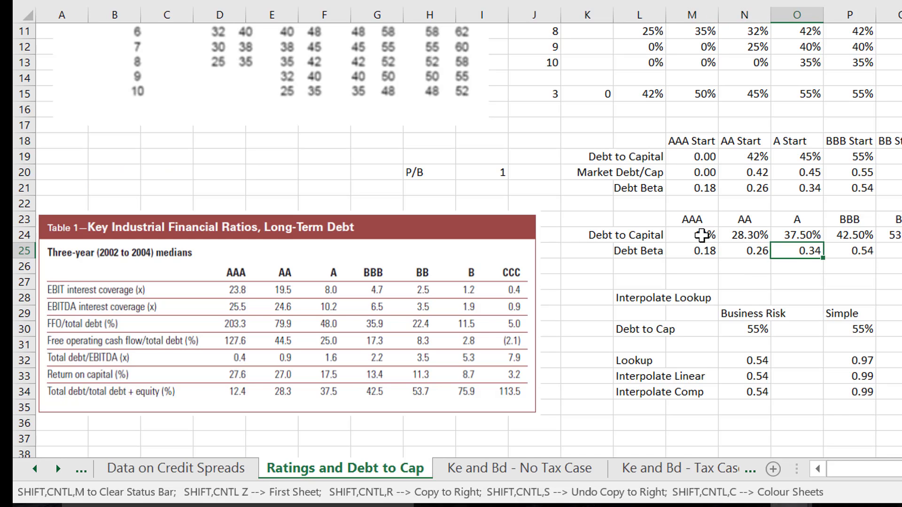
key("Right")
key("Right")
key("Right")
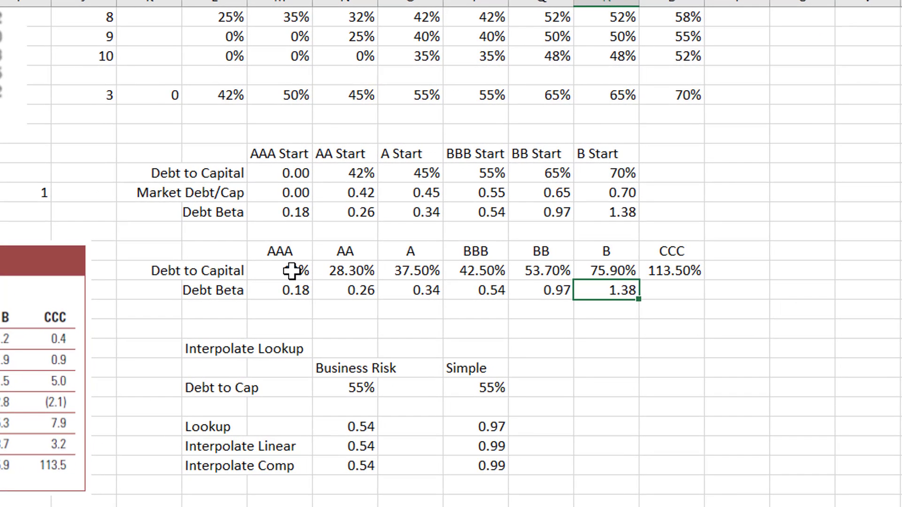
Examine the Interpolate Lookup block, comparing its Business Risk and Simple lookup results.
key("Down")
key("Left")
key("Left")
key("Left")
key("Left")
key("Left")
key("Left")
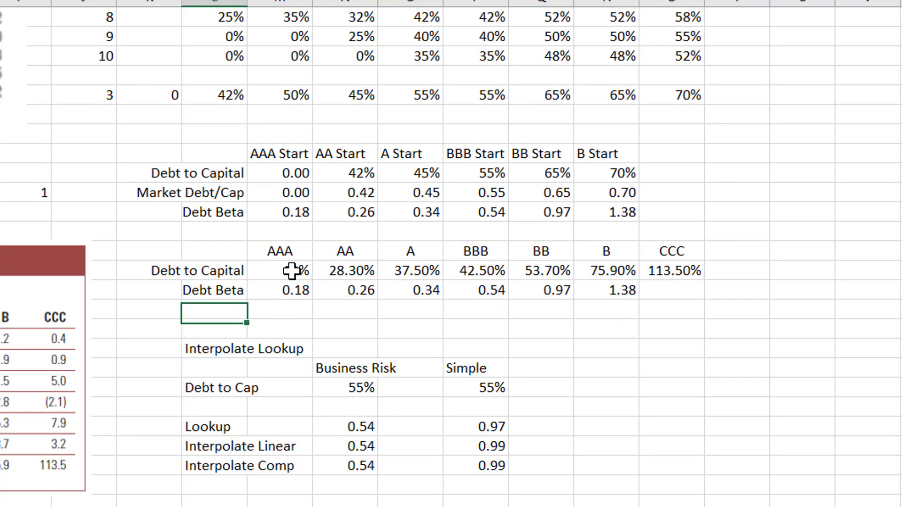
key("Down")
key("Down")
key("Down")
key("Down")
key("Down")
key("Down")
key("Down")
key("Right")
key("Right")
key("Right")
key("Up")
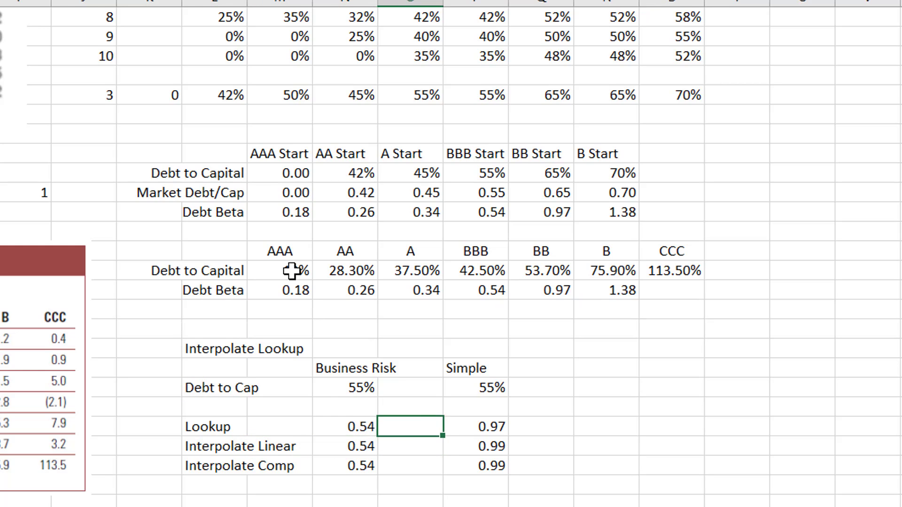
key("Left")
key("Right")
Review the Debt Beta row from AAA to B again, ending on the AAA Debt to Capital value.
key("Up")
key("Up")
key("Up")
key("Up")
key("Up")
key("Up")
key("Up")
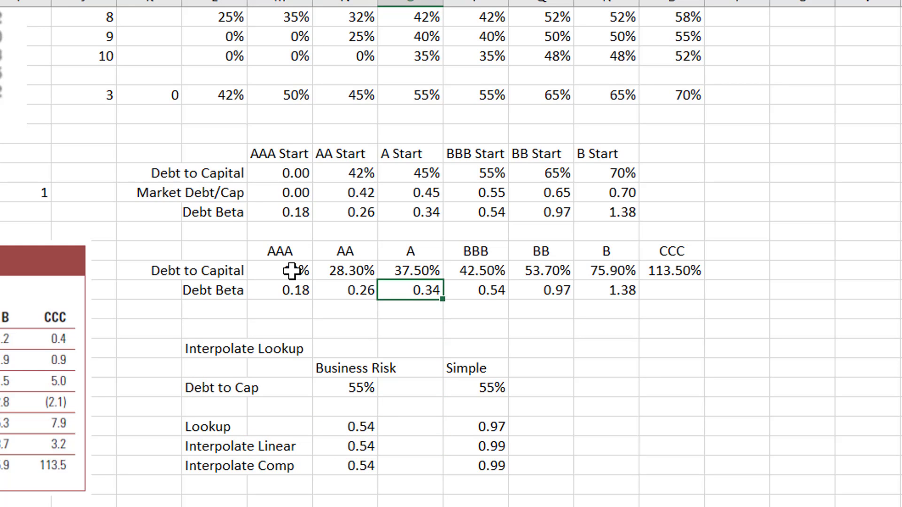
key("Left")
key("Left")
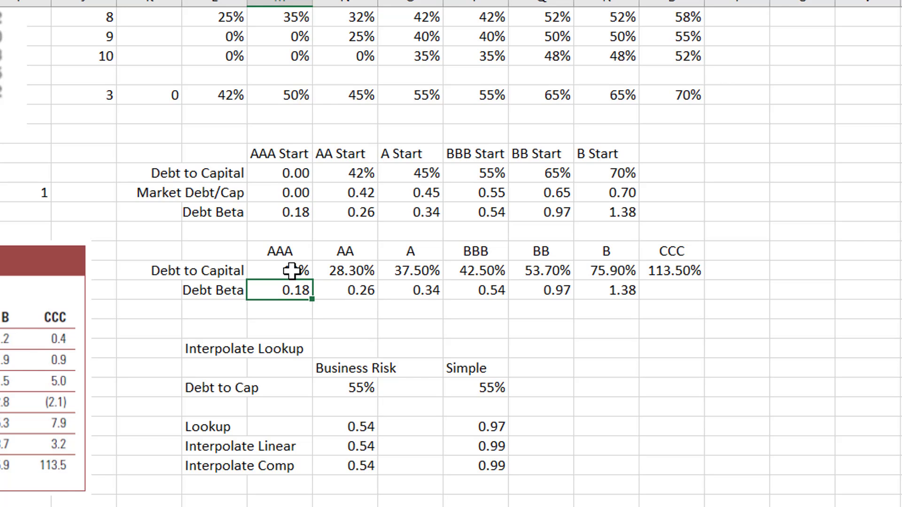
key("Right")
key("Right")
key("Right")
key("Right")
key("Right")
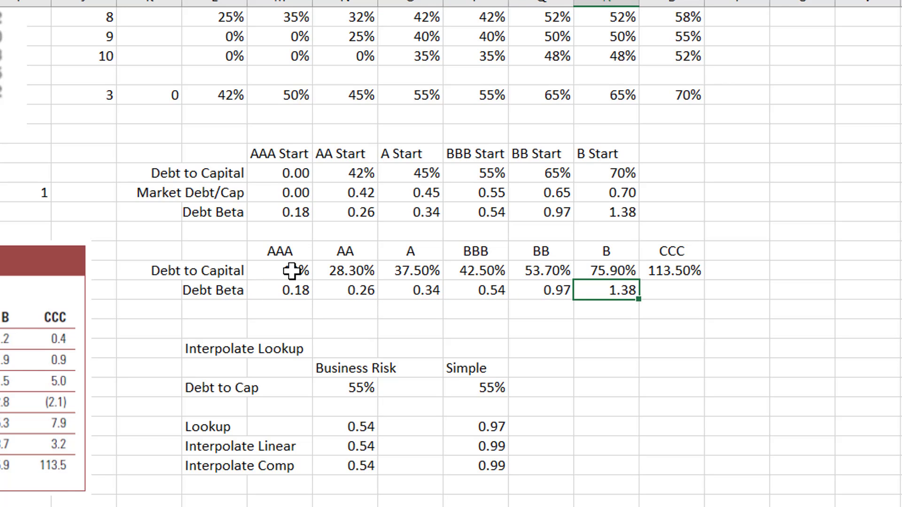
key("Left")
key("Left")
key("Left")
key("Left")
key("Left")
key("Up")
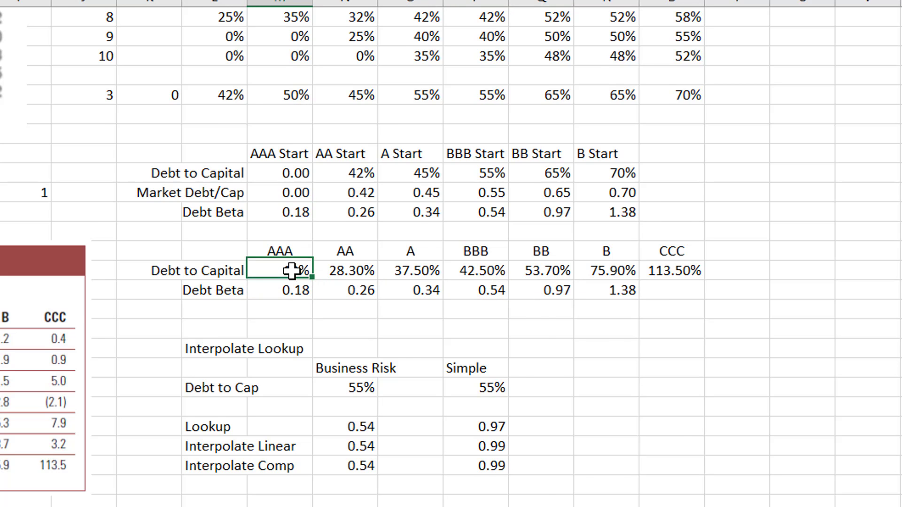
Return to the Business Profile label in cell J1, above the debt-to-capital table.
key("Up")
key("Up")
key("Up")
key("Up")
key("Up")
key("Up")
key("Up")
key("Up")
key("Up")
key("Up")
key("Up")
key("Up")
key("Up")
key("Up")
key("Up")
key("Up")
key("Up")
key("Up")
key("Up")
key("Up")
key("Up")
key("Up")
key("Up")
key("Left")
key("Left")
key("Left")
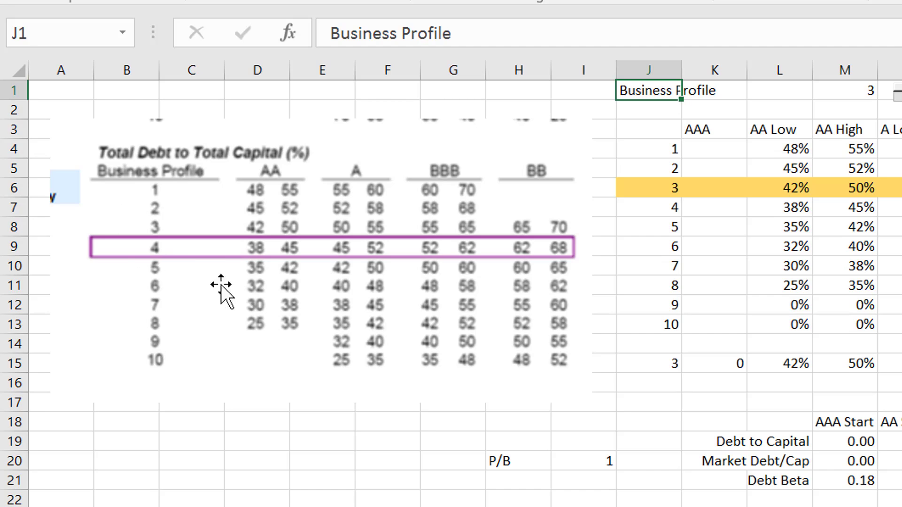
Review the low and high rating headings across row 3 of the business profile table.
left_click(777, 123)
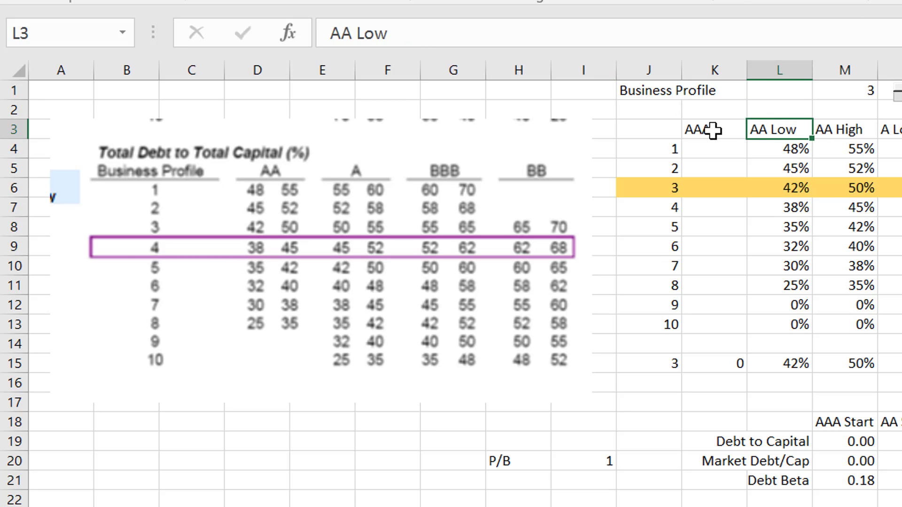
key("Left")
key("Right")
key("Right")
key("Right")
key("Right")
key("Right")
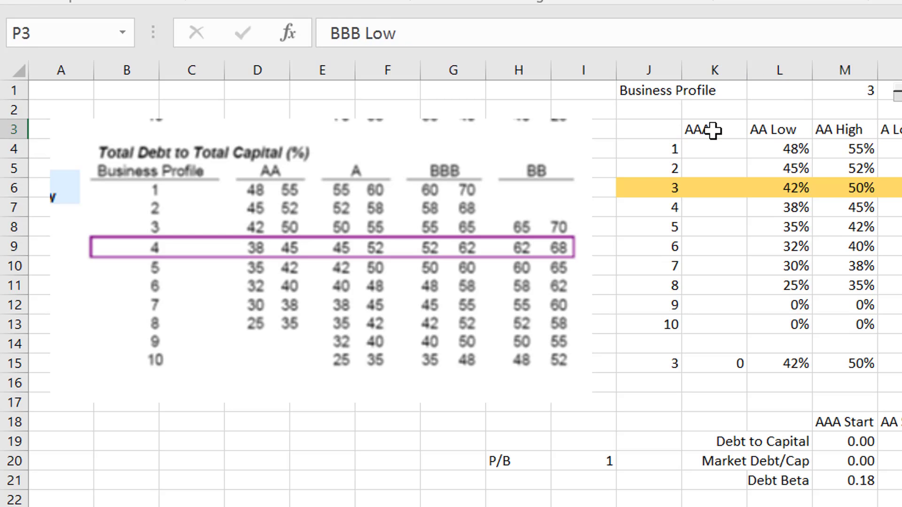
key("Right")
key("Right")
key("Right")
key("Left")
key("Left")
key("Left")
key("Left")
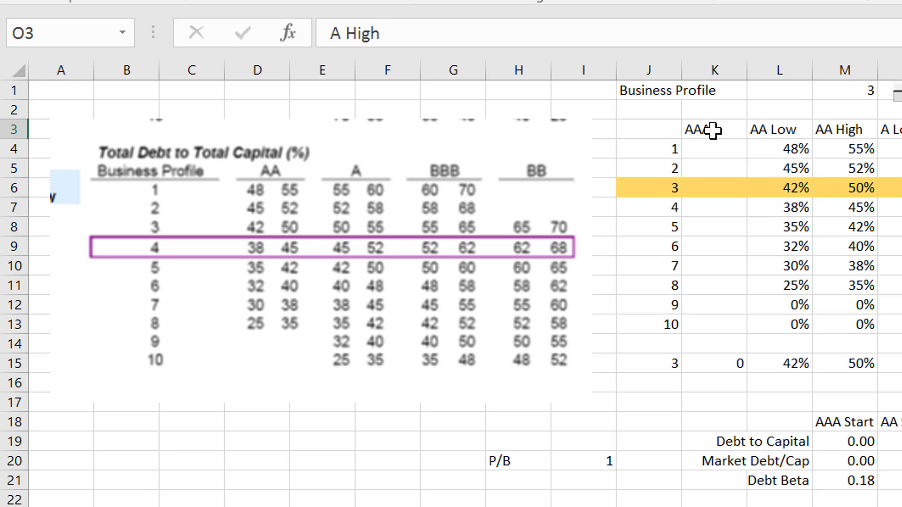
Examine the AA Low debt-to-capital ratios down the business profiles, stopping at profile 5.
key("Left")
key("Left")
key("Left")
key("Down")
key("Down")
key("Down")
key("Down")
key("Down")
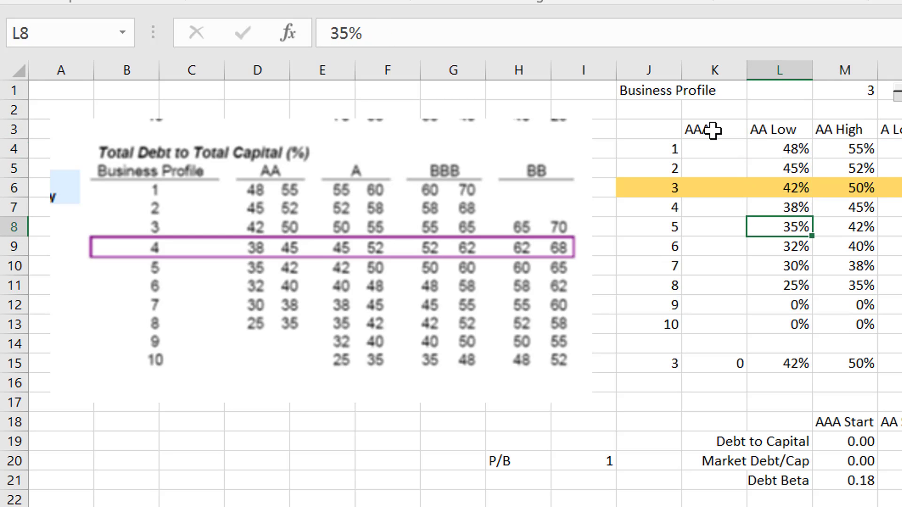
key("Down")
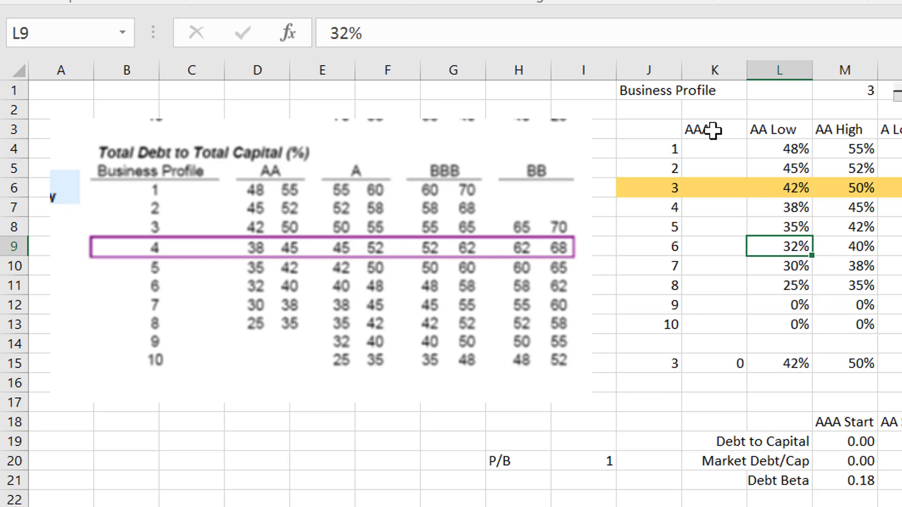
key("Up")
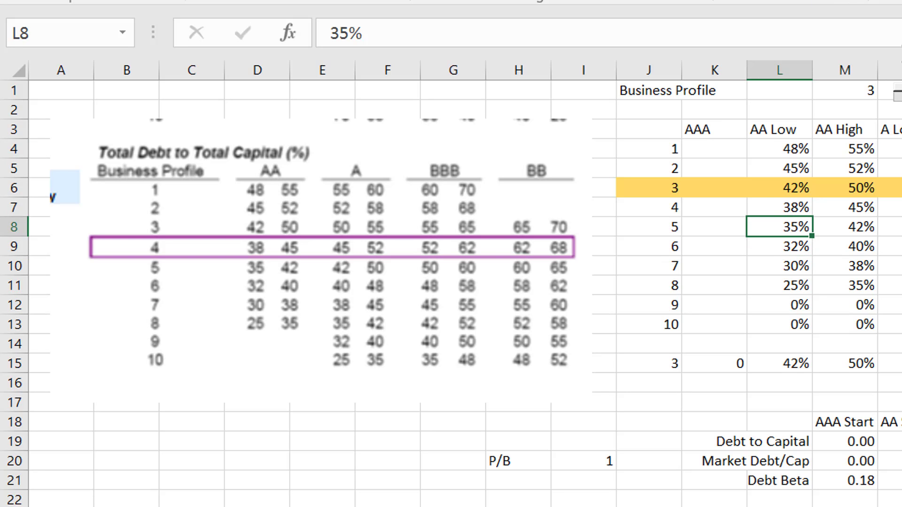
Step the Business Profile selector through several profiles and leave it at 5.
left_click(899, 109)
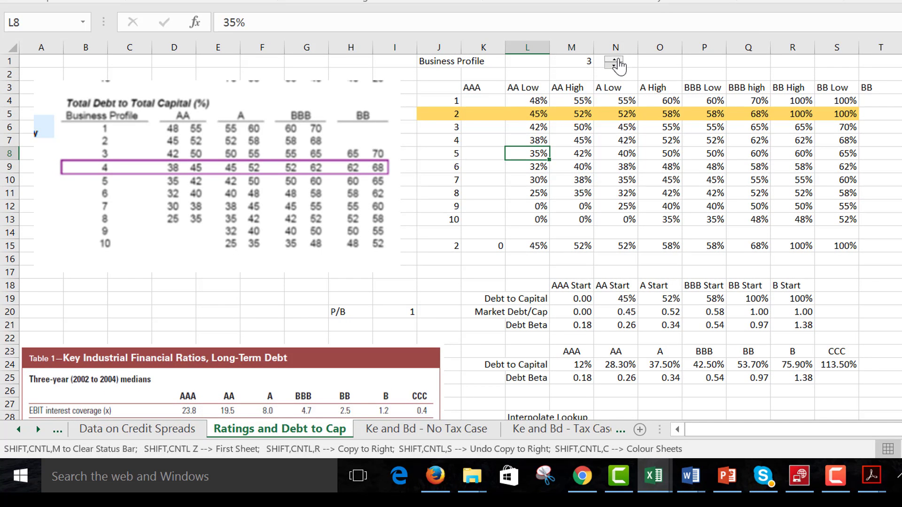
left_click(613, 60)
left_click(614, 60)
left_click(614, 59)
left_click(614, 60)
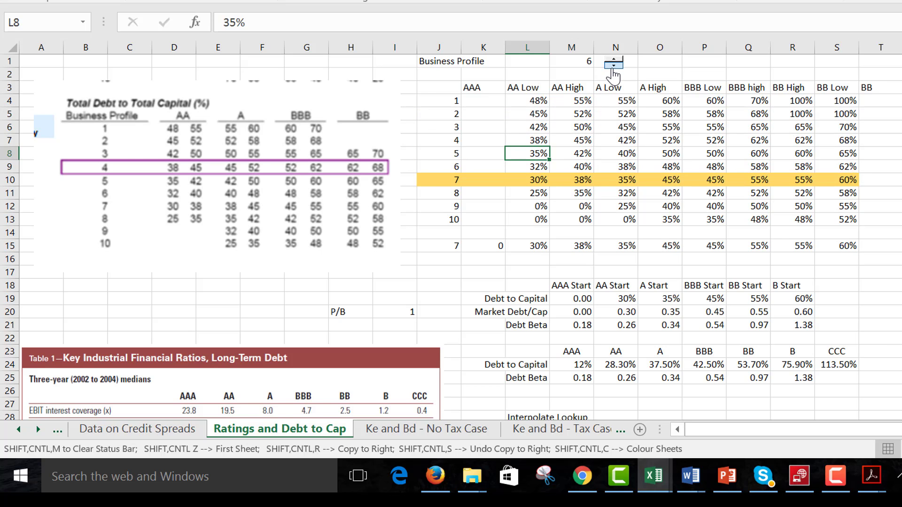
left_click(614, 65)
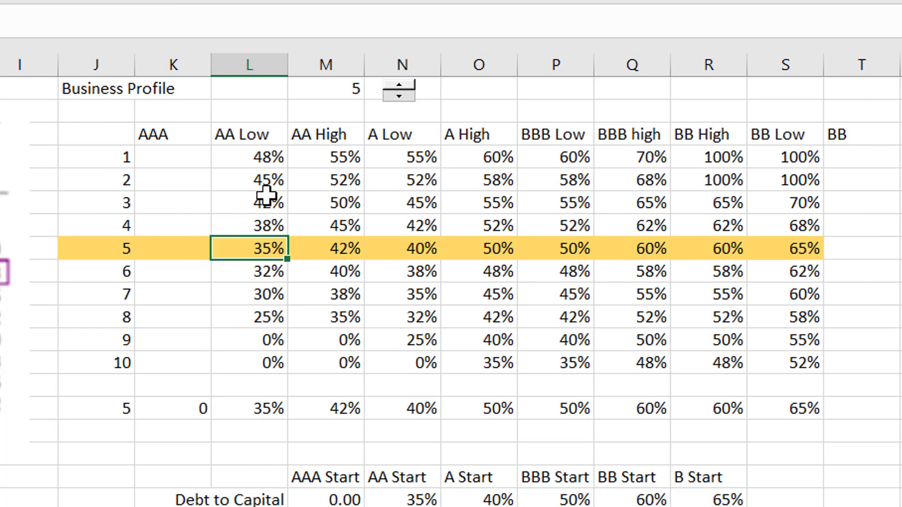
Inspect the conditional formatting rule that highlights the selected profile's row, viewing its formula and keeping it as is.
left_click(381, 195)
left_click(383, 54)
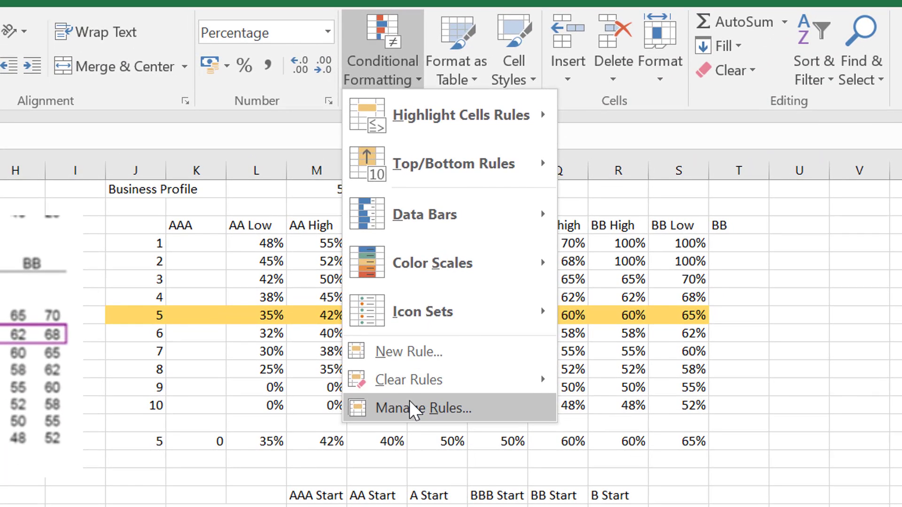
left_click(409, 401)
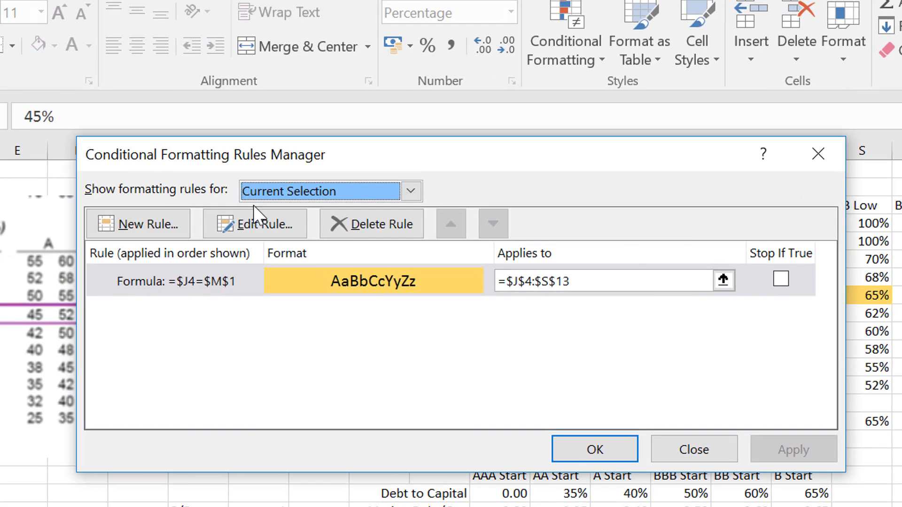
left_click(267, 227)
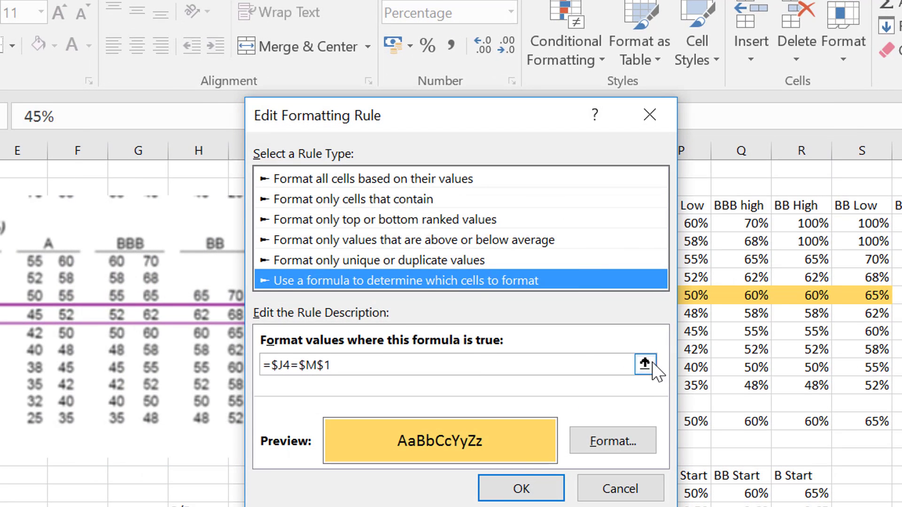
left_click(645, 364)
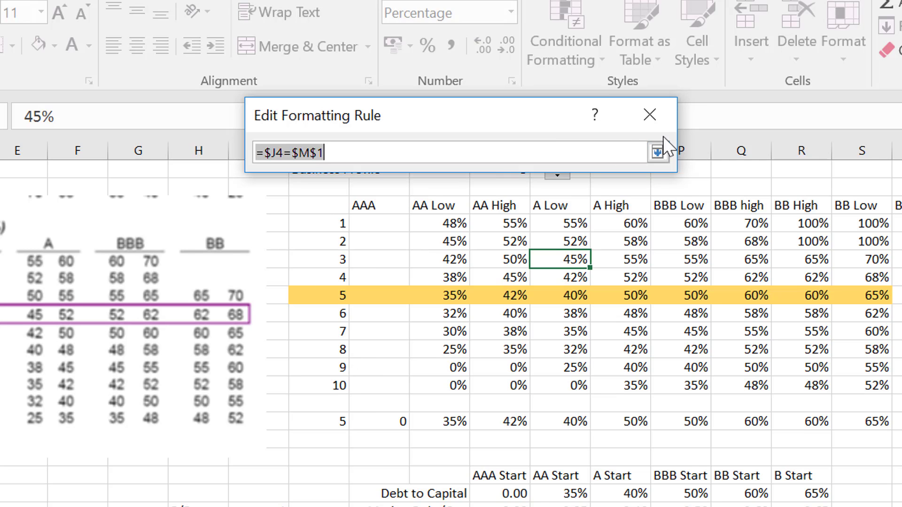
left_click(659, 157)
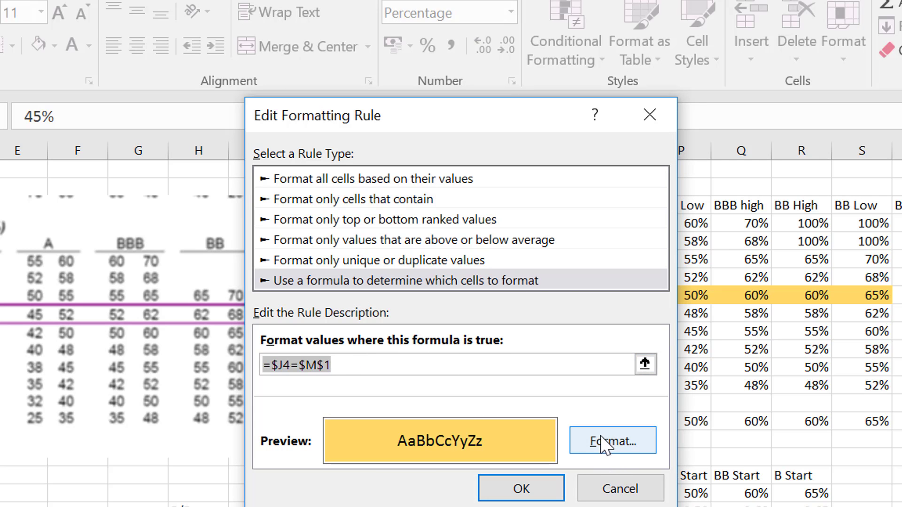
left_click(559, 494)
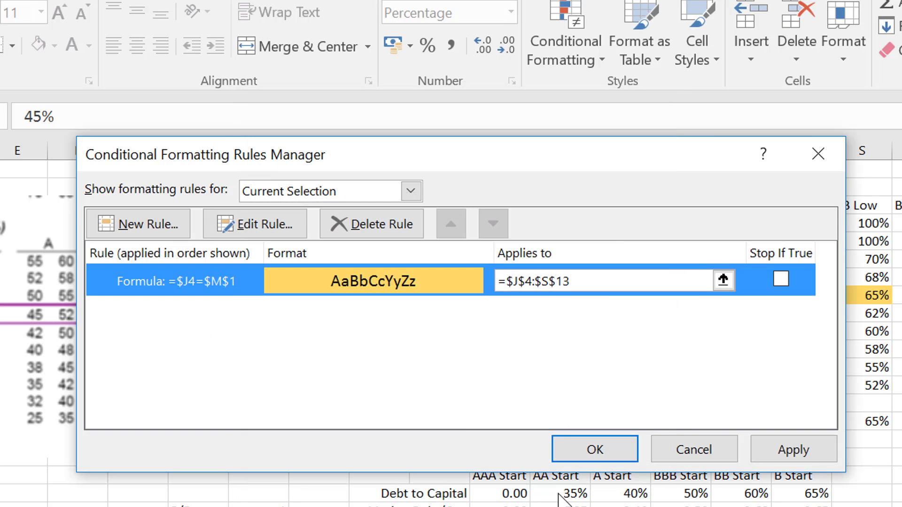
Check which range the highlighting rule applies to, and apply and close the conditional formatting rules.
left_click(724, 281)
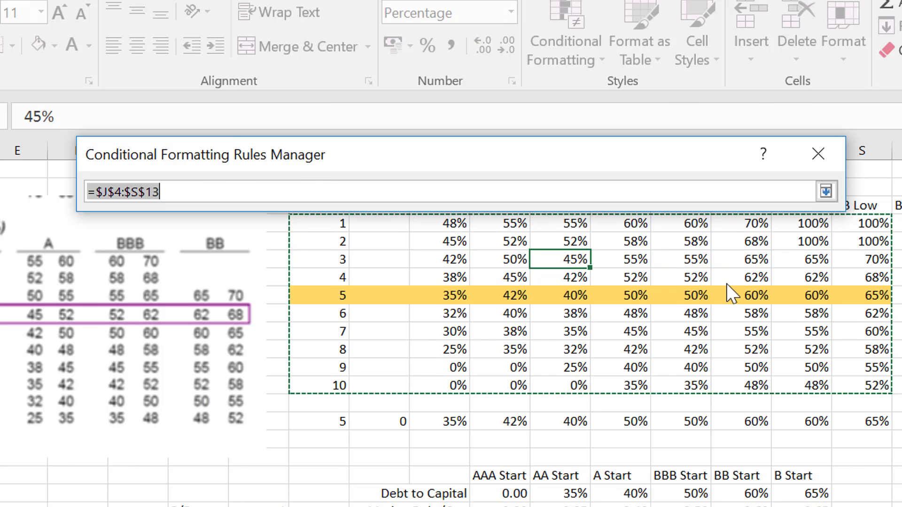
left_click(826, 191)
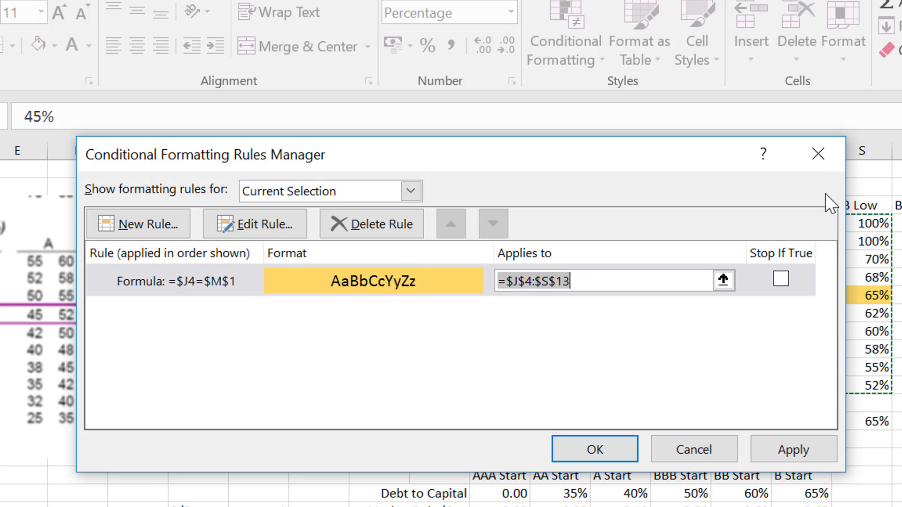
left_click(787, 444)
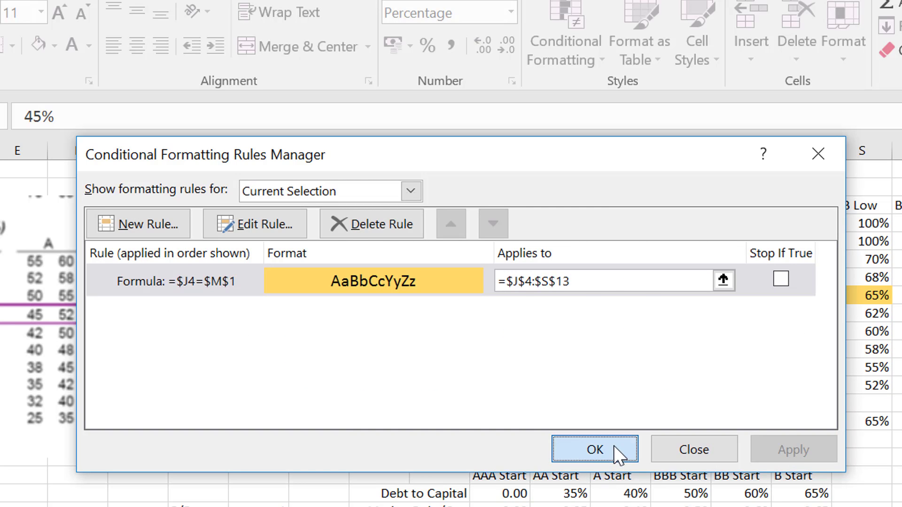
left_click(614, 446)
Inspect the INDEX formulas in row 15 that retrieve the chosen profile's debt-to-capital ratios.
left_click(516, 348)
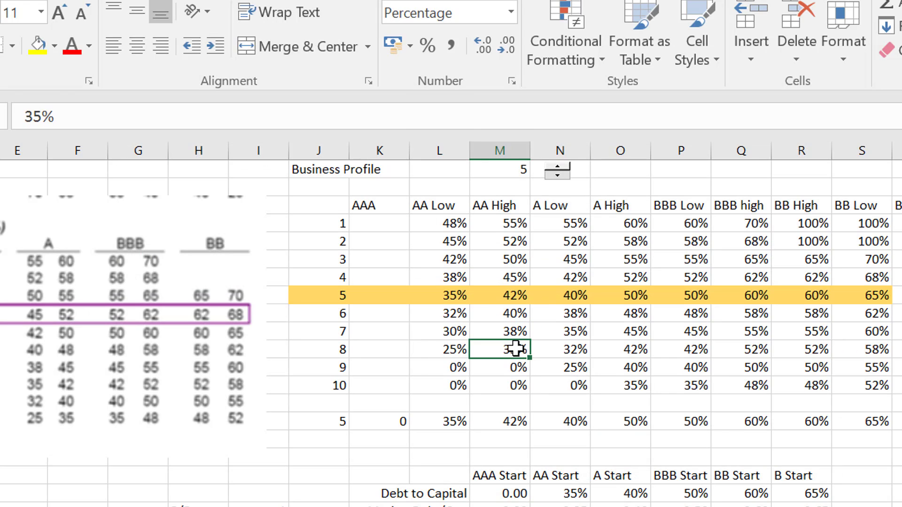
key("Down")
key("Left")
key("Down")
key("Down")
key("Down")
key("Right")
key("Right")
key("Right")
key("Right")
key("Right")
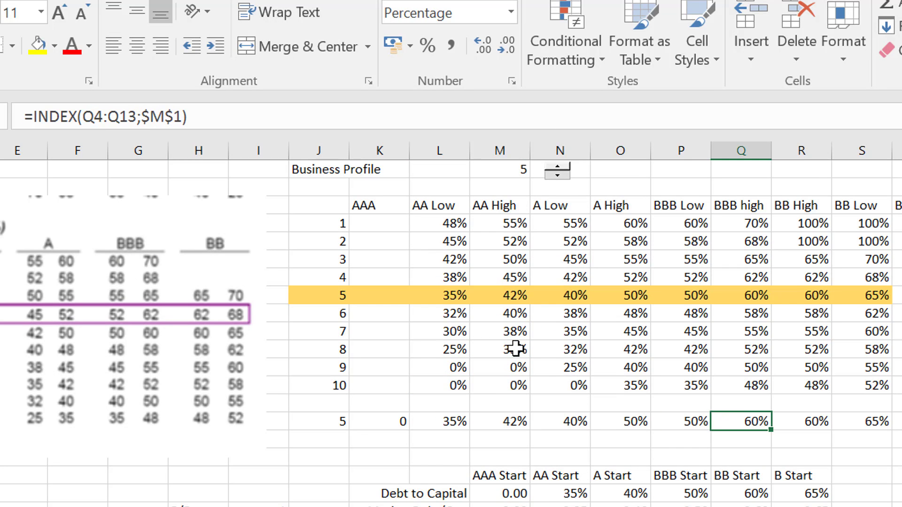
key("Left")
key("Left")
key("Left")
key("Left")
key("Left")
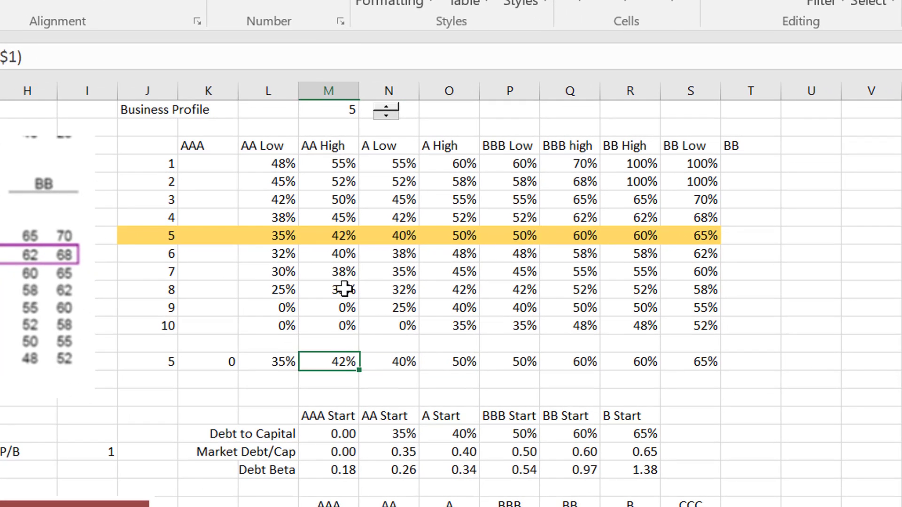
Trace the debt-to-capital ratios across the ratings from AA Low to BBB Low and back to the profile numbers.
key("Up")
key("Up")
key("Up")
key("Up")
key("Up")
key("Up")
key("Up")
key("Up")
key("Up")
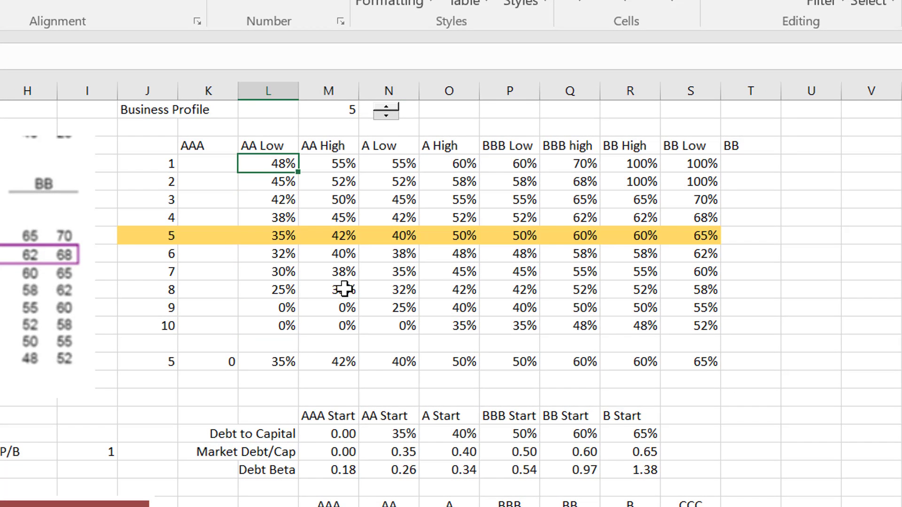
key("Right")
key("Right")
key("Right")
key("Right")
key("Down")
key("Down")
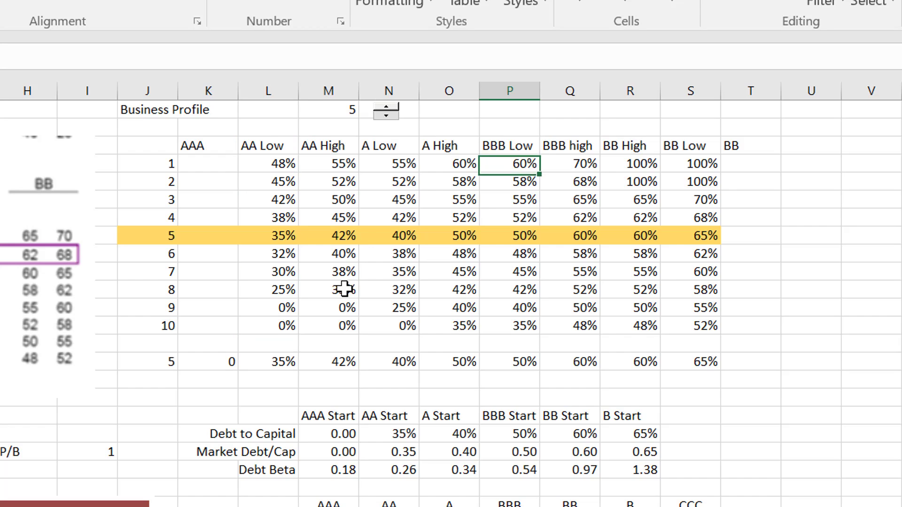
key("Down")
key("Down")
key("Down")
key("Down")
key("Down")
key("Down")
key("Left")
key("Left")
key("Left")
key("Left")
key("Left")
key("Left")
key("Up")
key("Up")
key("Up")
key("Up")
key("Up")
key("Up")
key("Up")
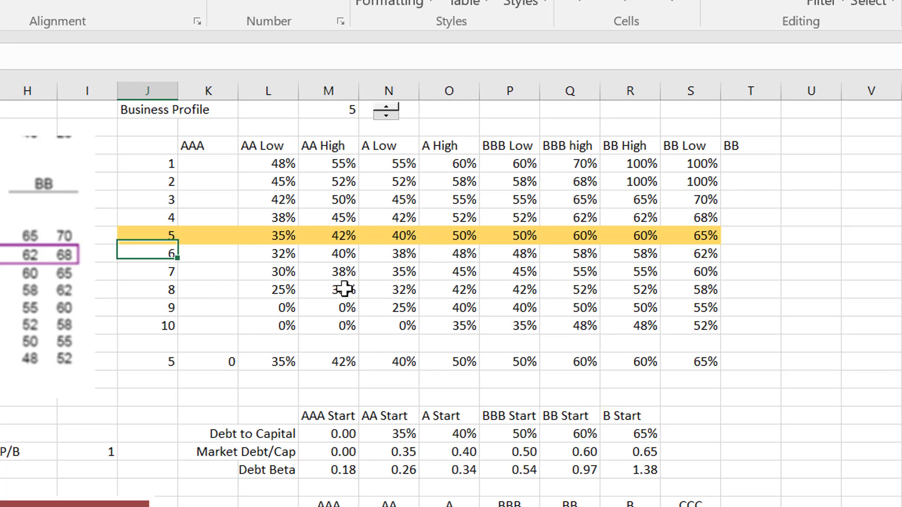
Follow the business profile numbers down column J to the selected profile in row 15.
key("Down")
key("Down")
key("Down")
key("Down")
key("Down")
key("Down")
key("Down")
key("Down")
key("Down")
key("Down")
key("Down")
key("Down")
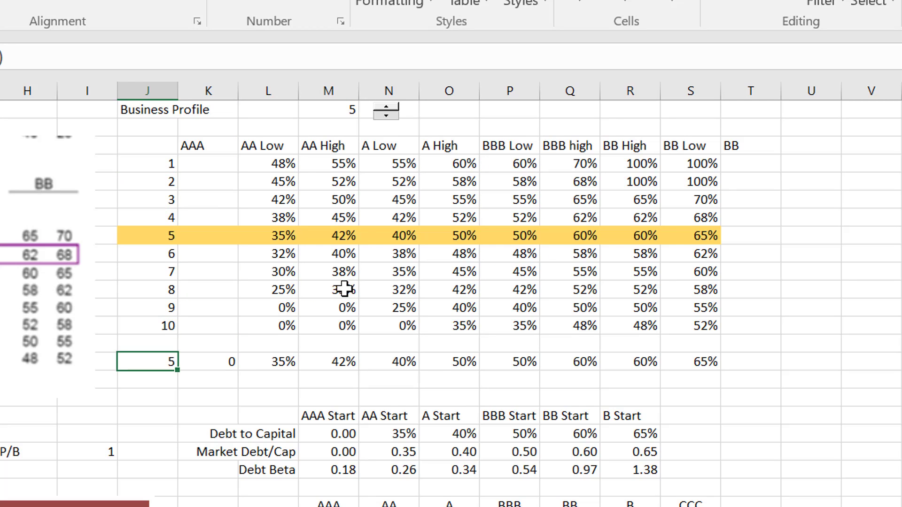
key("Up")
key("Up")
key("Up")
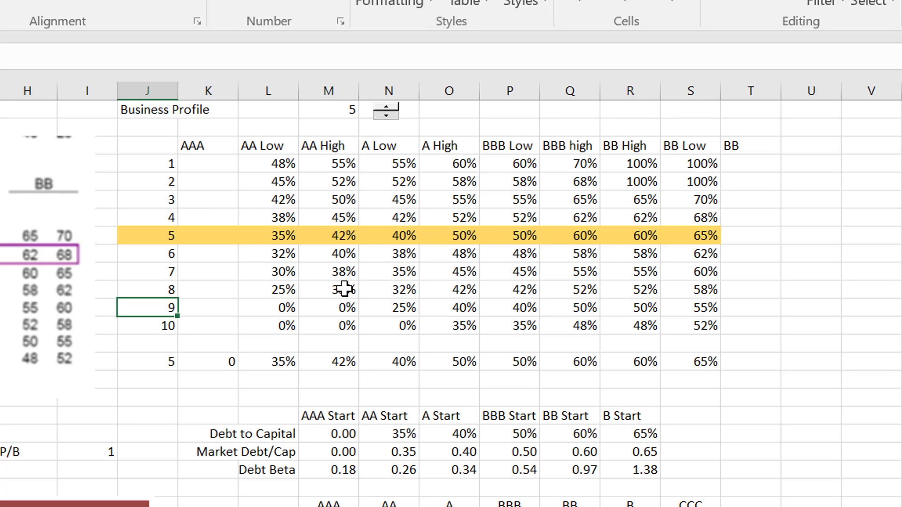
key("Down")
key("Down")
key("Down")
key("Down")
key("Down")
key("Down")
key("Down")
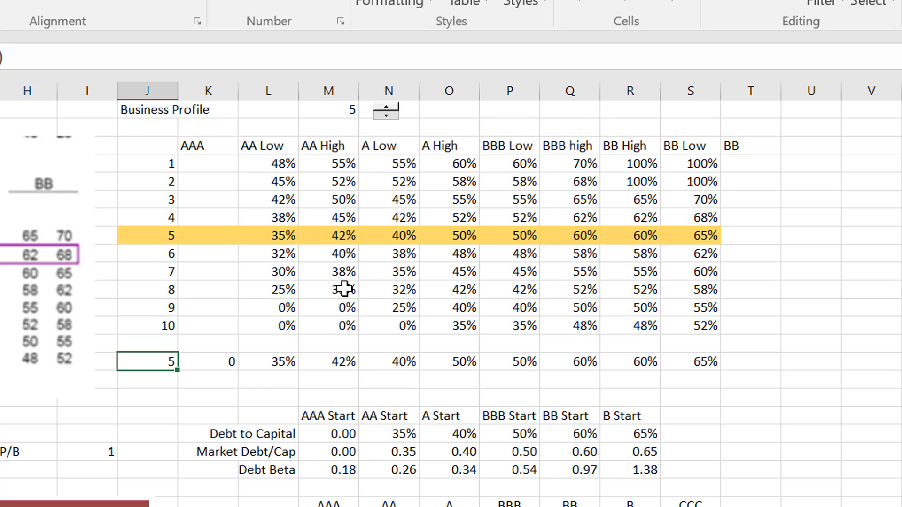
Examine the AA Start debt-to-capital ratio and debt beta, ending on the AAA Start debt beta.
key("Right")
key("Right")
key("Right")
key("Right")
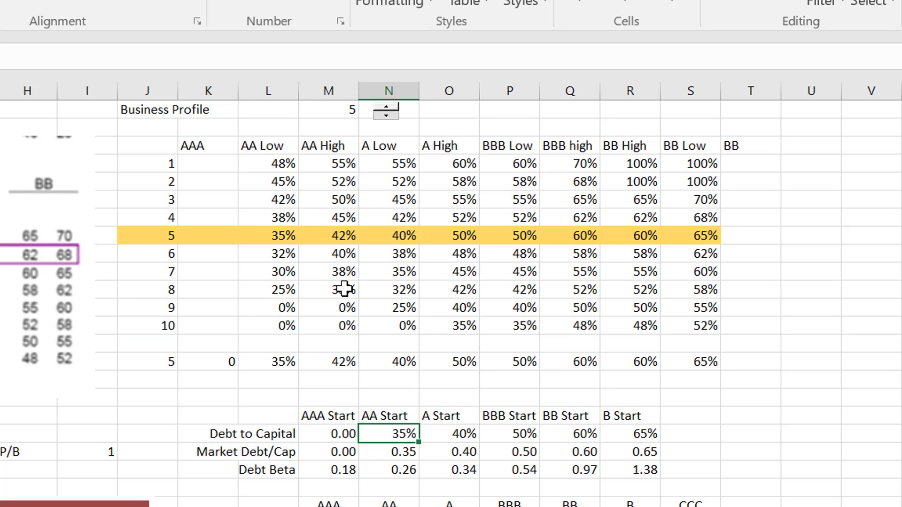
key("Down")
key("Down")
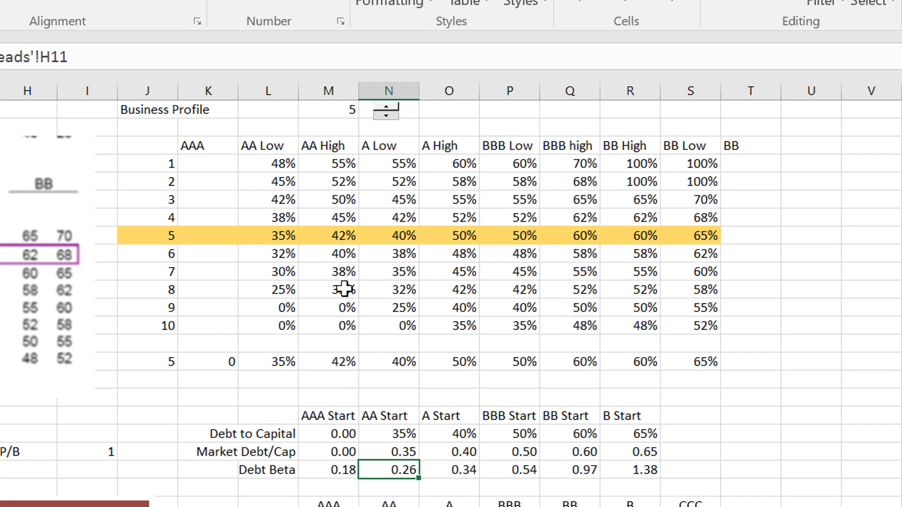
key("Left")
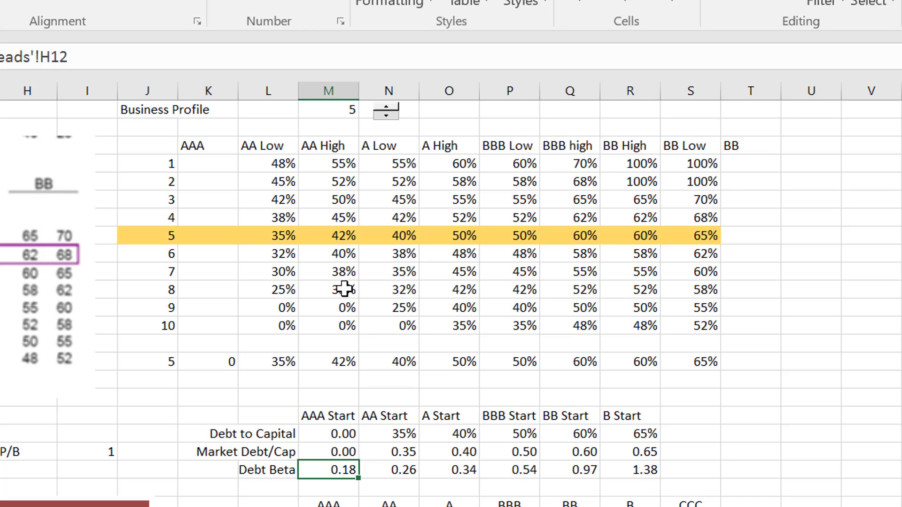
Compare the debt betas along the Debt Beta row from AAA Start through B Start.
key("Right")
key("Right")
key("Right")
key("Left")
key("Left")
key("Left")
key("Up")
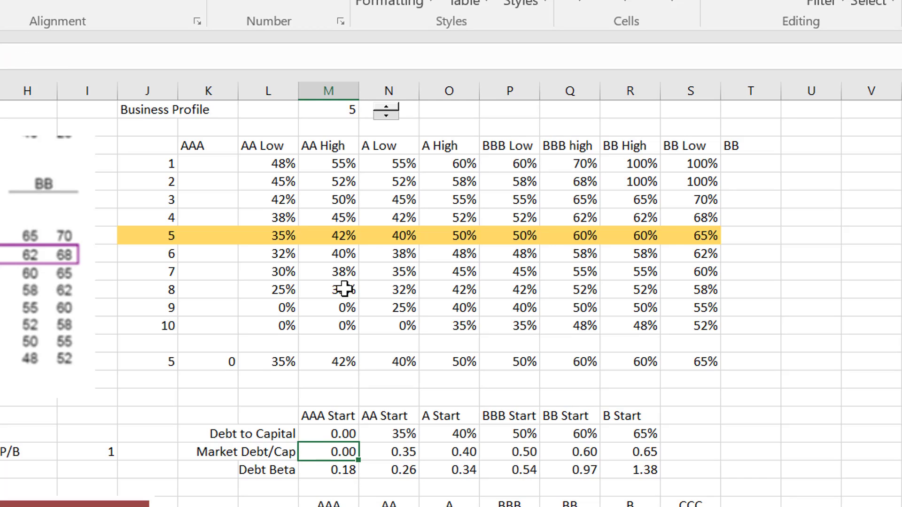
key("Down")
key("Right")
key("Right")
key("Right")
key("Right")
key("Right")
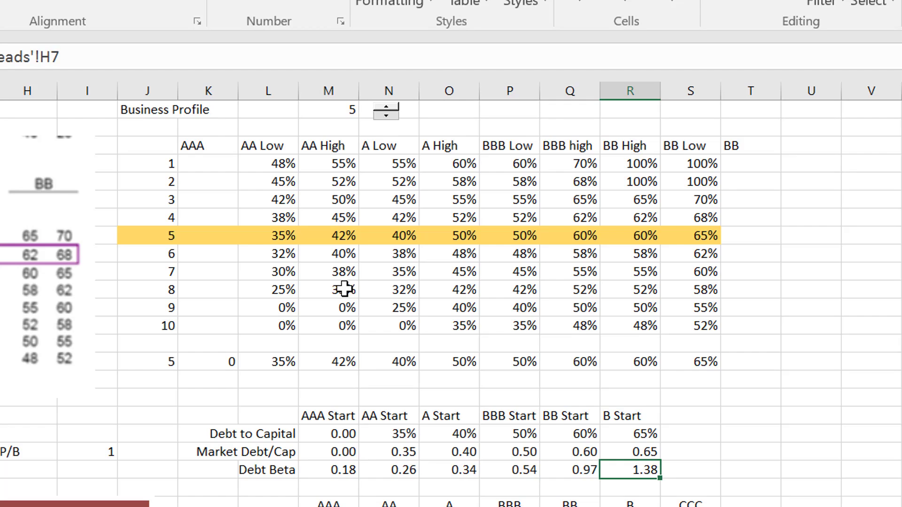
key("Left")
key("Left")
key("Left")
key("Left")
Check AAA Start's market debt-to-capital ratio against its debt beta, and review the higher betas of the weaker ratings.
key("Left")
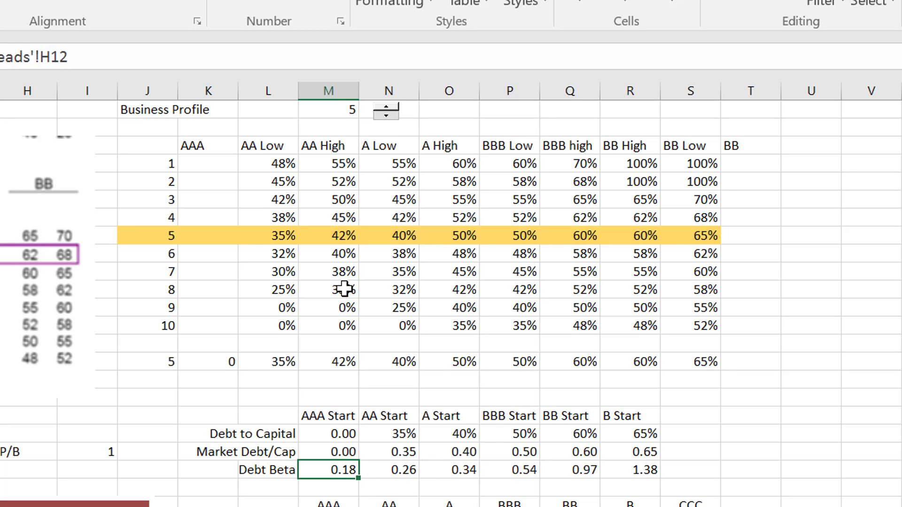
key("Left")
key("Right")
key("Up")
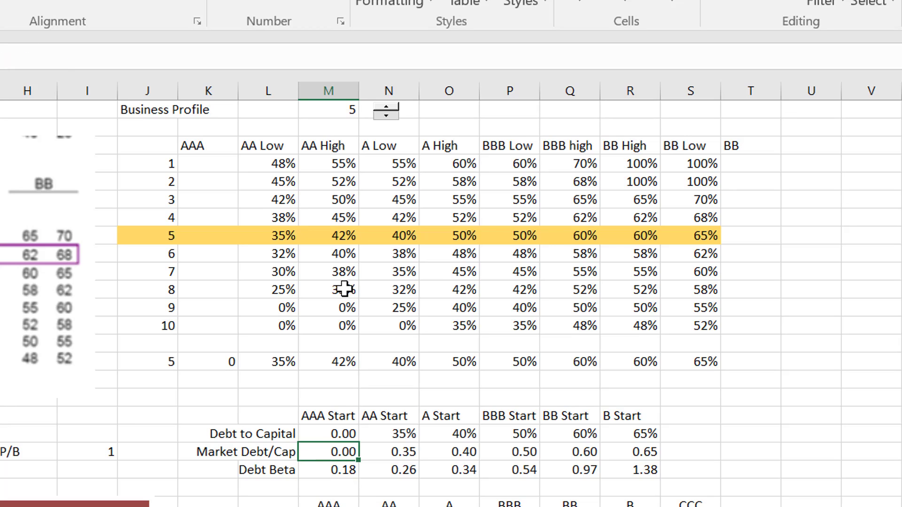
key("Down")
key("Right")
key("Right")
key("Right")
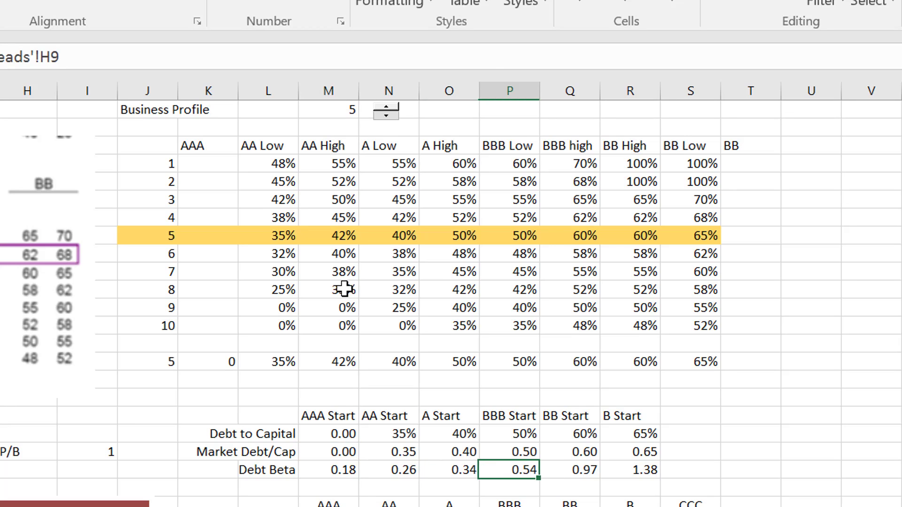
key("Right")
key("Right")
key("Left")
key("Left")
key("Left")
key("Left")
key("Left")
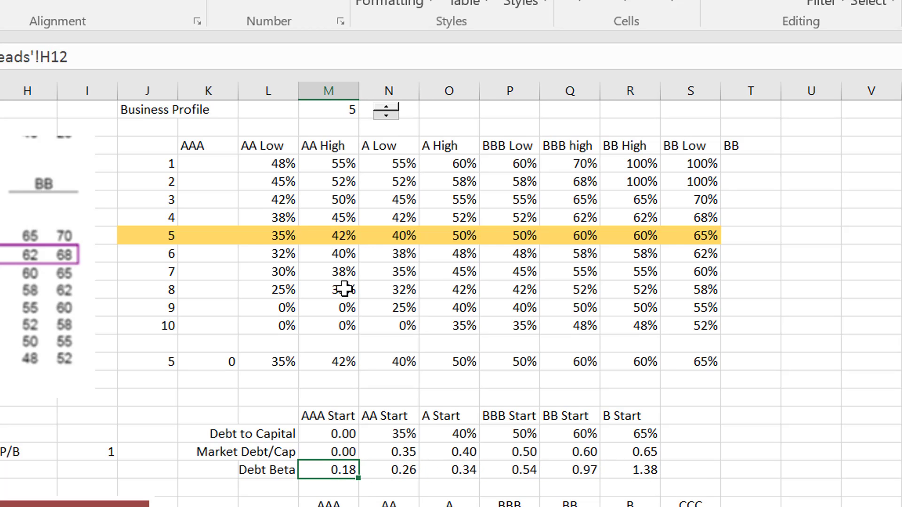
Set the business profile to 4 and view the interpolated Bd formula for 0% debt on the no-tax case sheet.
left_click(386, 116)
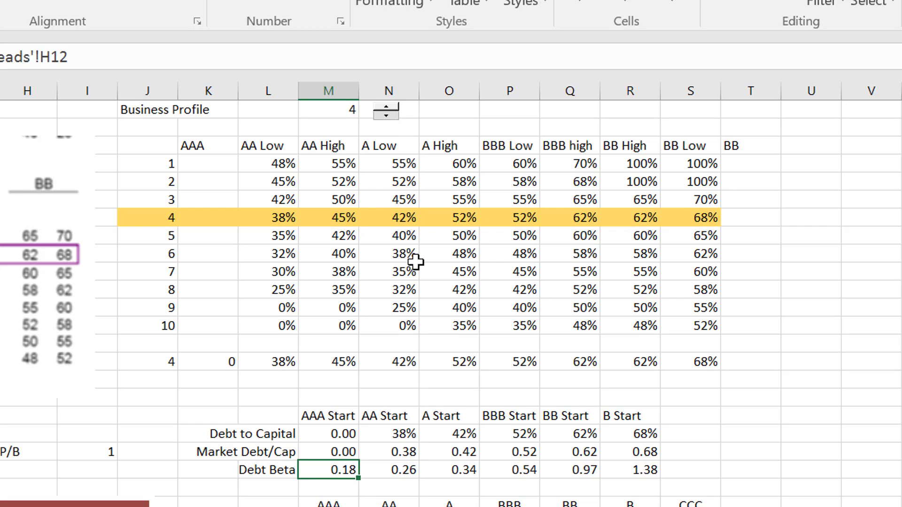
key("ctrl+Page_Down")
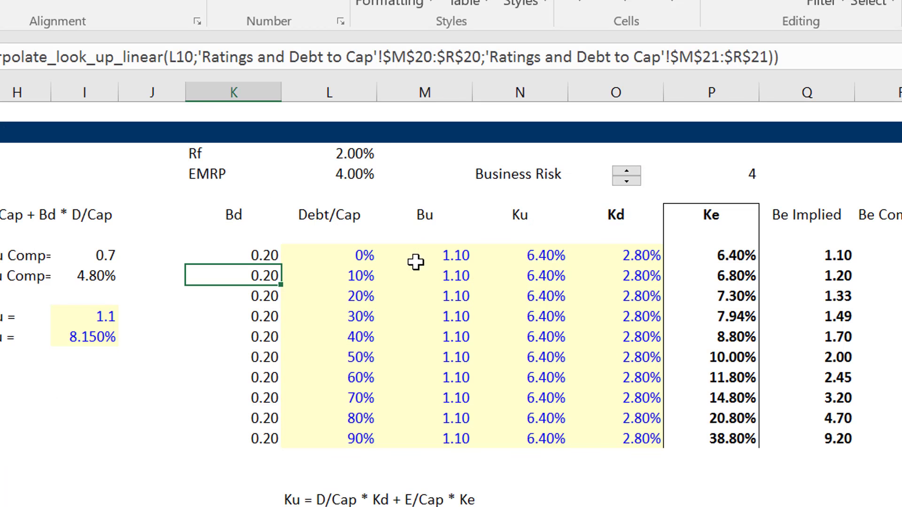
key("Up")
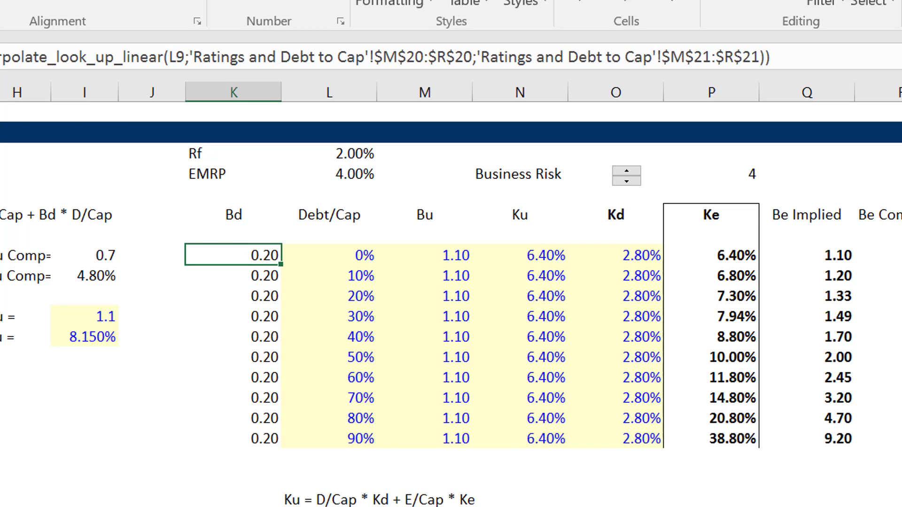
Toggle the Constant Debt Beta option in the no-tax case to compare fixed and rating-based debt betas.
left_click(175, 150)
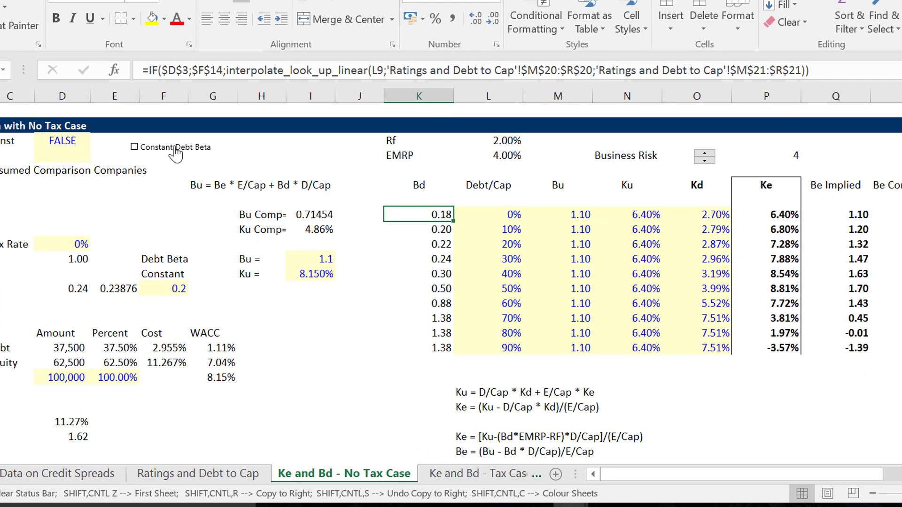
left_click(175, 149)
Toggle Constant Debt Beta on the Ke and Bd - Tax Case sheet and leave it enabled.
key("ctrl+Page_Down")
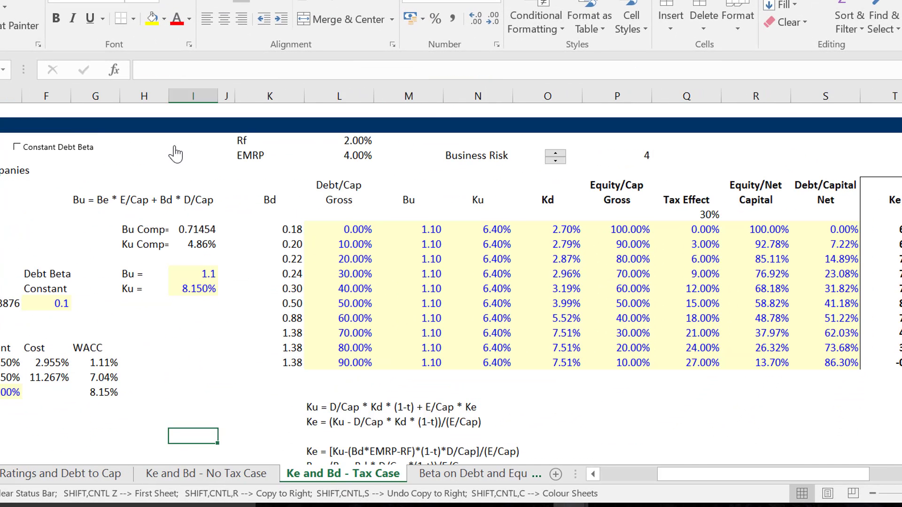
left_click(17, 147)
left_click(21, 152)
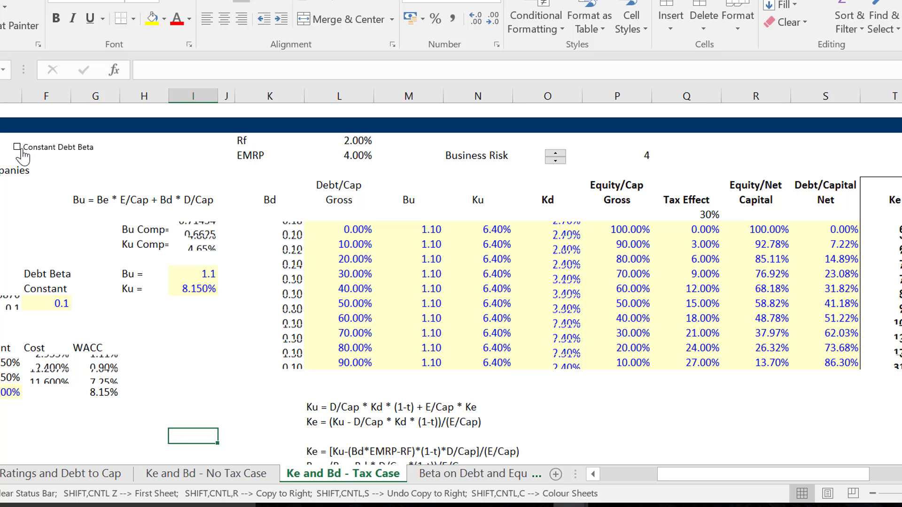
left_click(19, 149)
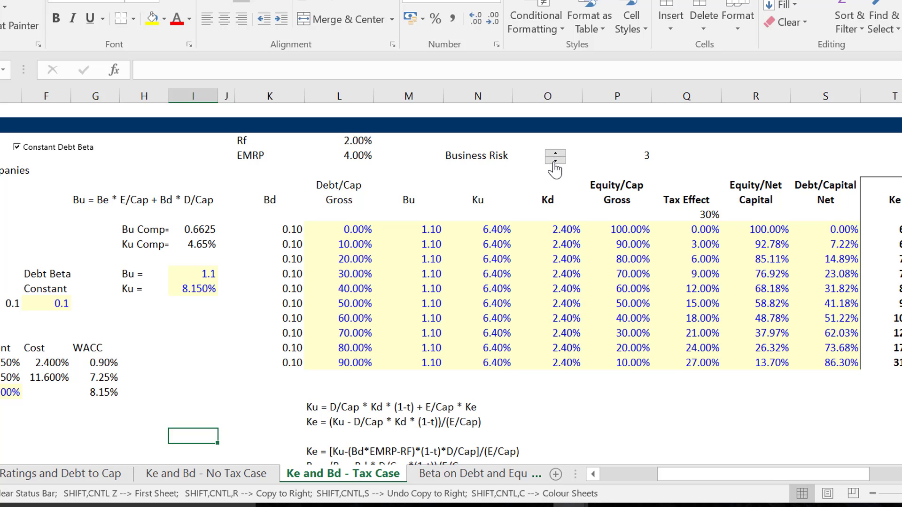
Step the tax case's Business Risk selector through neighbouring profiles and return it to 4.
left_click(554, 162)
left_click(556, 155)
left_click(556, 160)
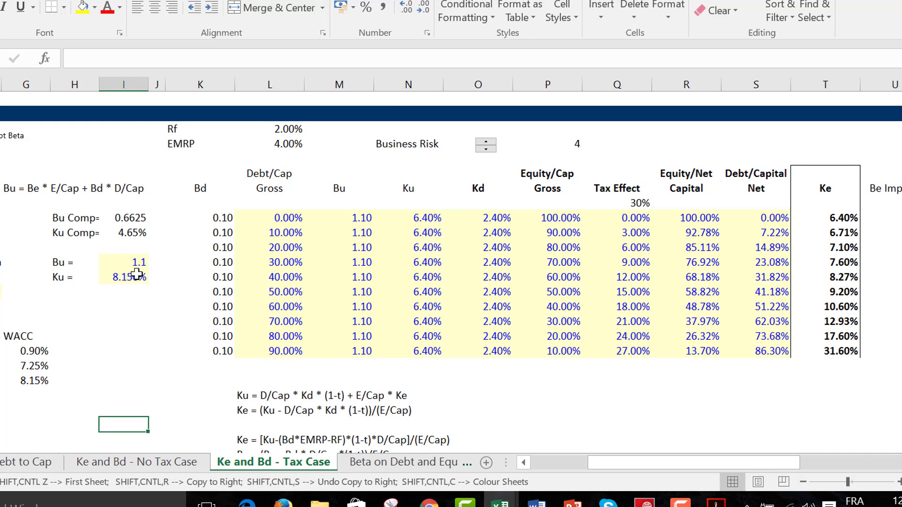
Override the linked unlevered beta (Bu) input on the tax case sheet with 0.8.
left_click(137, 257)
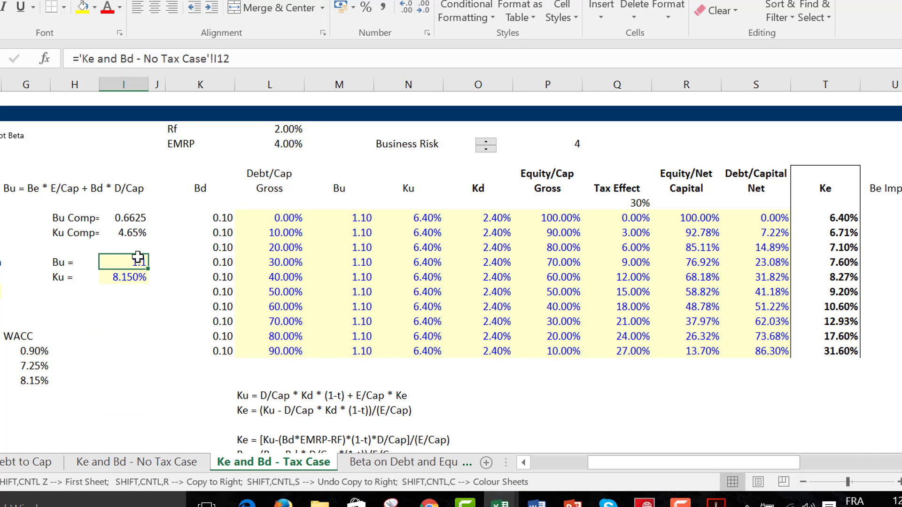
type("0.8")
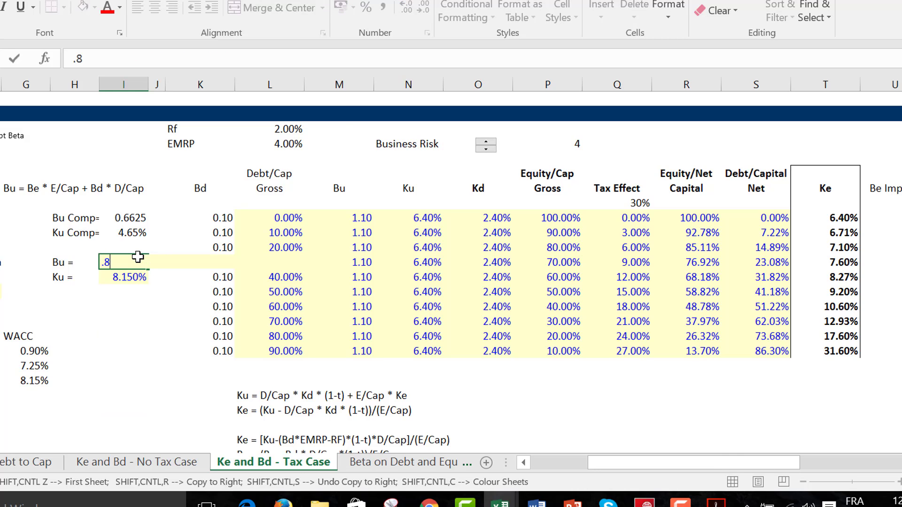
key("Return")
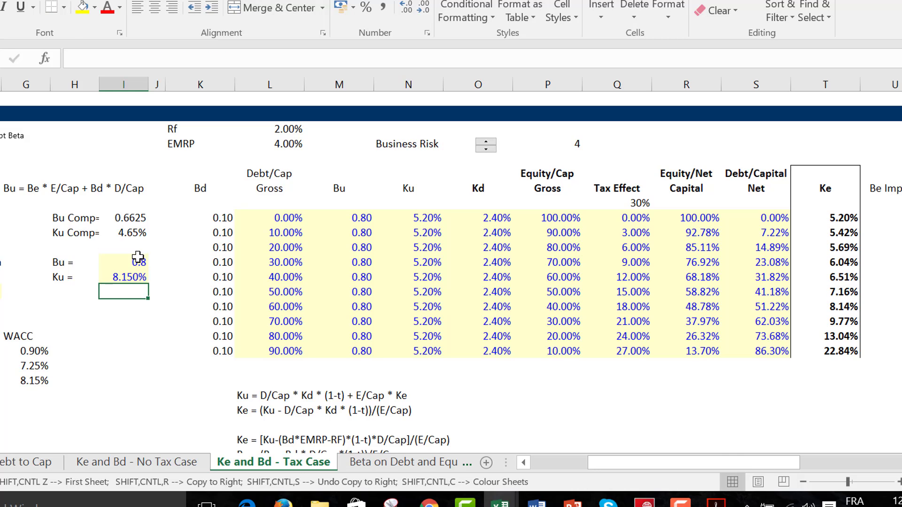
left_click(138, 257)
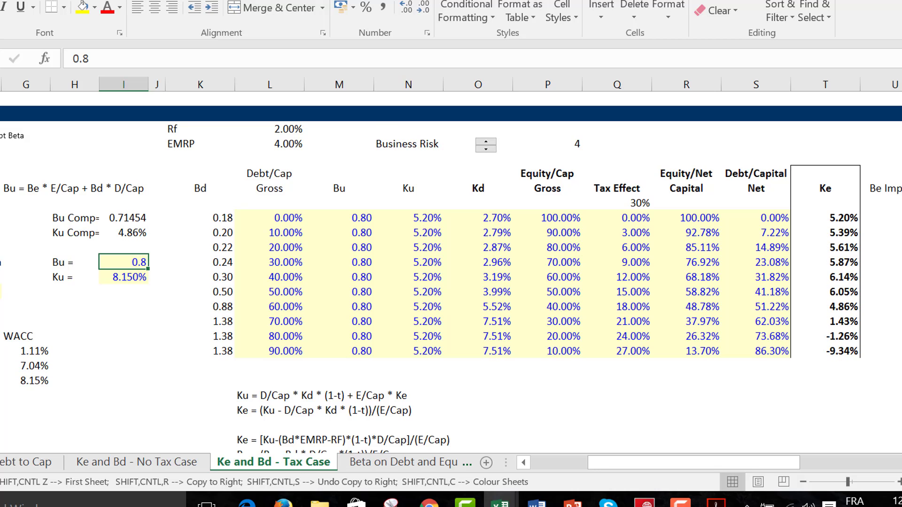
With rating-based debt betas, step the Business Risk selector down to 1, up to 6, and back to 2.
left_click(486, 150)
left_click(485, 149)
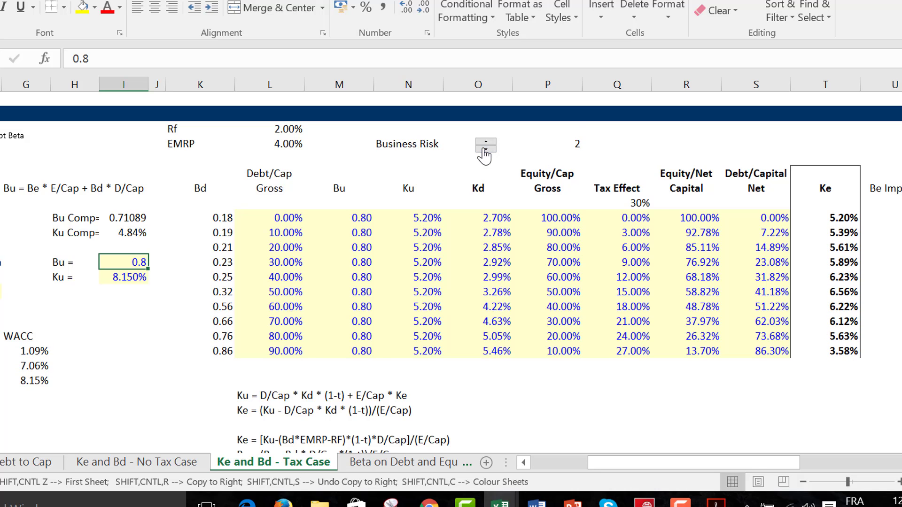
left_click(486, 149)
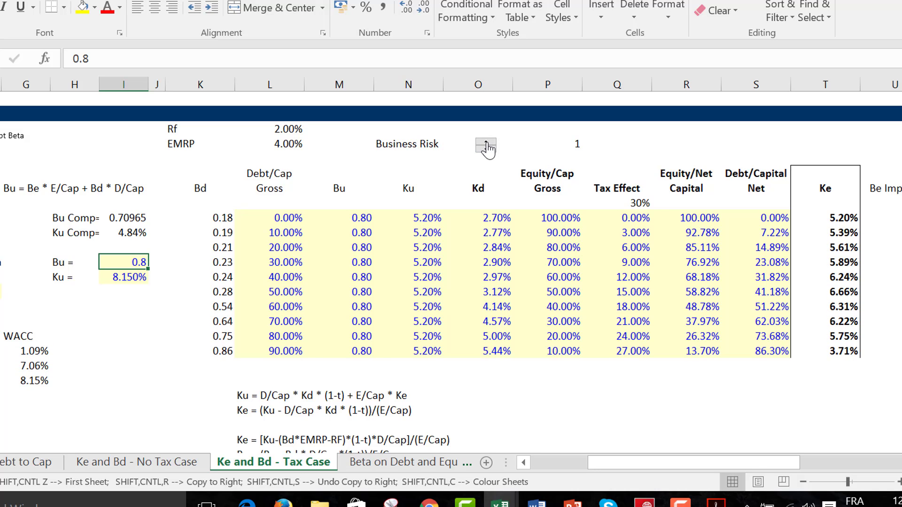
left_click(487, 143)
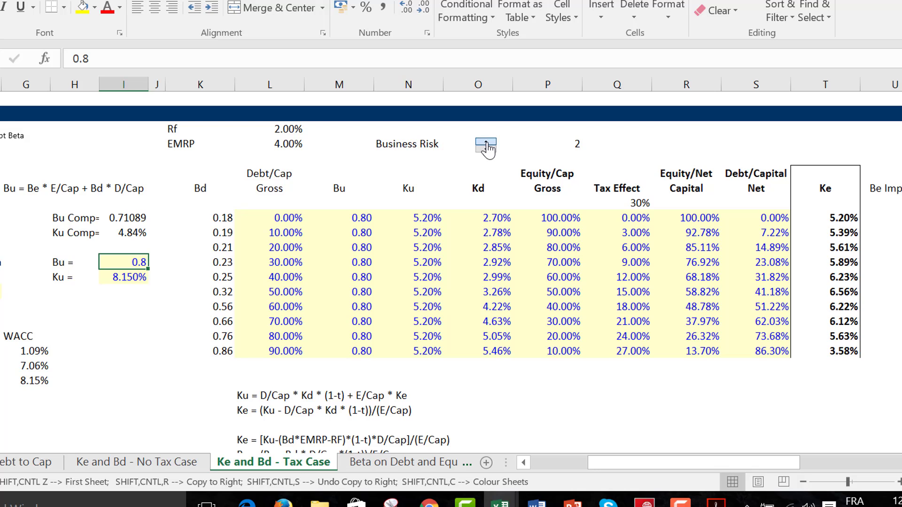
left_click(487, 143)
left_click(487, 144)
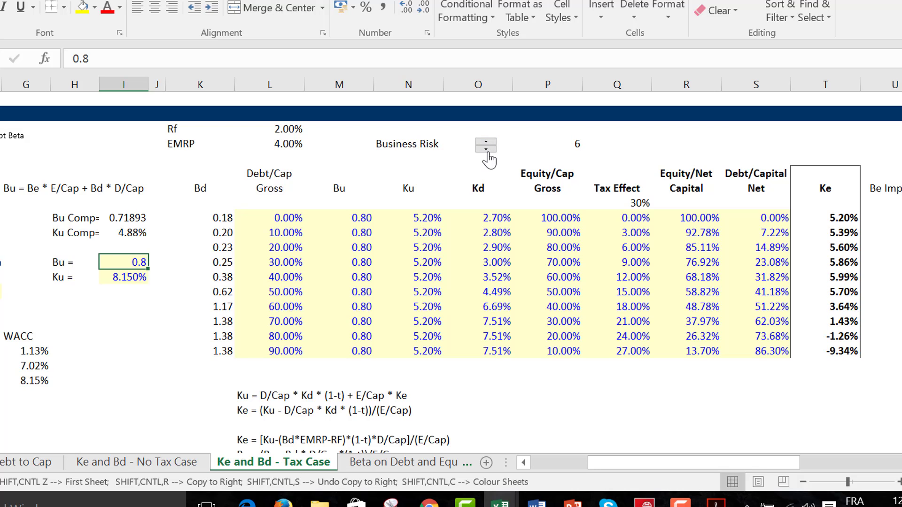
left_click(487, 148)
left_click(487, 148)
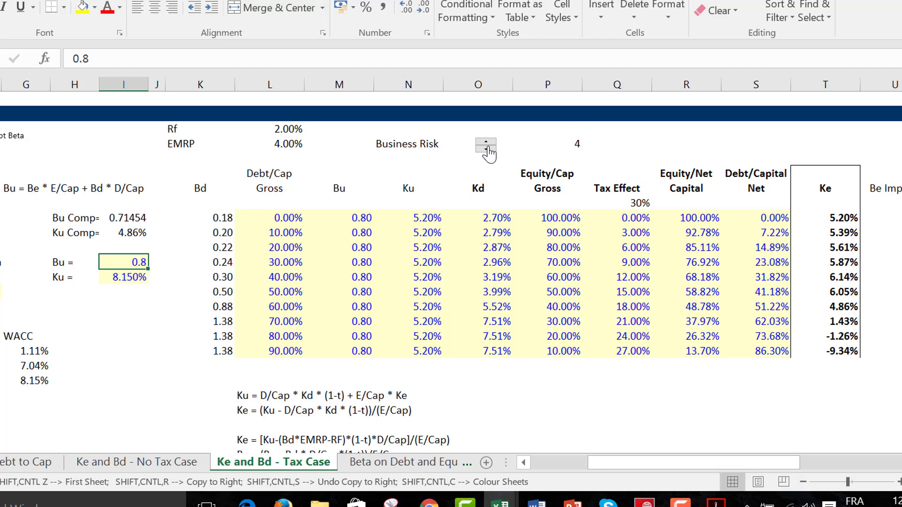
left_click(487, 148)
left_click(487, 148)
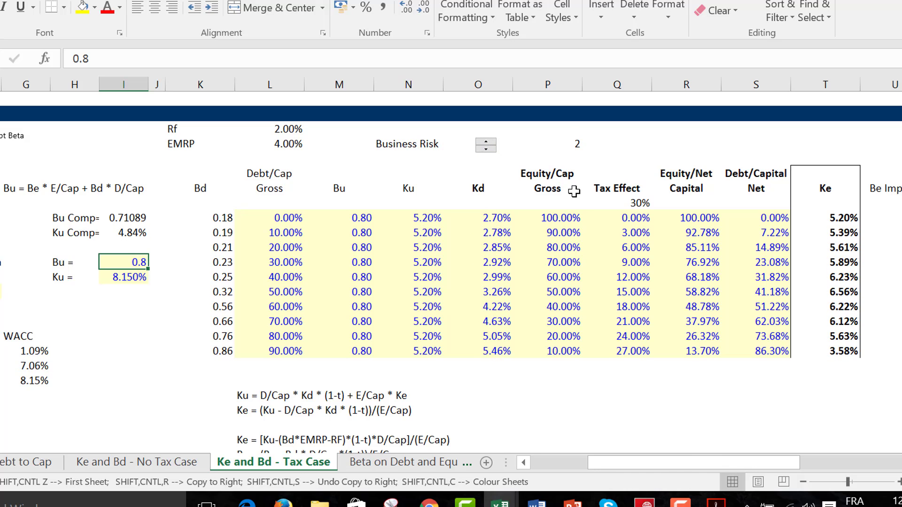
Create a column chart of the Ke column, including its header, on a new chart sheet.
left_click(828, 203)
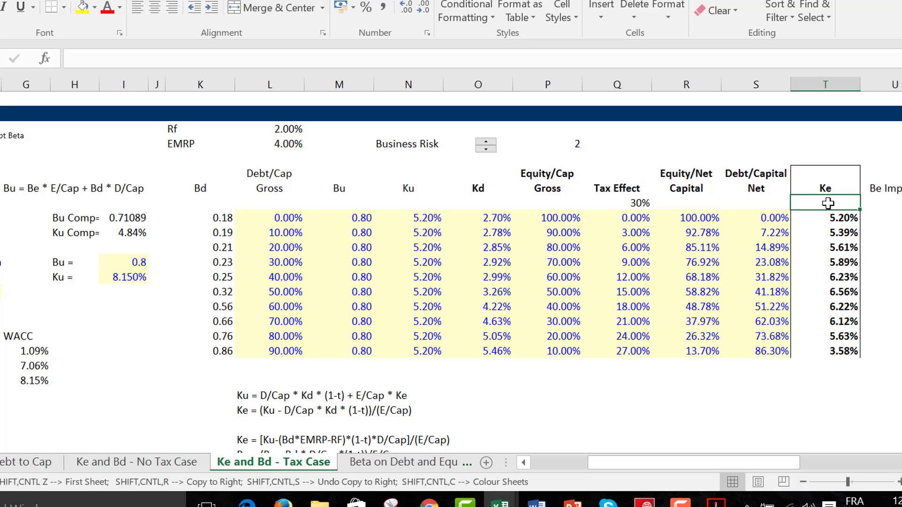
key("Up")
key("ctrl+shift+Down")
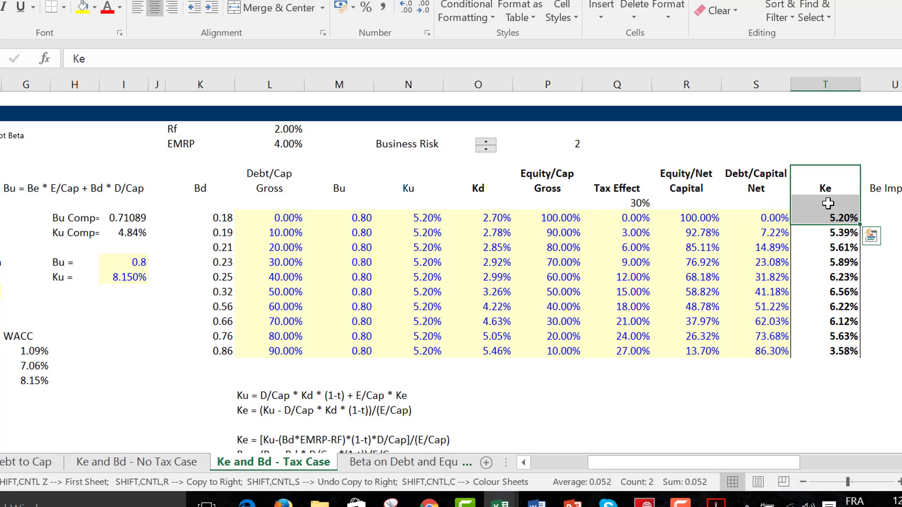
key("ctrl+shift+Down")
key("F11")
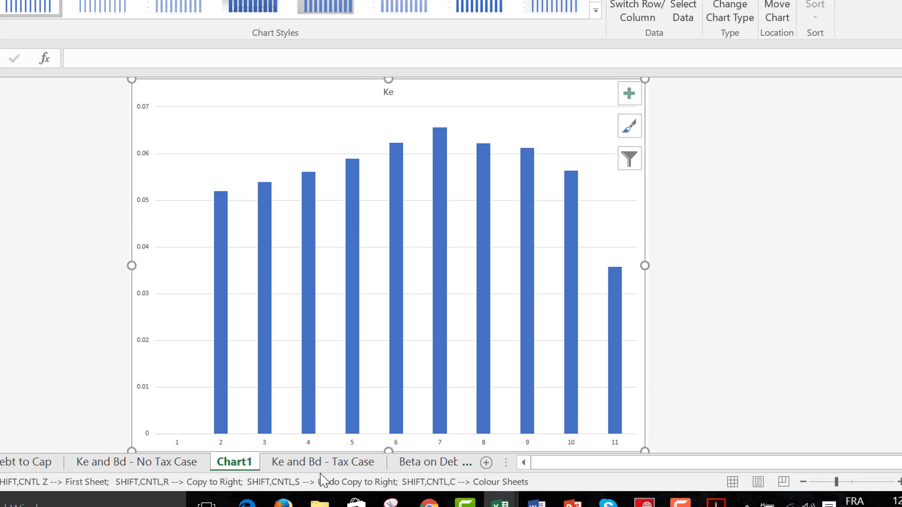
Copy the Business Risk spinner from the tax case sheet and paste it onto the Ke chart.
left_click(333, 465)
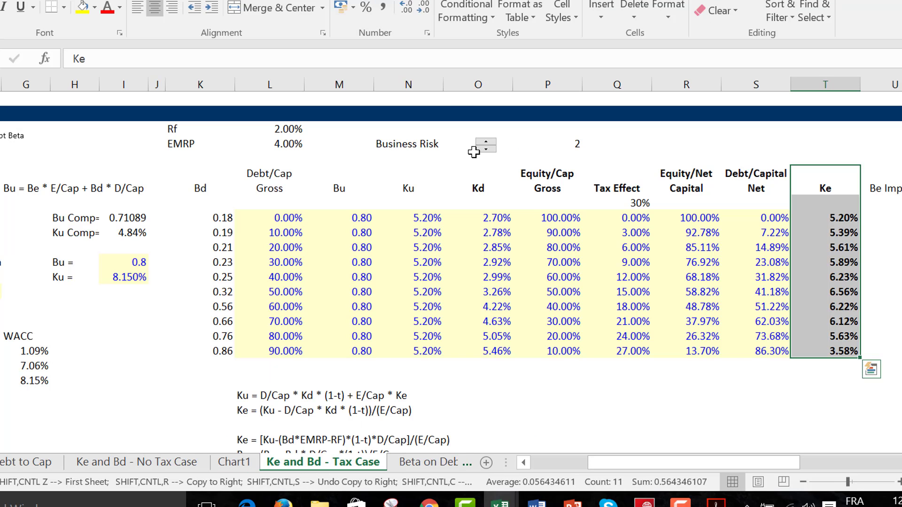
right_click(487, 145)
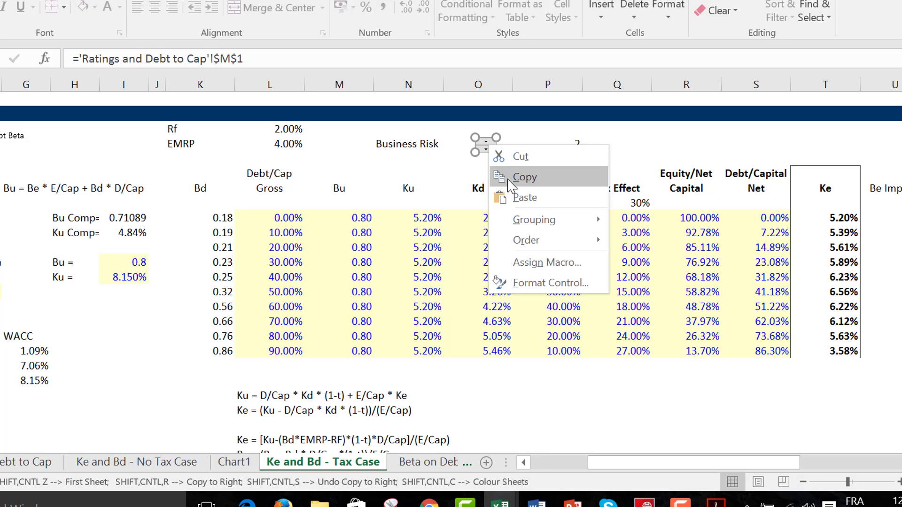
left_click(526, 178)
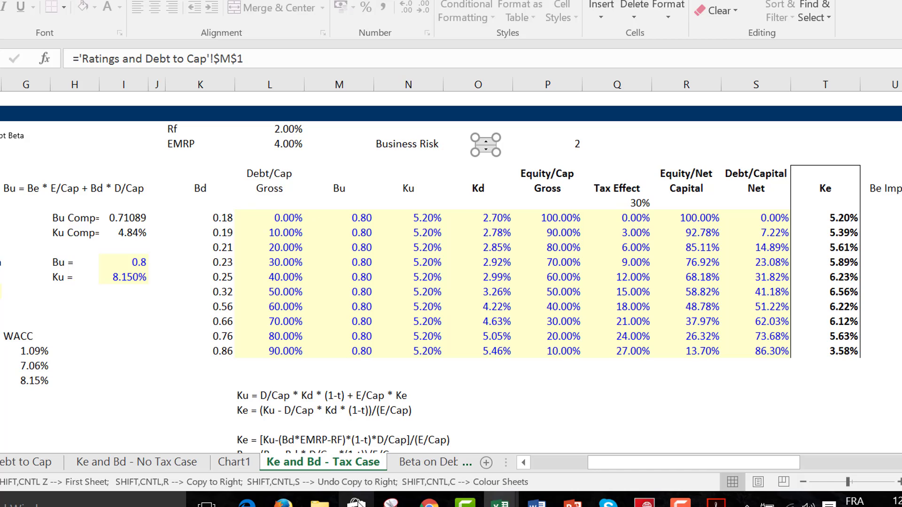
left_click(235, 463)
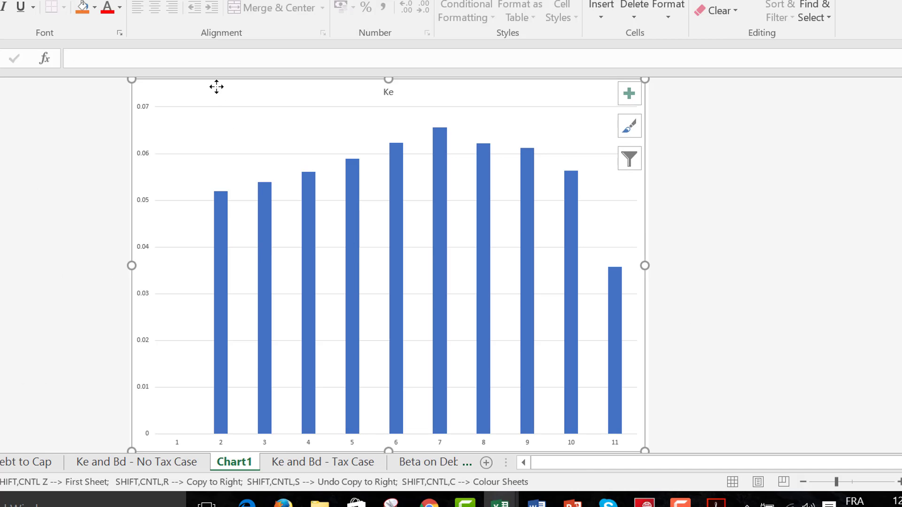
key("ctrl+v")
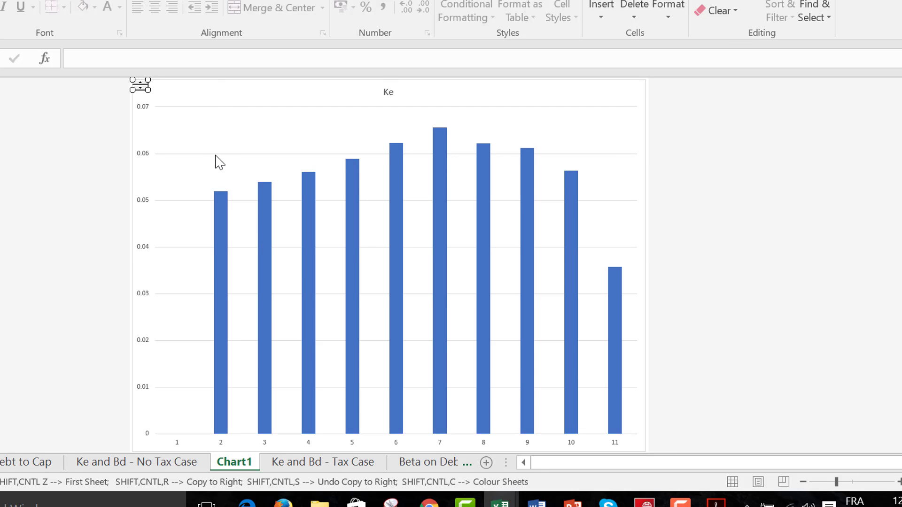
Step the Business Risk spinner on the Ke chart up and down through the profiles, leaving it at 5.
left_click(216, 155)
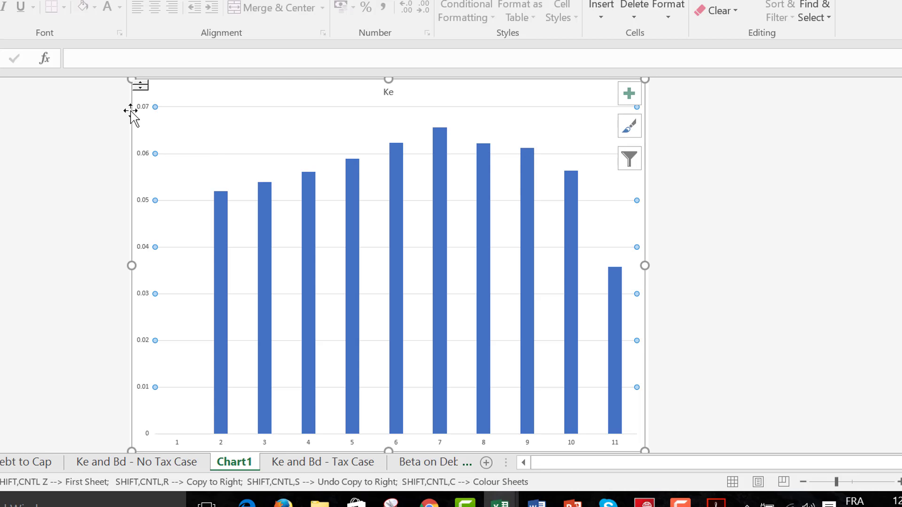
left_click(141, 87)
left_click(141, 87)
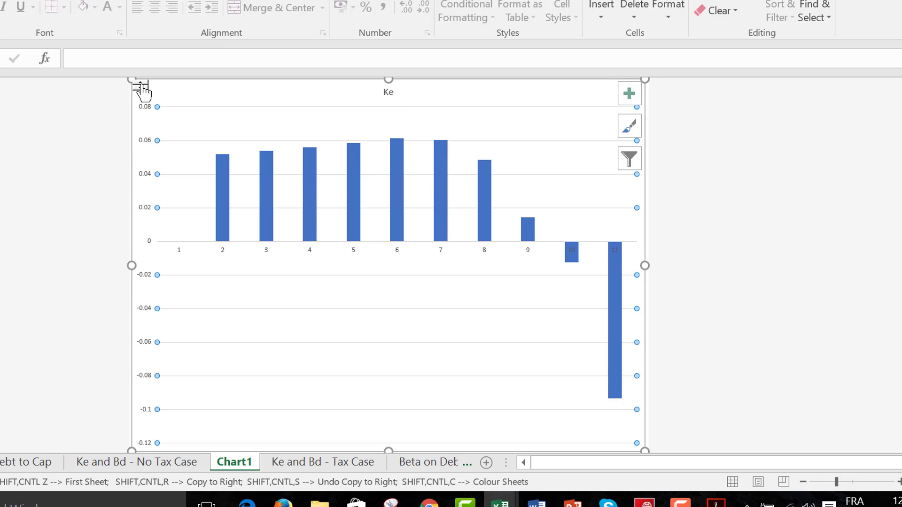
left_click(141, 87)
left_click(141, 87)
left_click(141, 88)
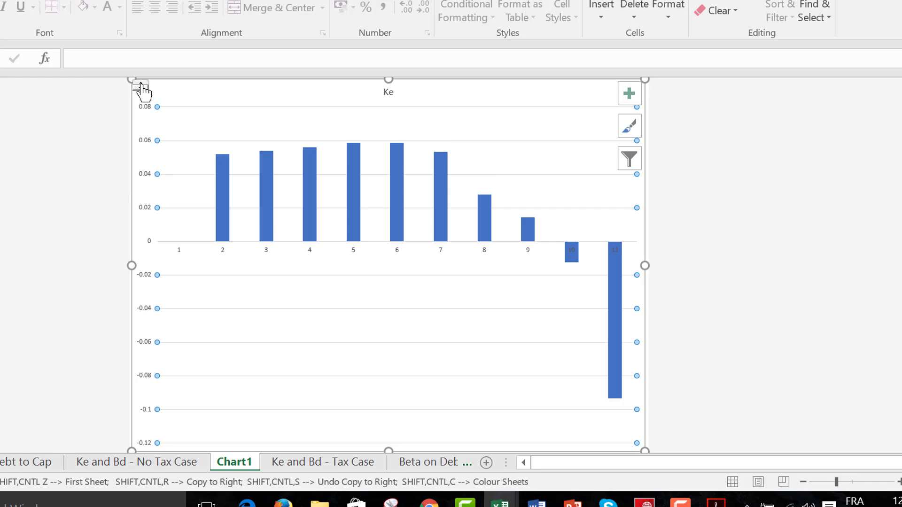
left_click(140, 88)
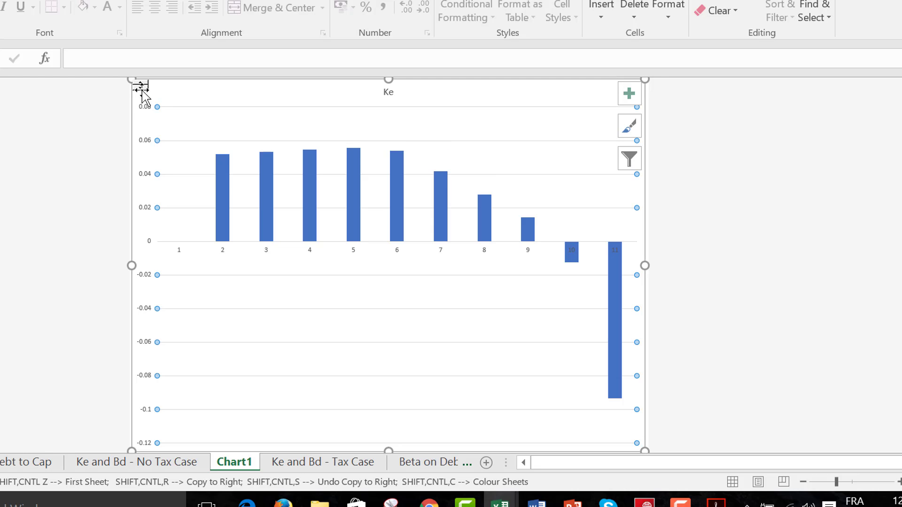
left_click(140, 87)
left_click(140, 87)
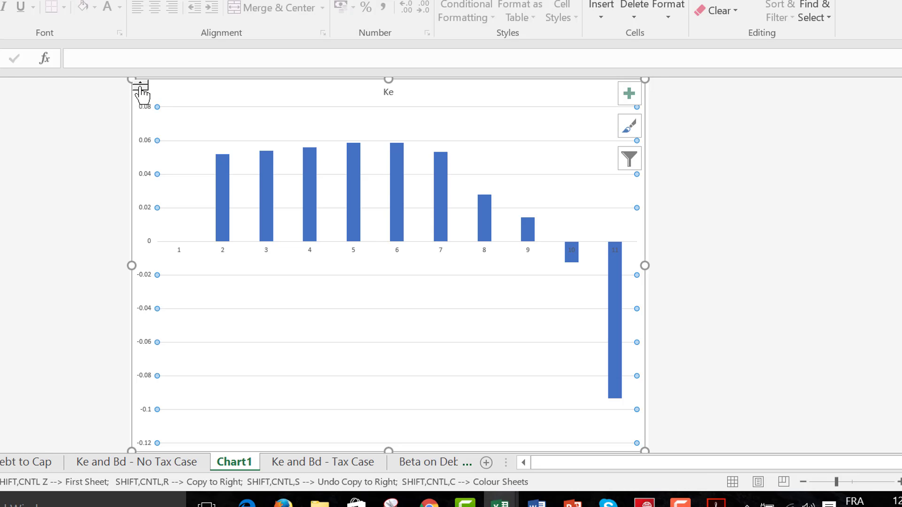
left_click(140, 87)
left_click(140, 88)
left_click(140, 88)
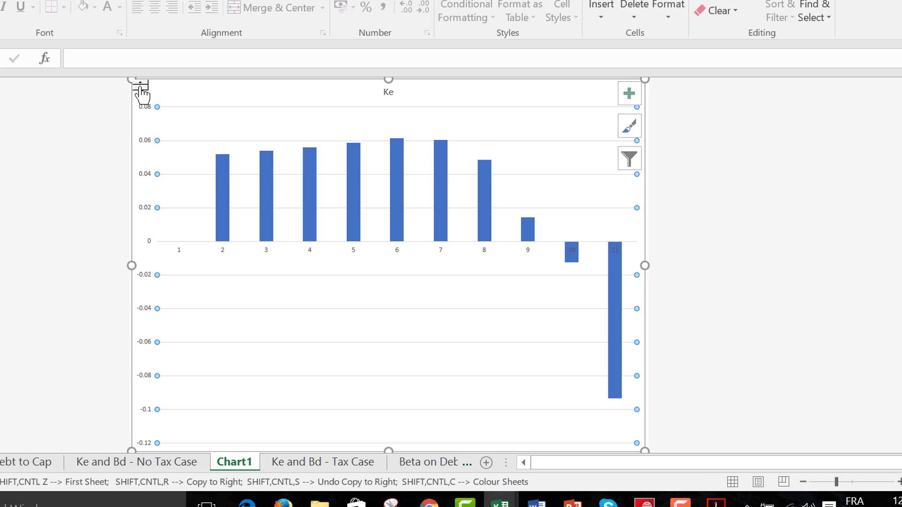
key("ctrl")
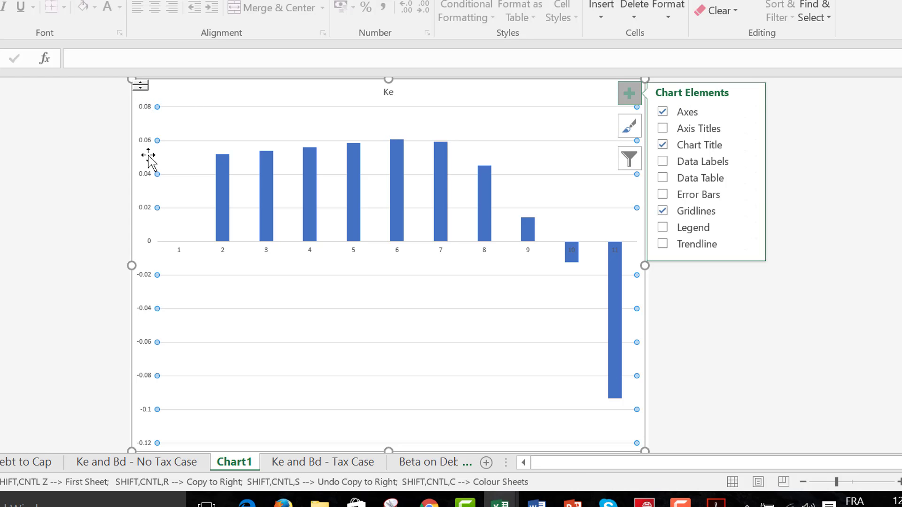
Delete the Chart1 sheet and return to the tax case sheet.
left_click(323, 384)
key("alt+h")
key("d")
key("s")
key("Return")
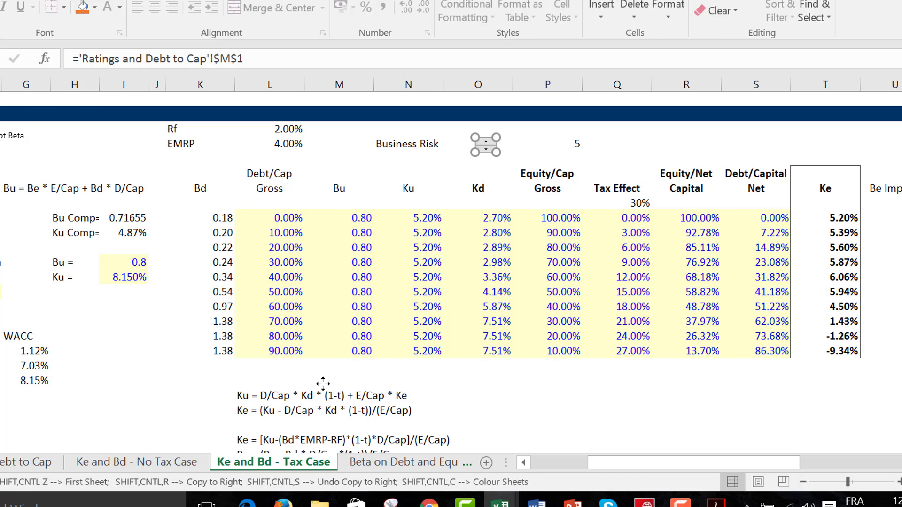
left_click(175, 269)
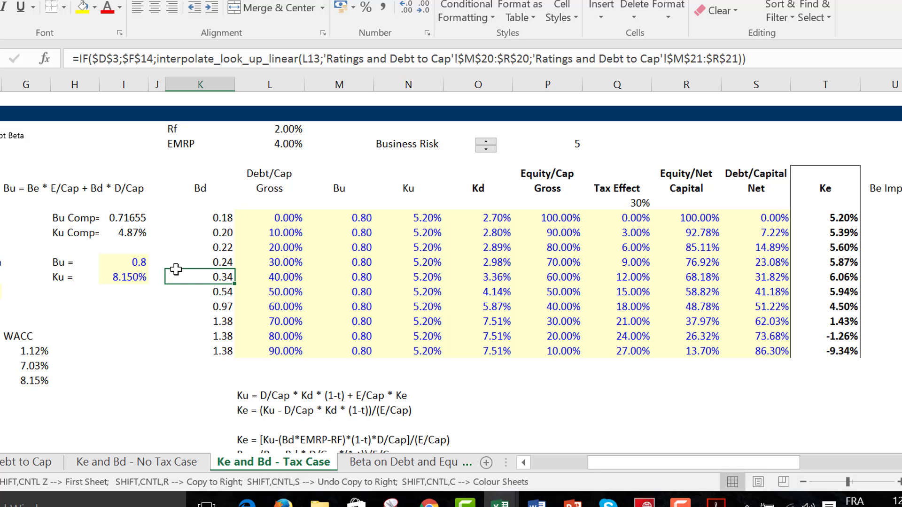
left_click(687, 503)
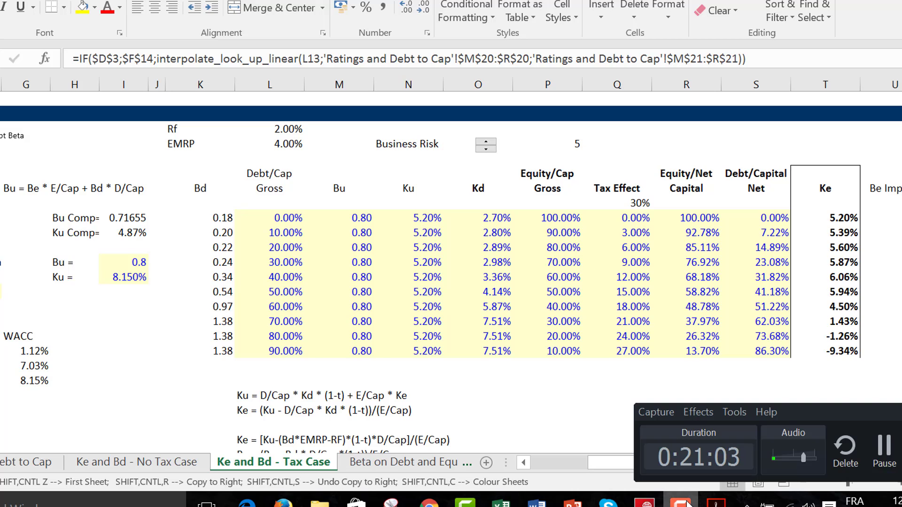